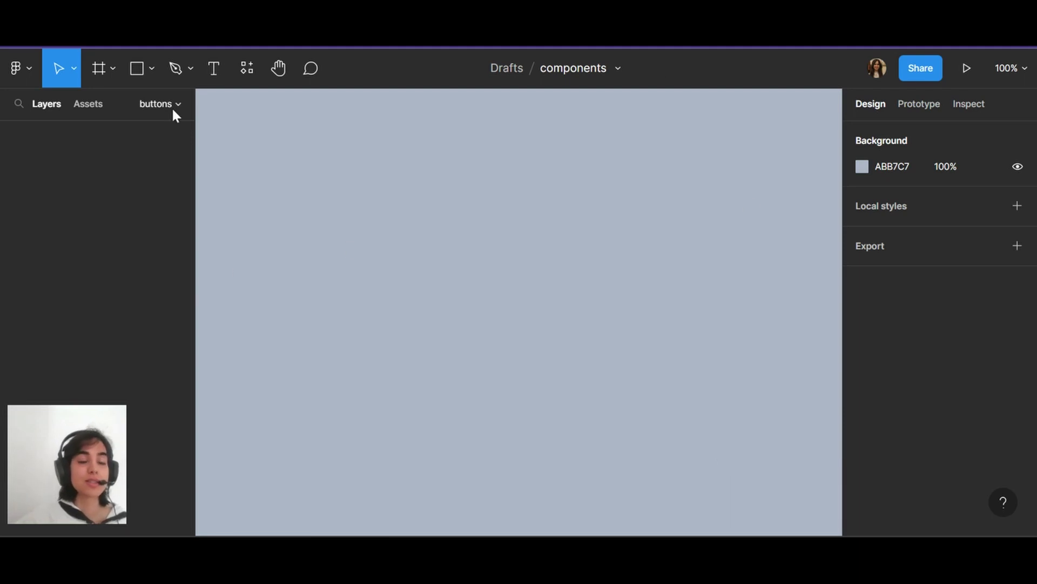
Add a text layer reading 'Primary' to the canvas
{"action": "key", "text": "t"}
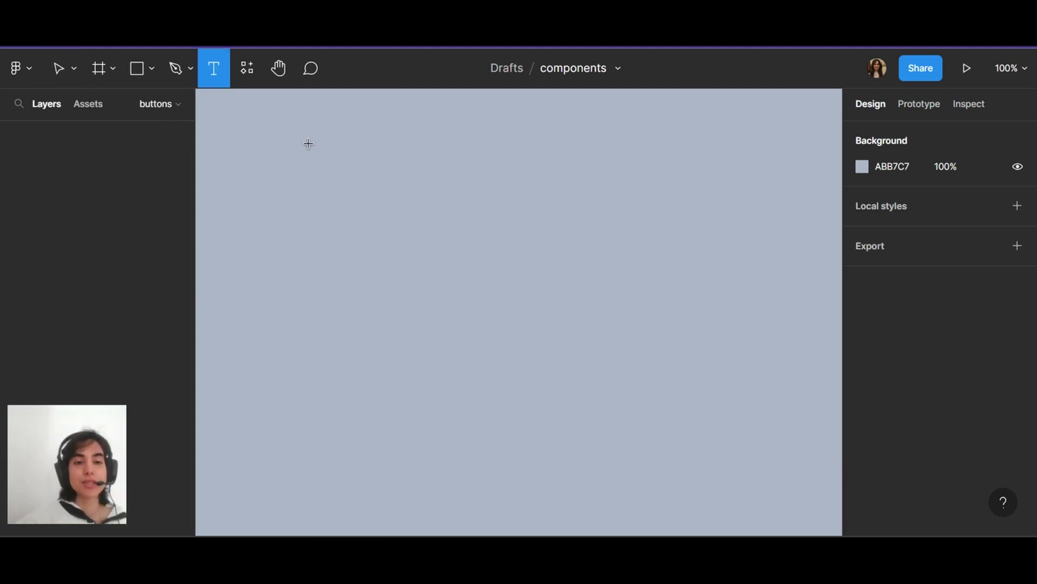
{"action": "left_click_drag", "start_coordinate": [308, 143], "coordinate": [387, 182]}
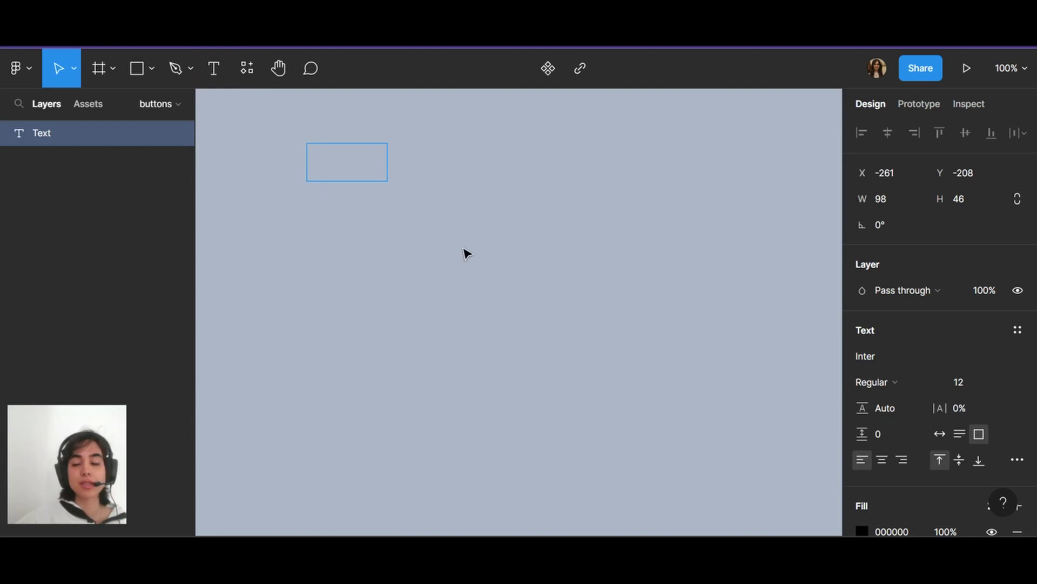
{"action": "type", "text": "Primary"}
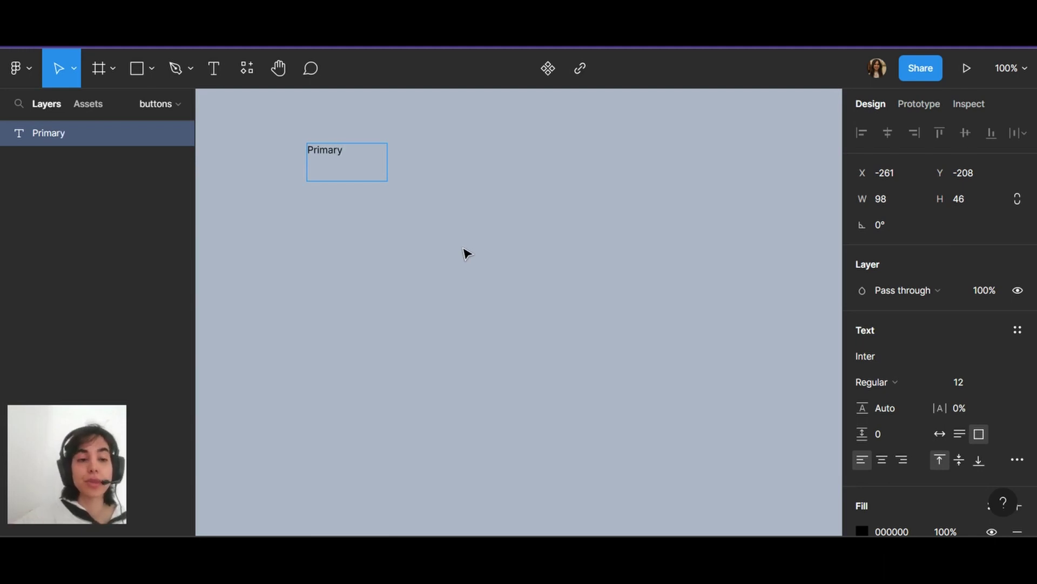
{"action": "key", "text": "Escape"}
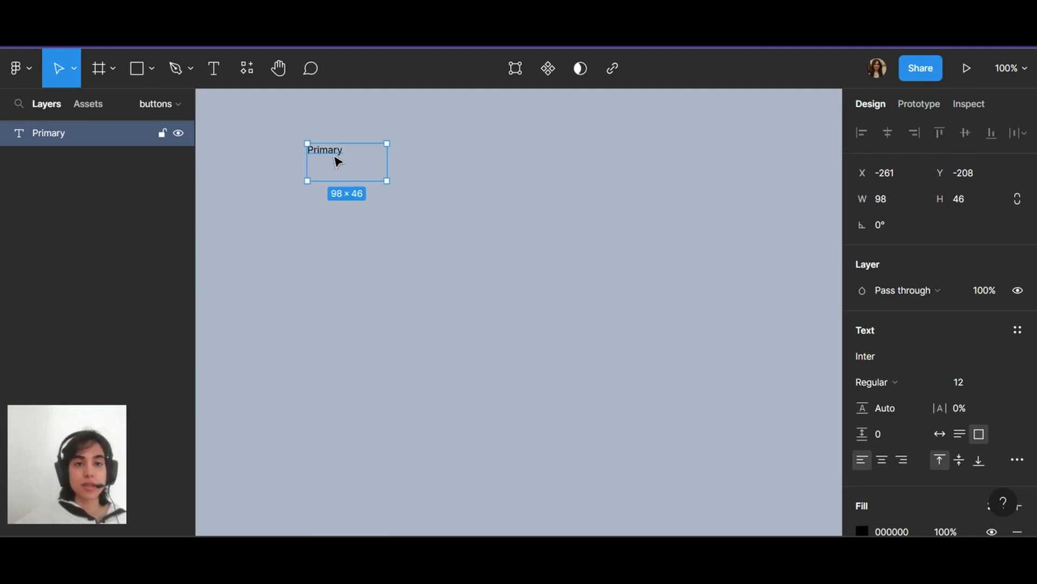
{"action": "scroll", "coordinate": [973, 324], "scroll_direction": "down", "scroll_amount": 3}
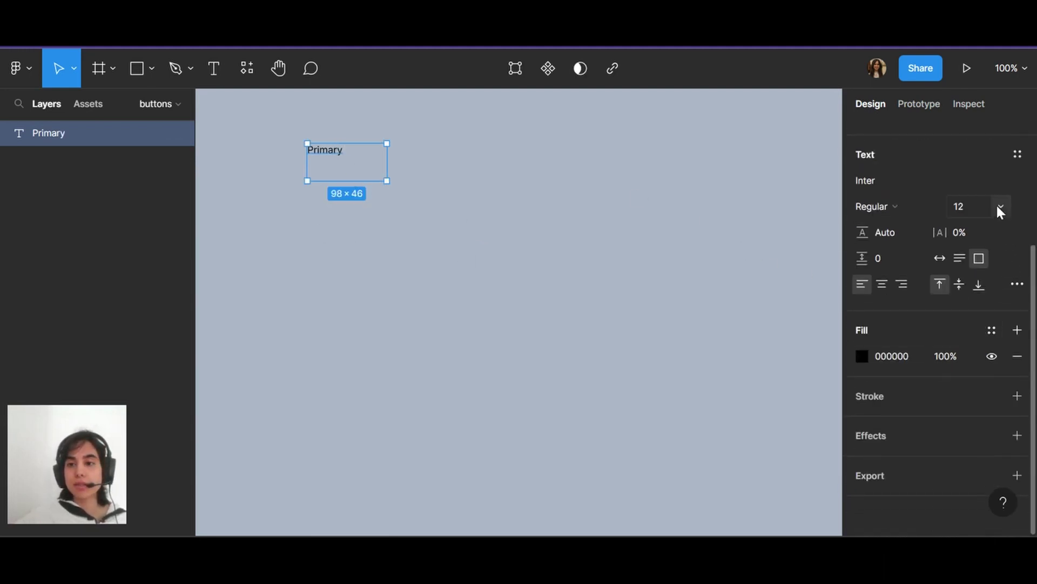
Style the Primary text Inter Bold at size 36 with auto width
{"action": "double_click", "coordinate": [328, 157]}
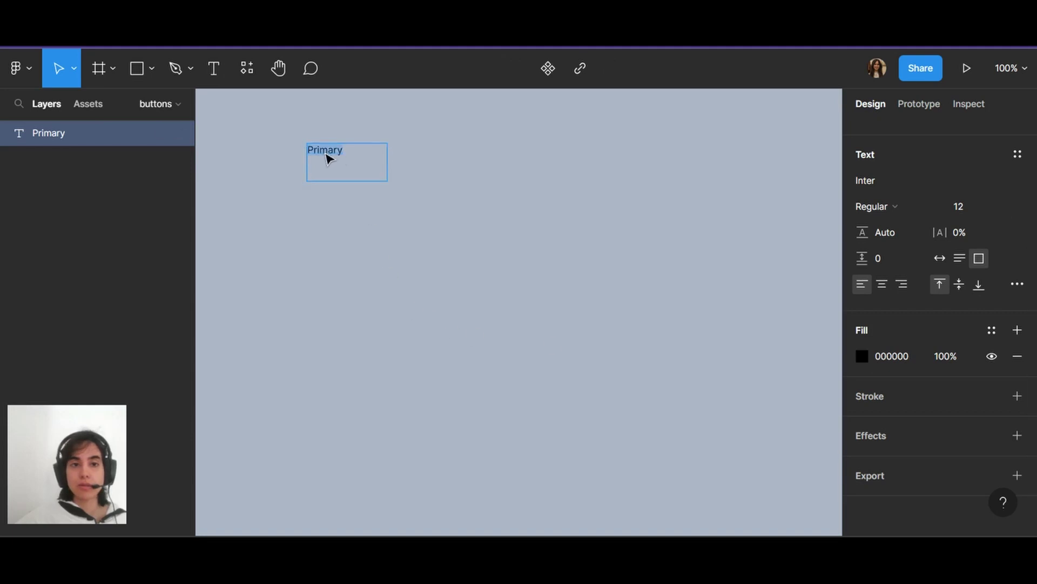
{"action": "left_click", "coordinate": [1002, 208]}
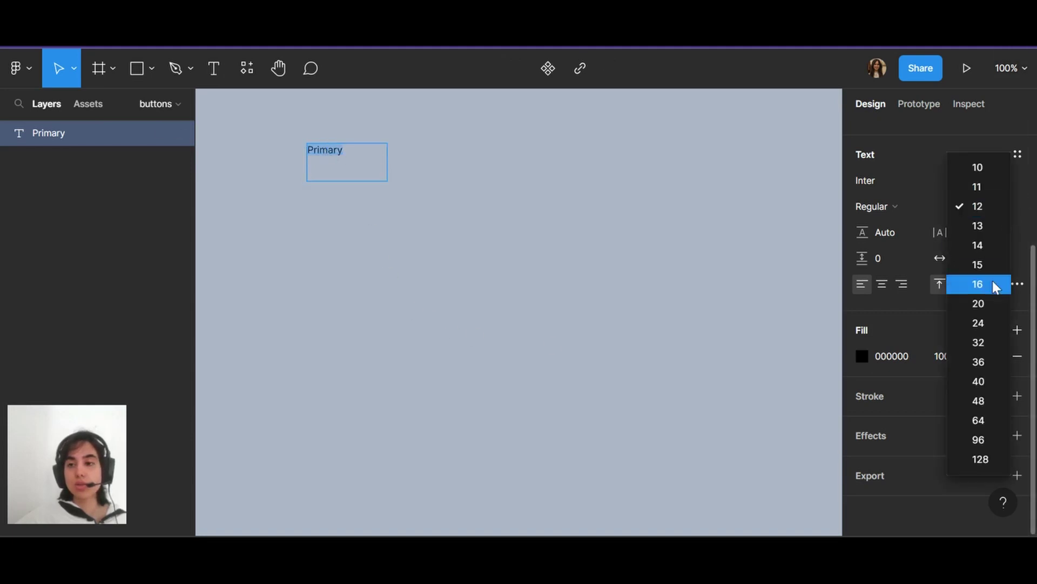
{"action": "left_click", "coordinate": [970, 364]}
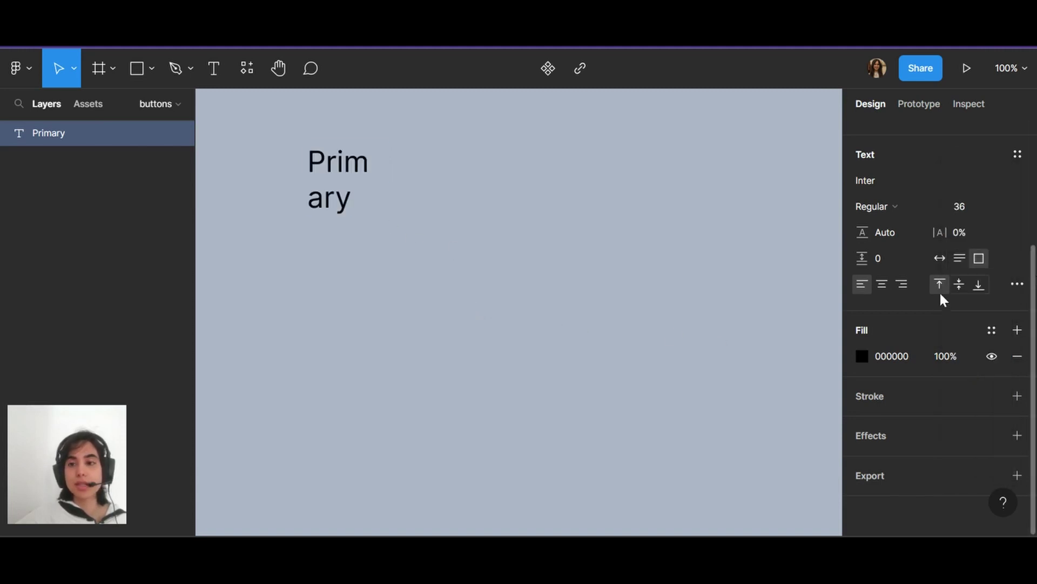
{"action": "left_click", "coordinate": [938, 260]}
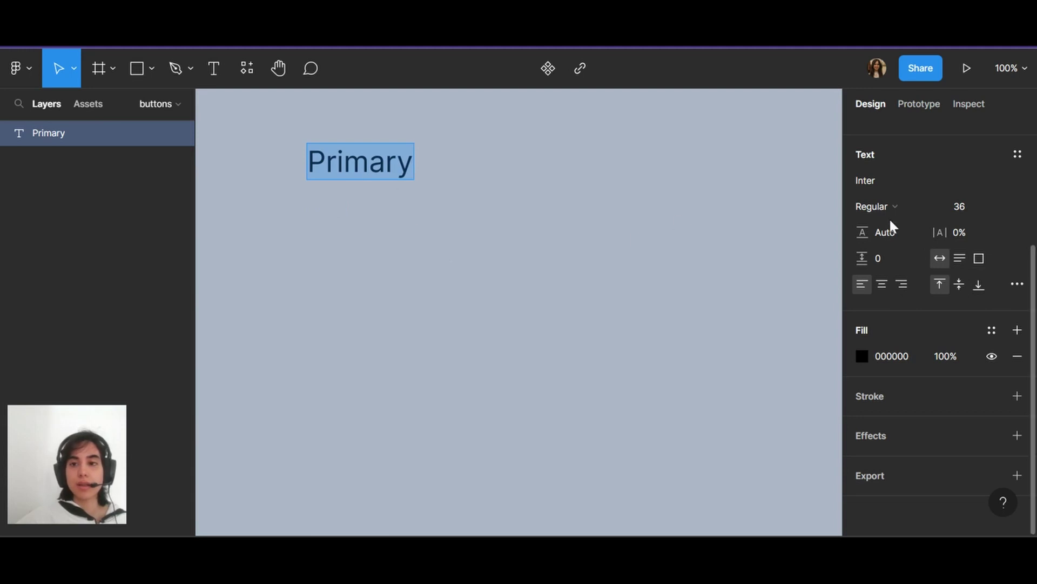
{"action": "left_click", "coordinate": [933, 210]}
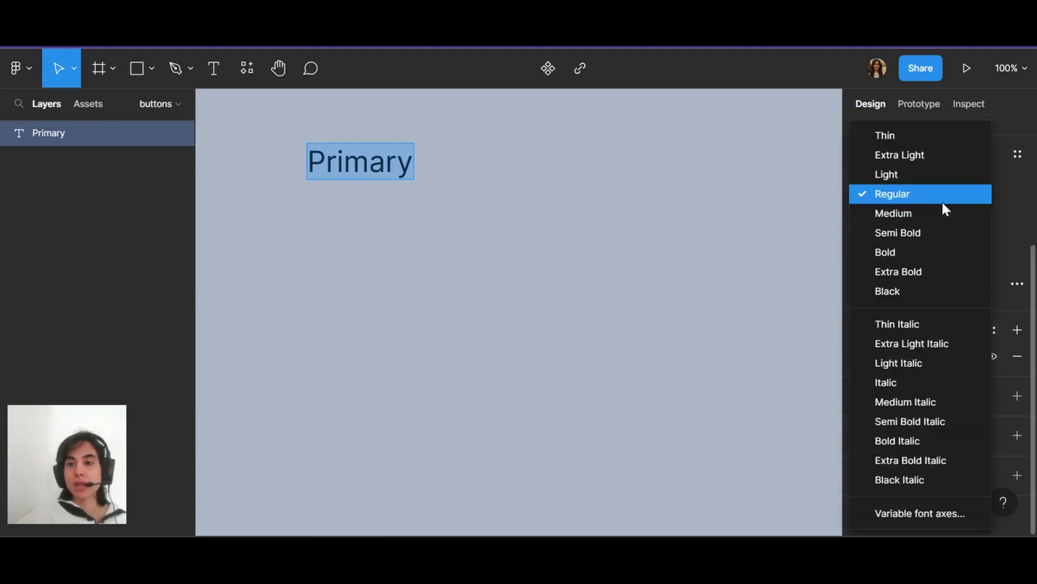
{"action": "left_click", "coordinate": [911, 251]}
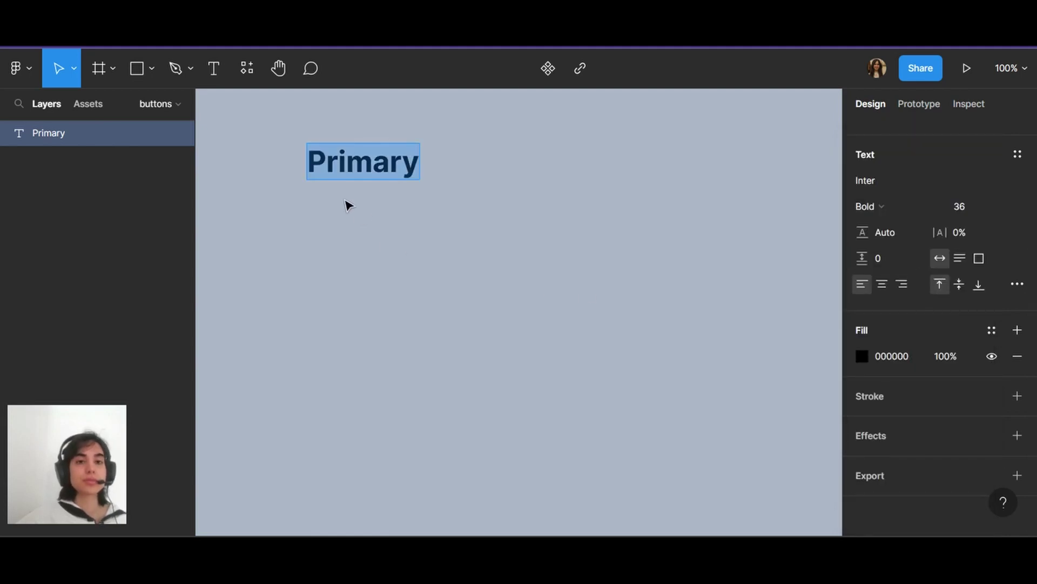
{"action": "key", "text": "Escape"}
Wrap the Primary text in Frame 1 and give the frame a blue 2875CF fill
{"action": "right_click", "coordinate": [352, 164]}
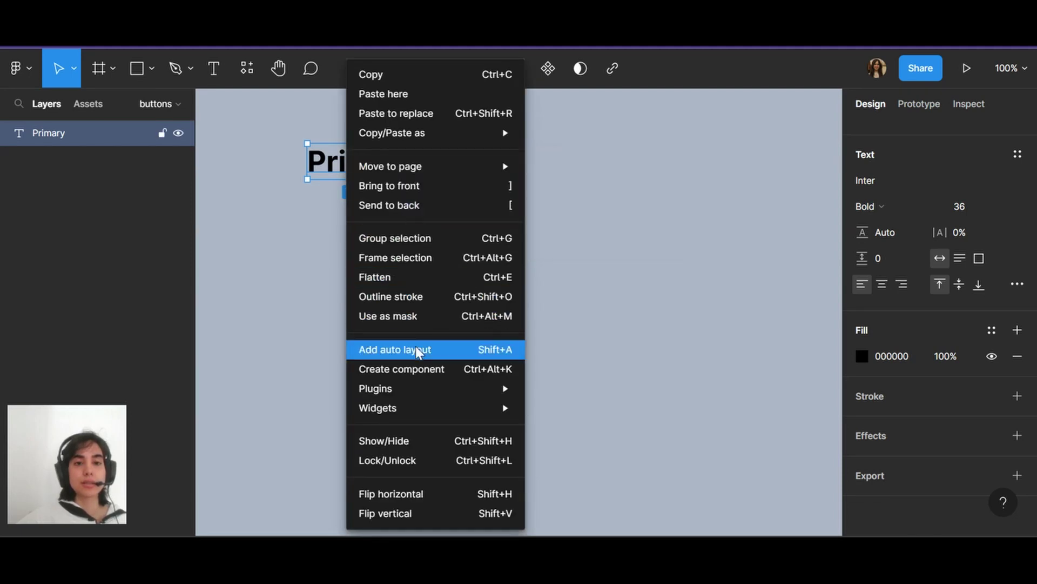
{"action": "left_click", "coordinate": [424, 260]}
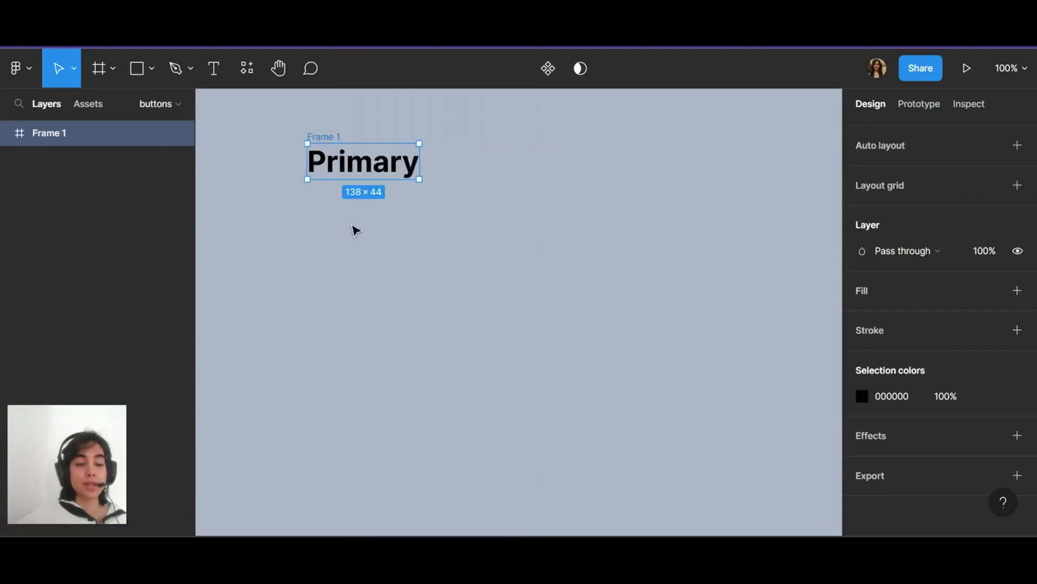
{"action": "left_click", "coordinate": [1017, 290]}
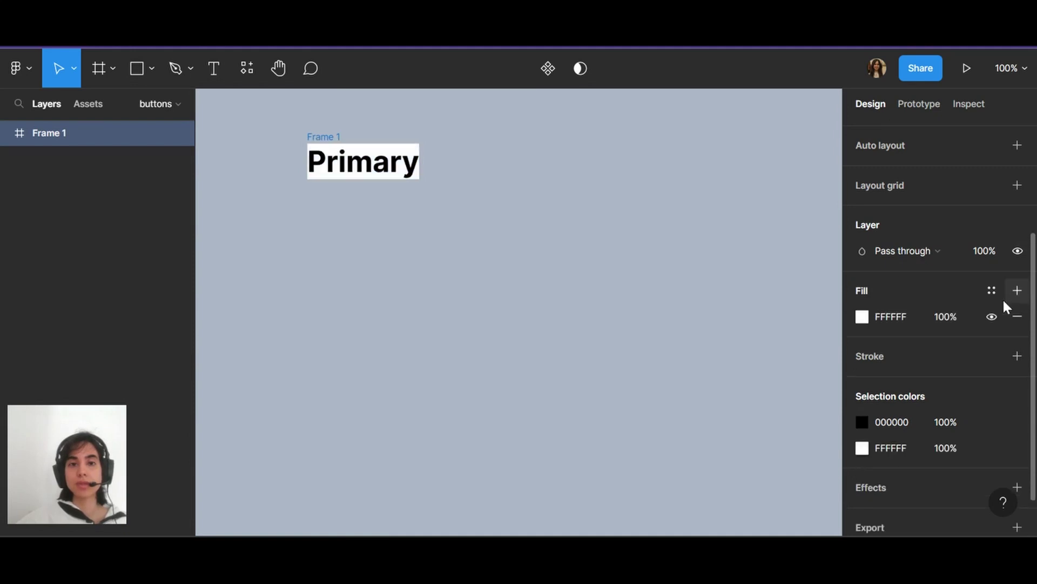
{"action": "left_click", "coordinate": [862, 317]}
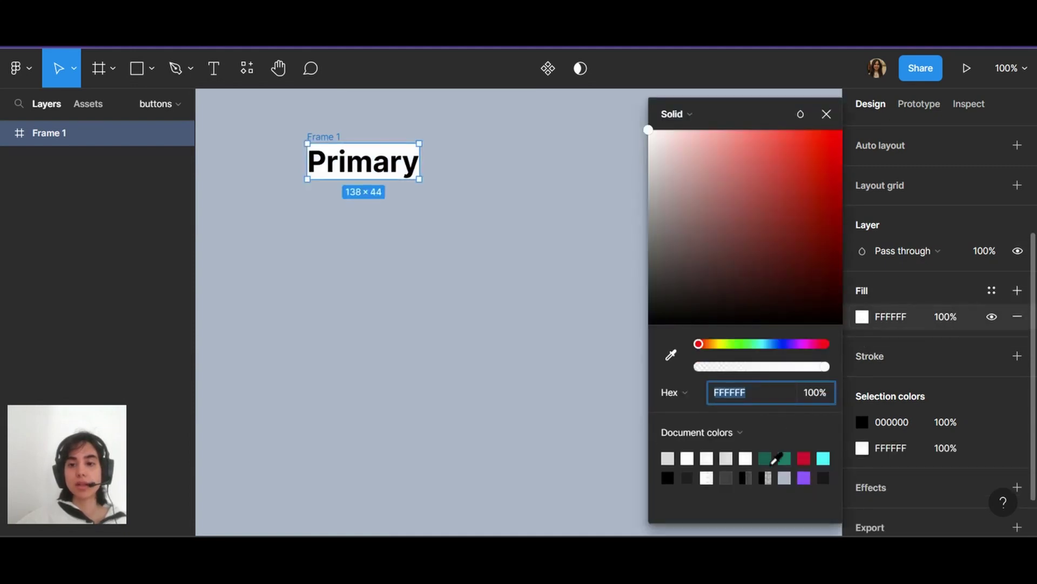
{"action": "left_click", "coordinate": [783, 343]}
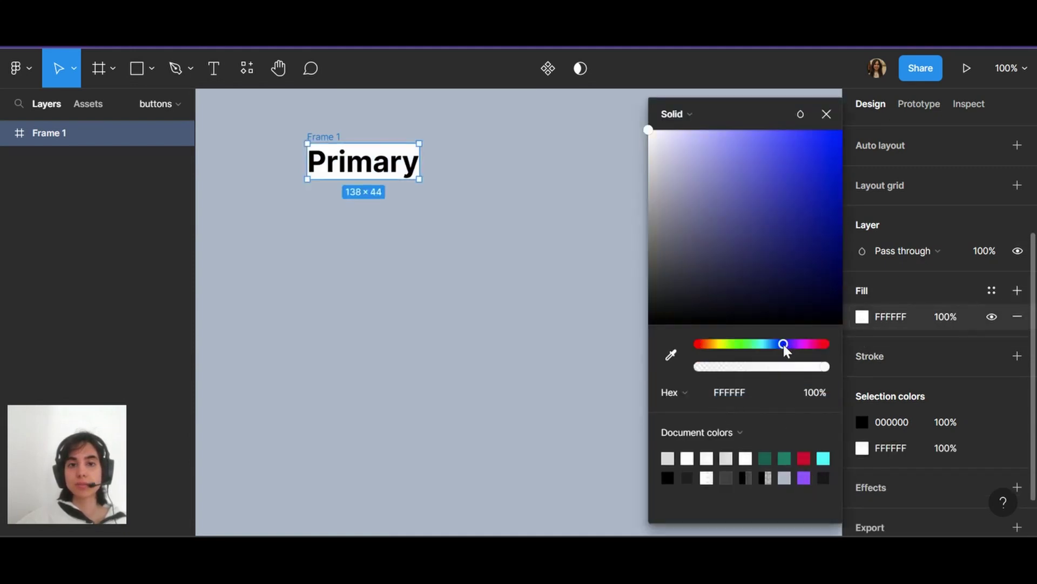
{"action": "left_click", "coordinate": [763, 208]}
{"action": "left_click_drag", "start_coordinate": [764, 214], "coordinate": [745, 235]}
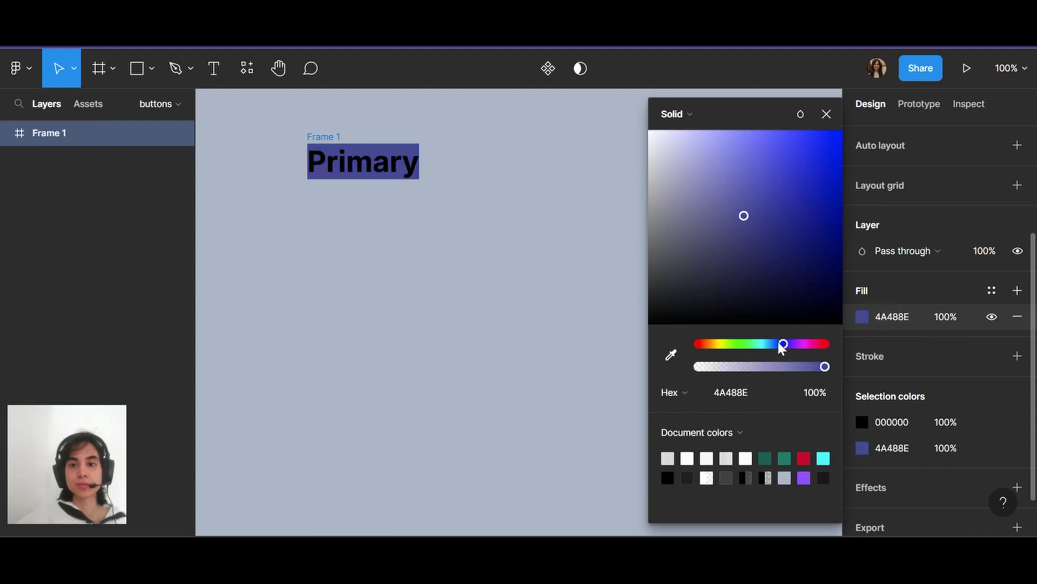
{"action": "left_click_drag", "start_coordinate": [779, 344], "coordinate": [773, 342]}
{"action": "left_click_drag", "start_coordinate": [744, 215], "coordinate": [805, 170]}
{"action": "left_click", "coordinate": [825, 114]}
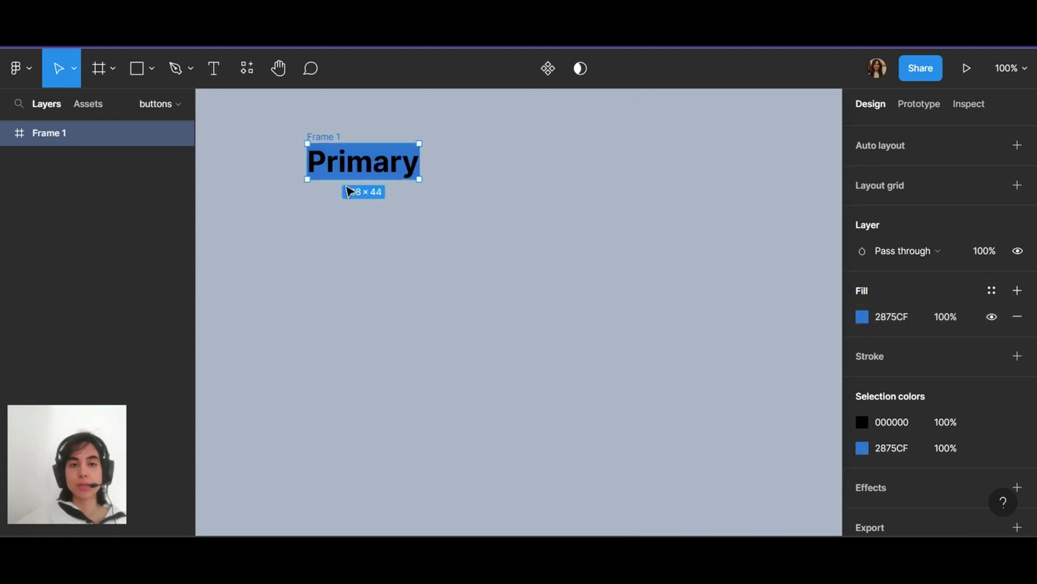
Shrink the Primary text to size 24 and centre it inside Frame 1
{"action": "double_click", "coordinate": [345, 174]}
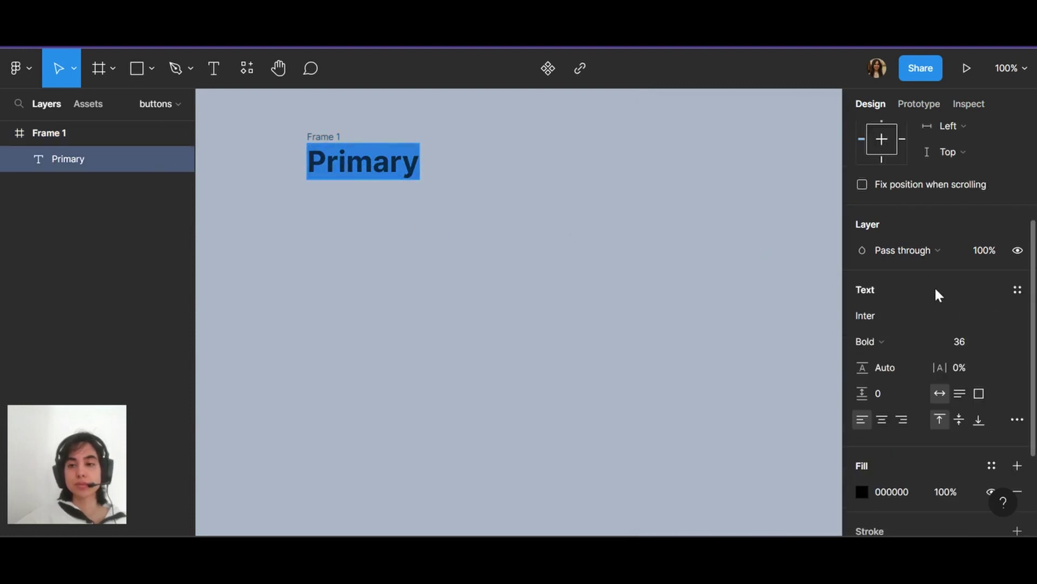
{"action": "scroll", "coordinate": [945, 297], "scroll_direction": "down", "scroll_amount": 3}
{"action": "left_click", "coordinate": [999, 207]}
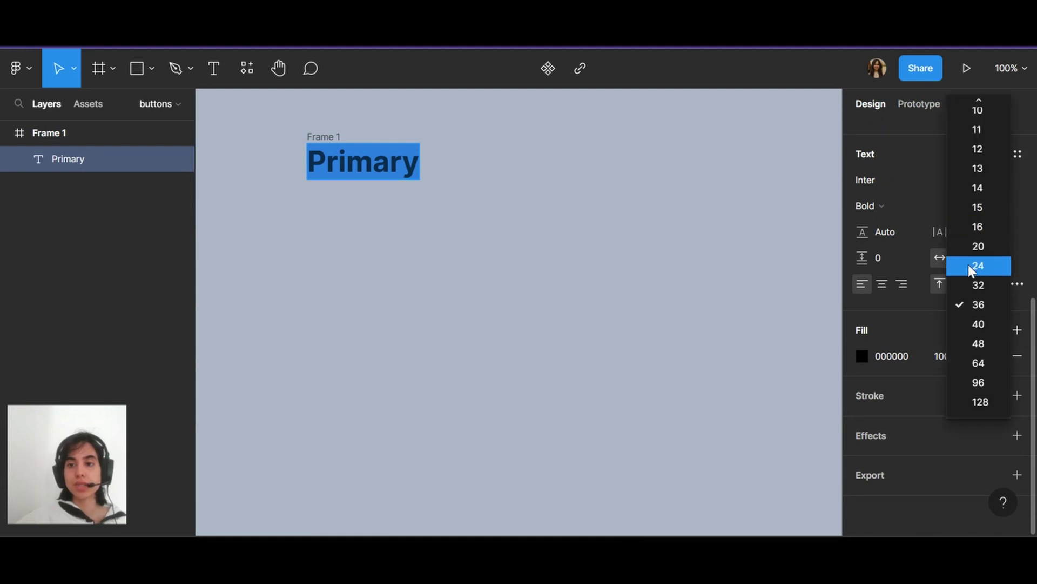
{"action": "left_click", "coordinate": [971, 283]}
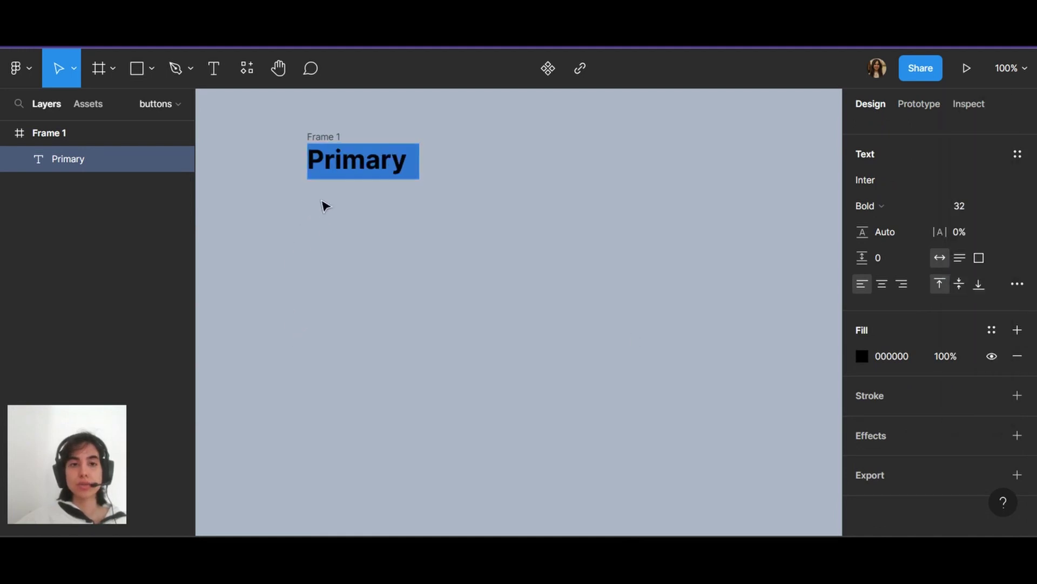
{"action": "left_click", "coordinate": [1000, 207]}
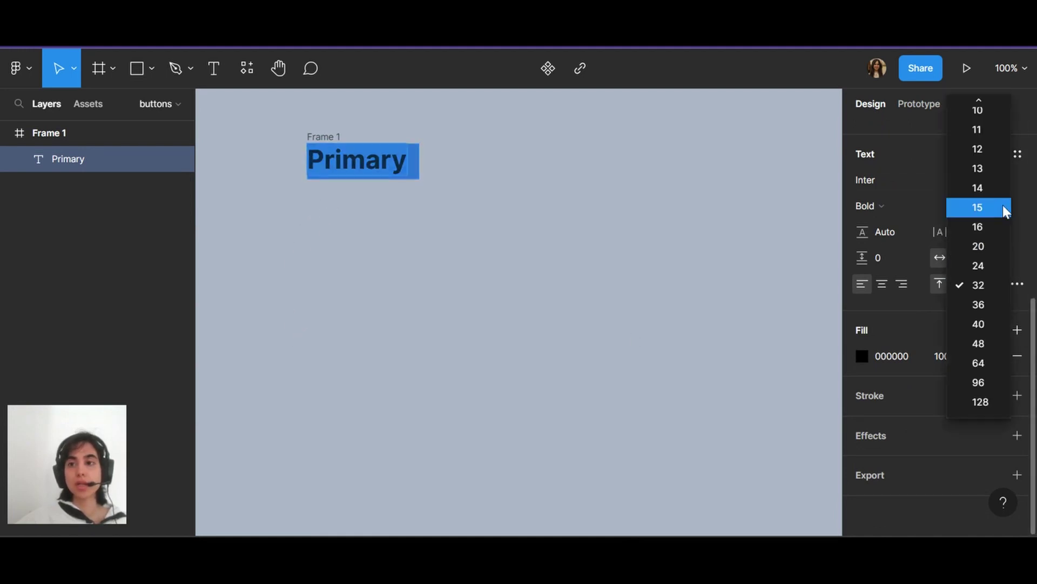
{"action": "left_click", "coordinate": [985, 266]}
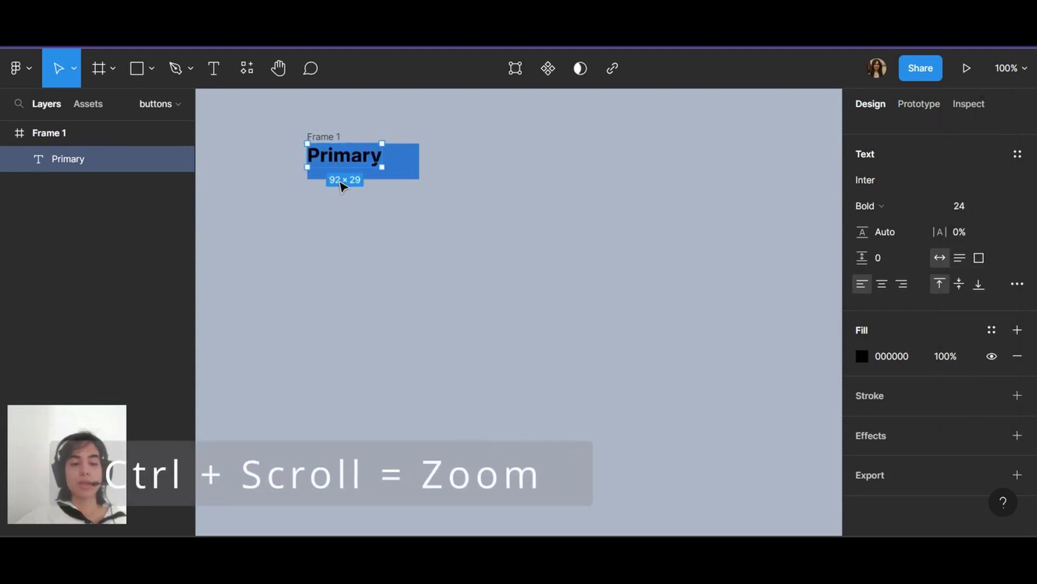
{"action": "scroll", "coordinate": [383, 275], "scroll_direction": "up", "scroll_amount": 5}
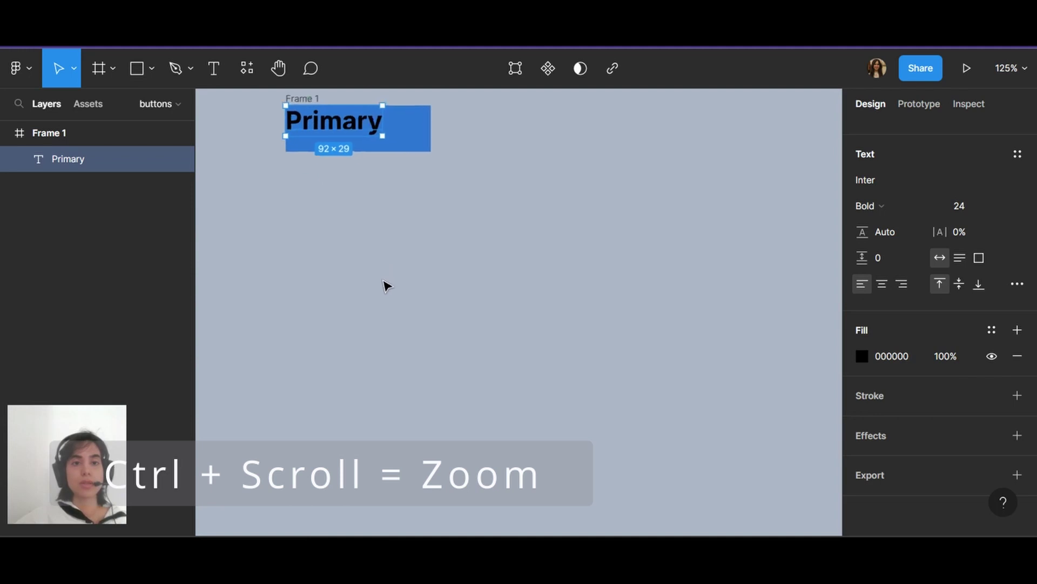
{"action": "scroll", "coordinate": [380, 320], "scroll_direction": "up", "scroll_amount": 5}
{"action": "scroll", "coordinate": [378, 332], "scroll_direction": "down", "scroll_amount": 2}
{"action": "left_click_drag", "start_coordinate": [309, 317], "coordinate": [342, 331]}
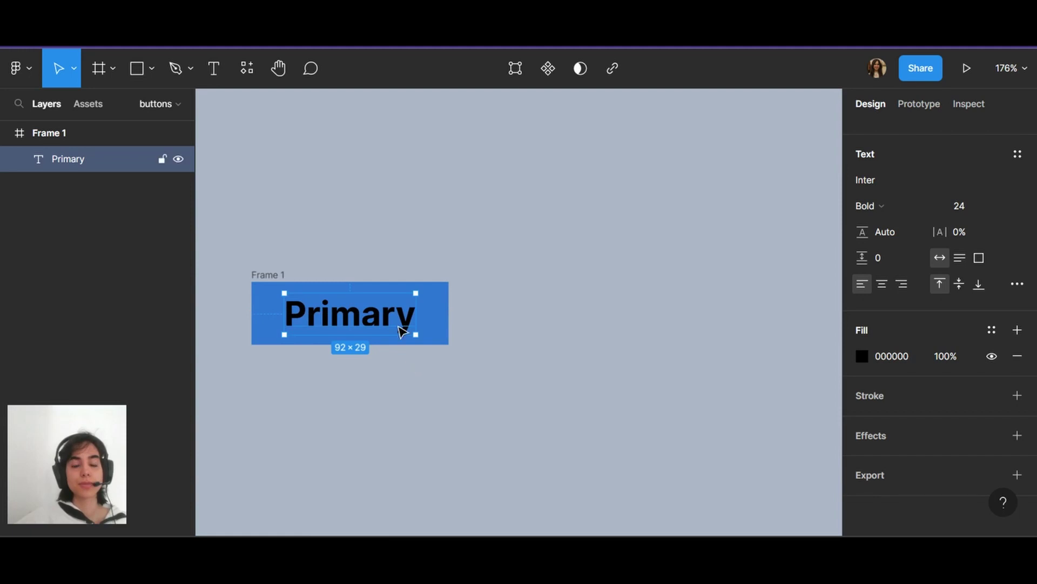
Give Frame 1 a corner radius of 10
{"action": "left_click", "coordinate": [273, 275]}
{"action": "scroll", "coordinate": [969, 205], "scroll_direction": "up", "scroll_amount": 5}
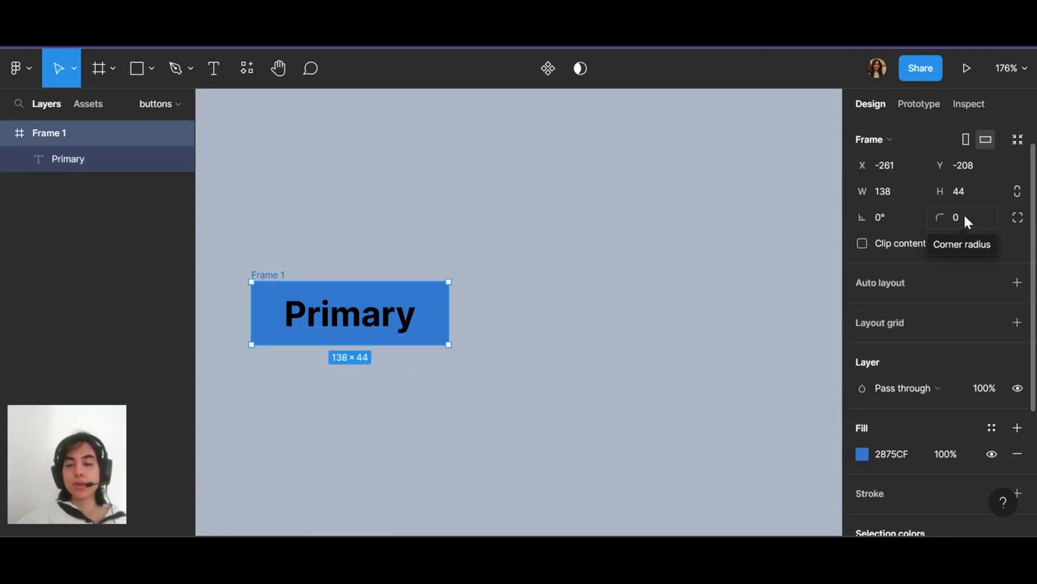
{"action": "left_click", "coordinate": [965, 217]}
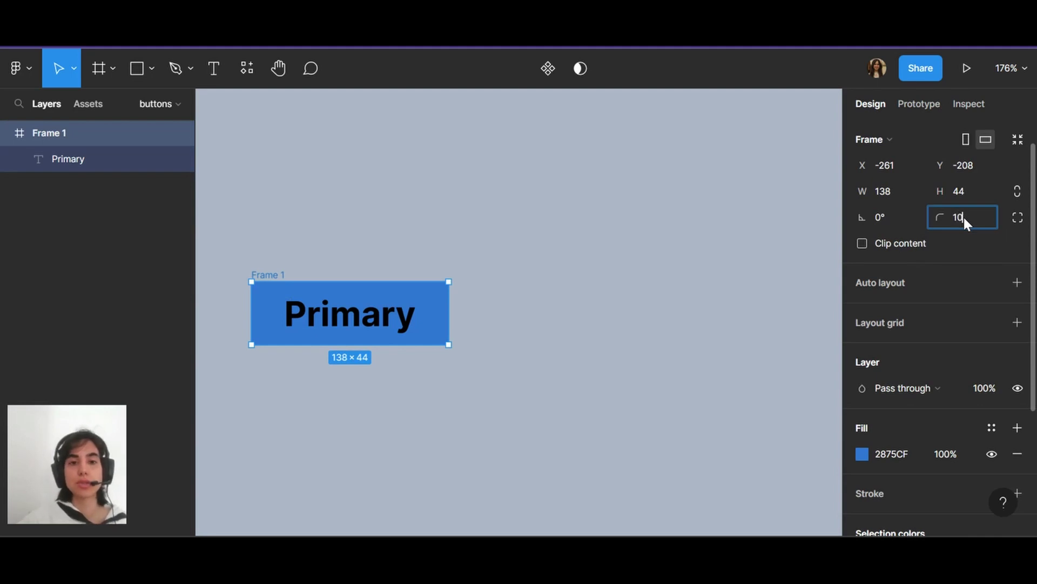
{"action": "type", "text": "10"}
{"action": "key", "text": "Return"}
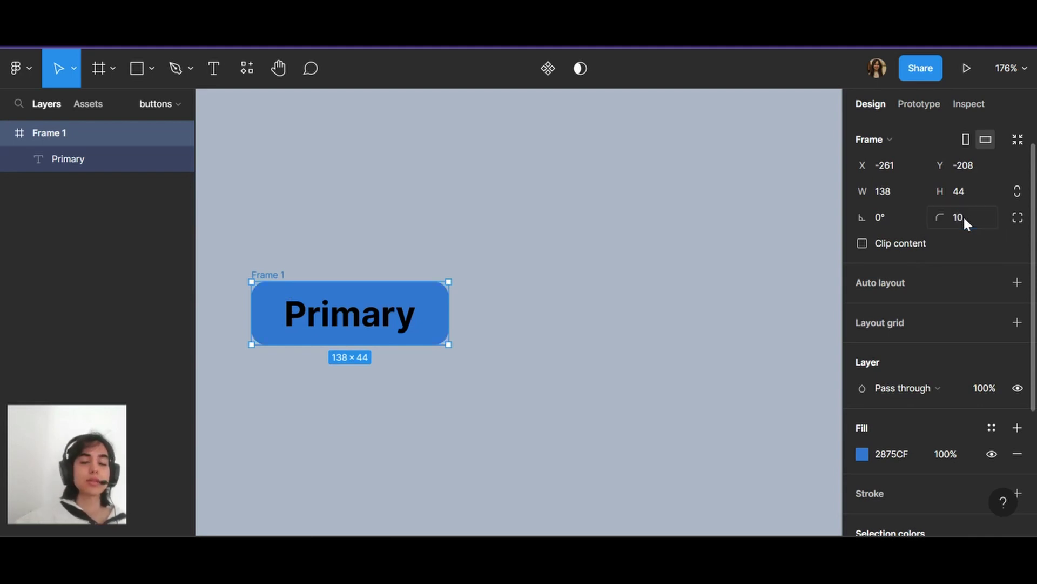
Make the Primary label text pure white FFFFFF
{"action": "left_click", "coordinate": [366, 317]}
{"action": "scroll", "coordinate": [897, 324], "scroll_direction": "down", "scroll_amount": 5}
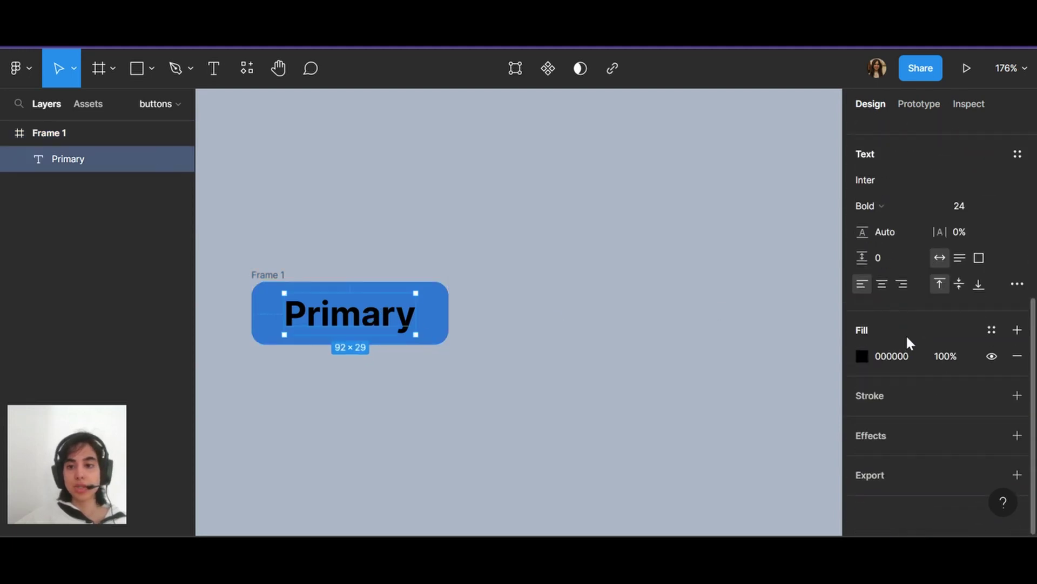
{"action": "left_click", "coordinate": [862, 354]}
{"action": "left_click", "coordinate": [689, 458]}
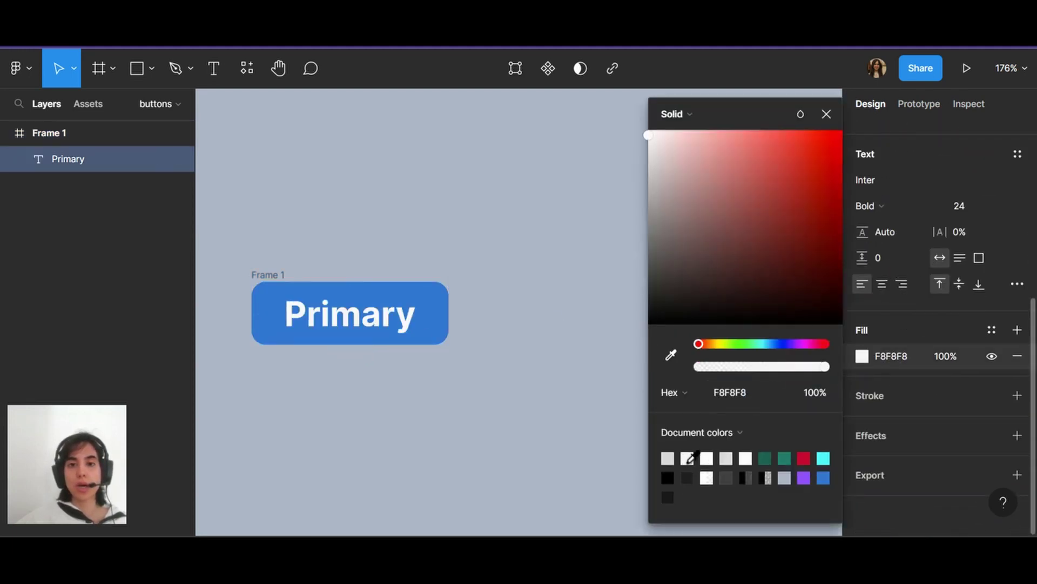
{"action": "left_click_drag", "start_coordinate": [652, 138], "coordinate": [647, 121]}
Rename the button frame to 'Active/ Primary'
{"action": "left_click", "coordinate": [827, 113]}
{"action": "left_click", "coordinate": [606, 324]}
{"action": "scroll", "coordinate": [605, 323], "scroll_direction": "down", "scroll_amount": 2}
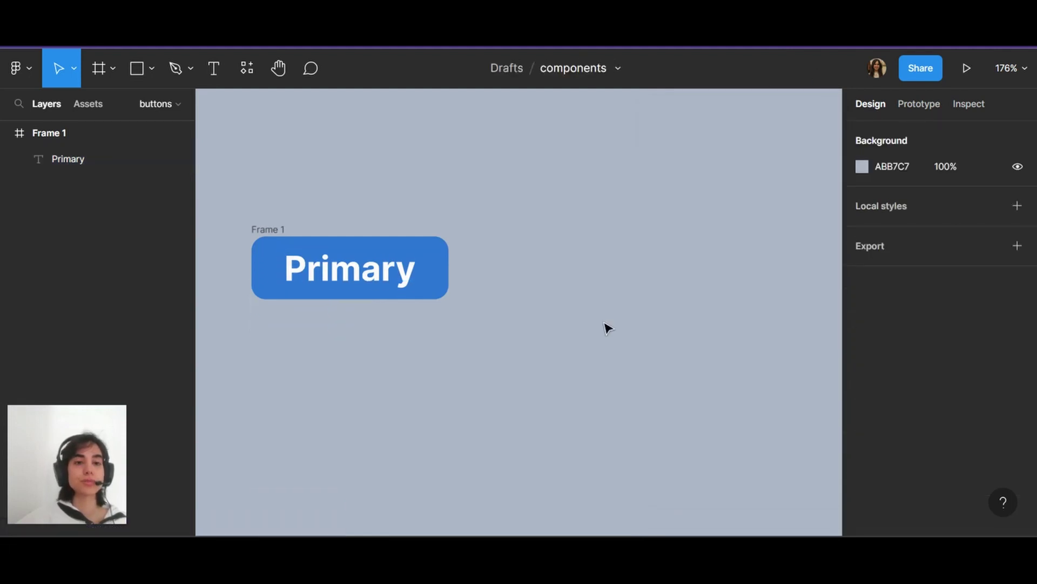
{"action": "double_click", "coordinate": [265, 229]}
{"action": "type", "text": "Active"}
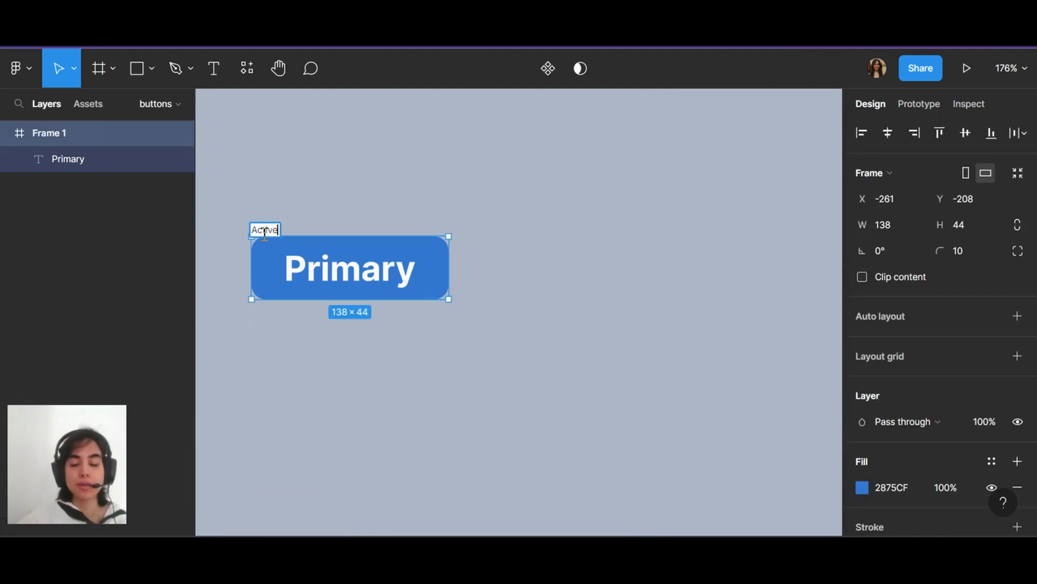
{"action": "type", "text": "/ "}
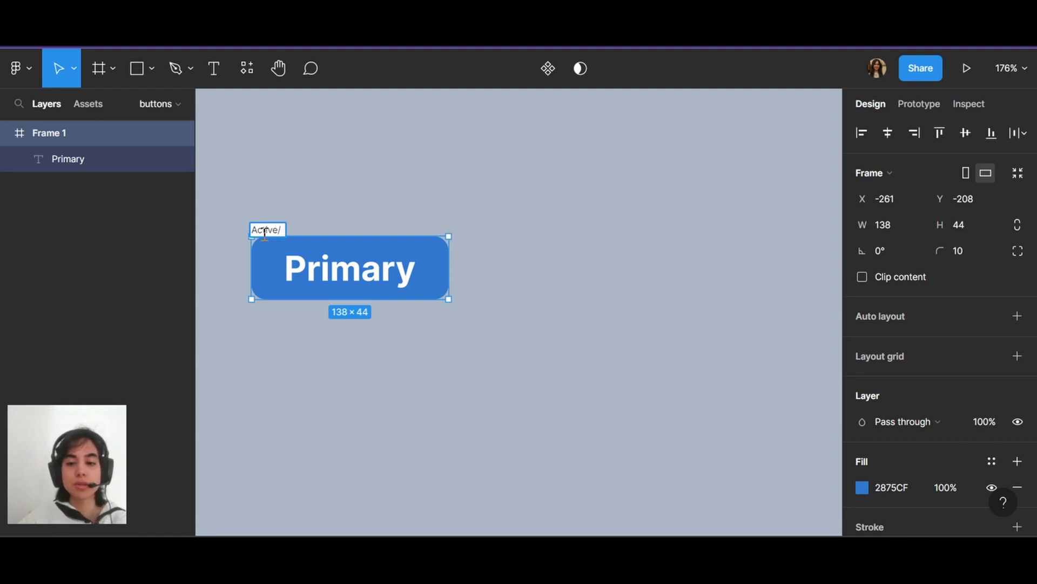
{"action": "type", "text": "Primary"}
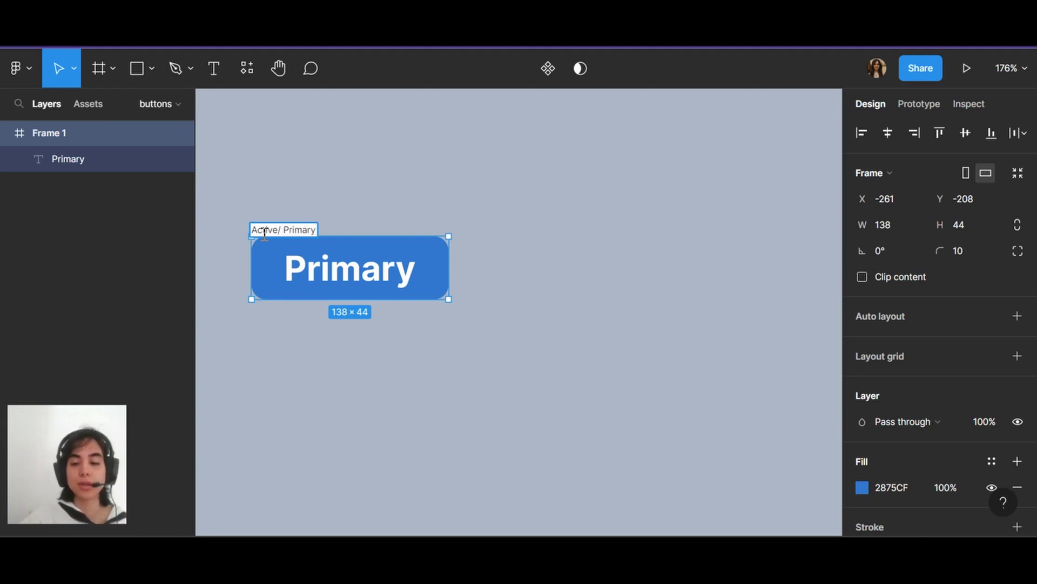
{"action": "key", "text": "Return"}
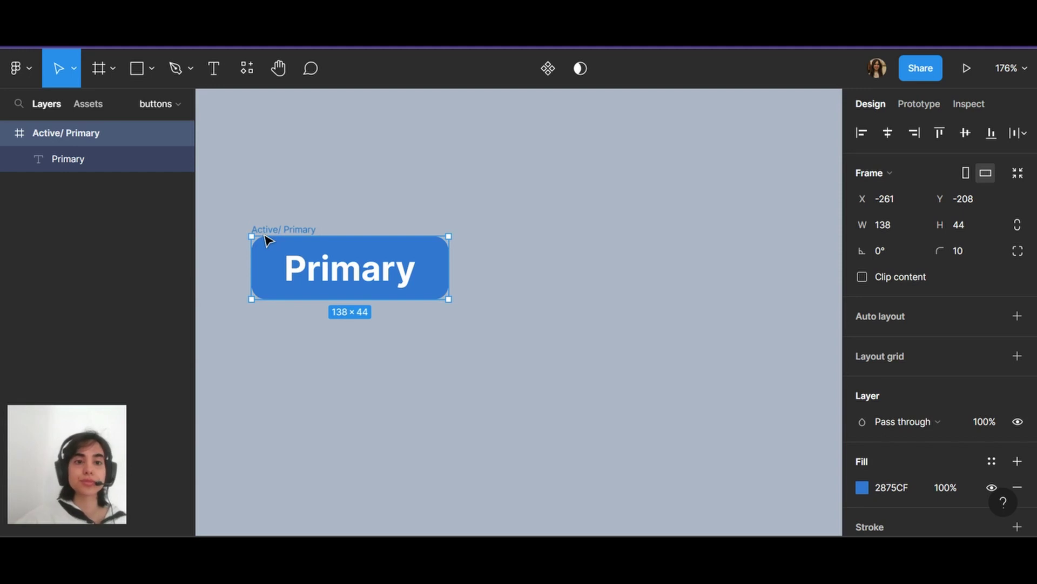
{"action": "left_click", "coordinate": [600, 160]}
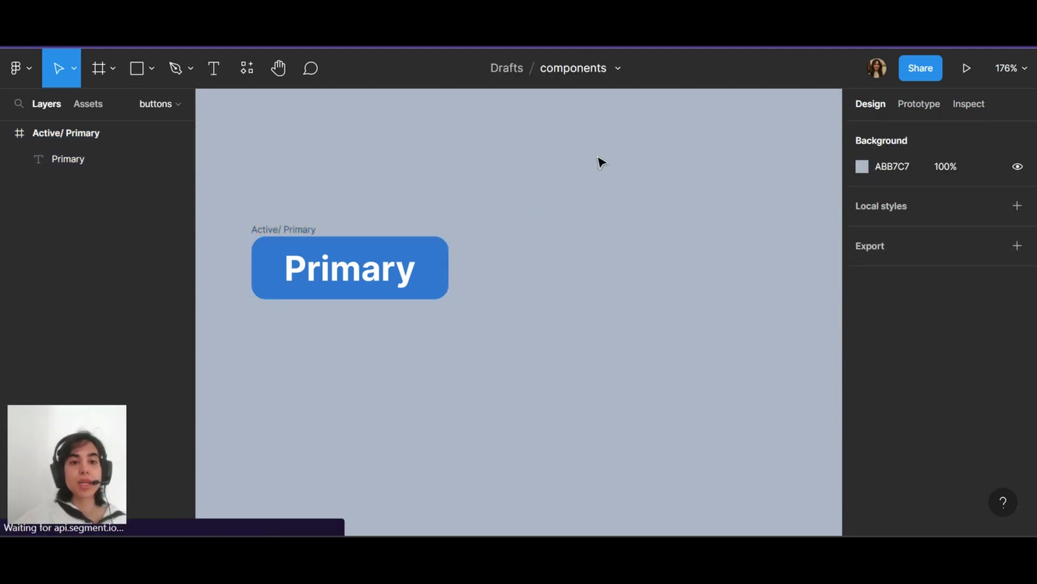
Duplicate the button to its right and relabel the copy 'Secondary', centred
{"action": "left_click", "coordinate": [288, 232]}
{"action": "left_click_drag", "start_coordinate": [287, 229], "coordinate": [513, 234]}
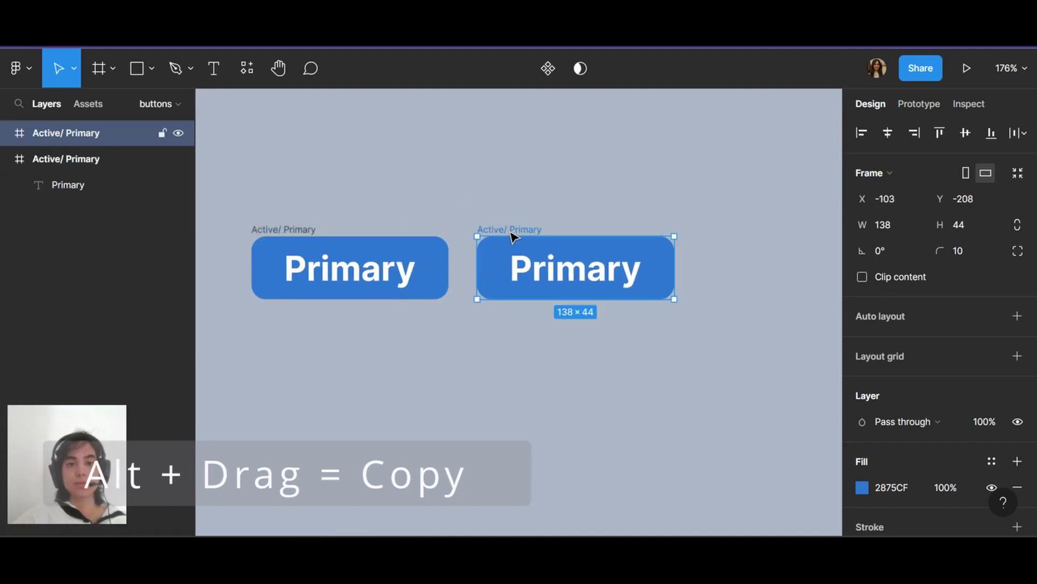
{"action": "left_click", "coordinate": [577, 271]}
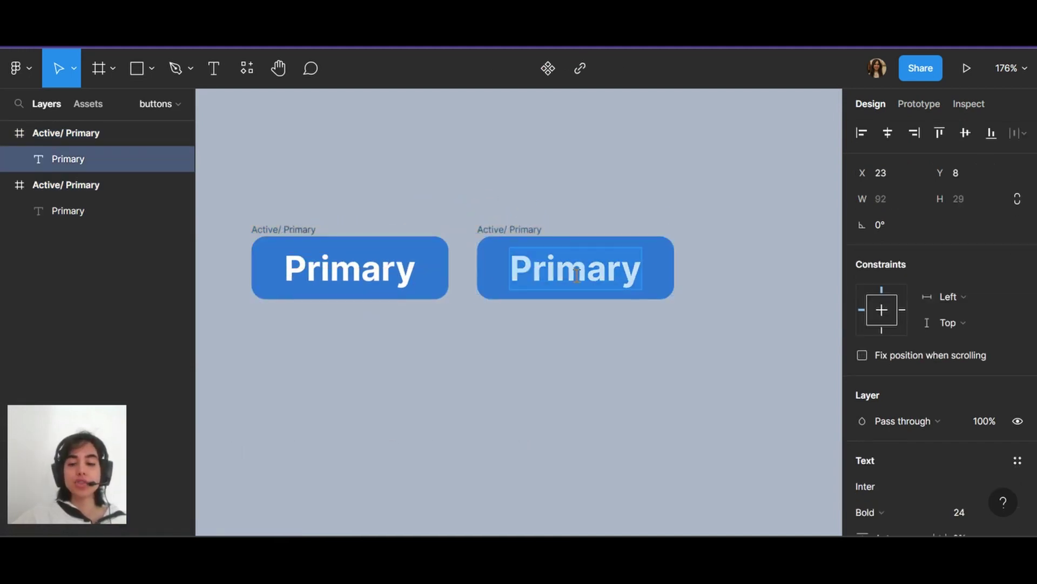
{"action": "type", "text": "Sec"}
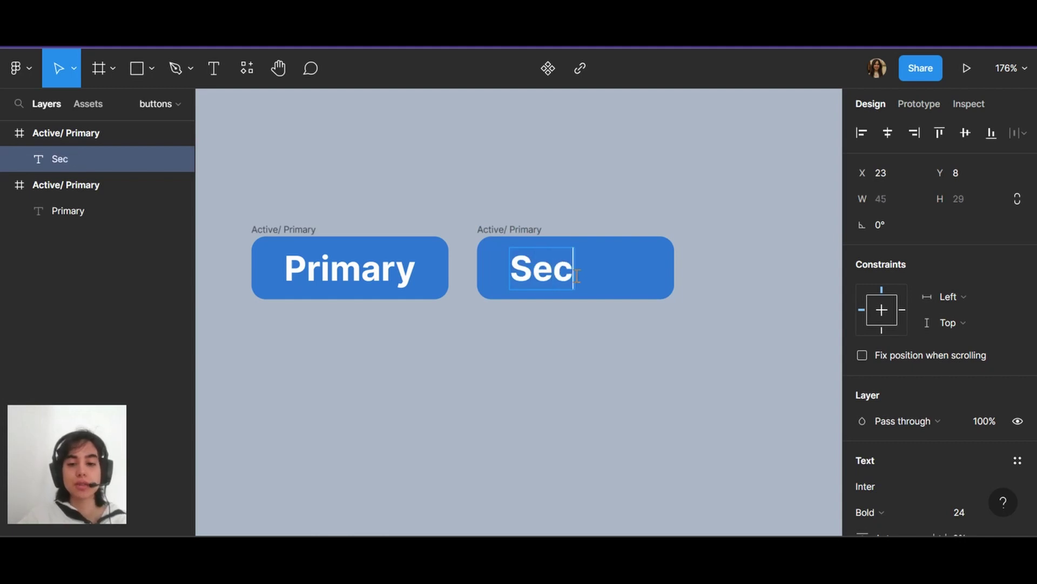
{"action": "type", "text": "ondary"}
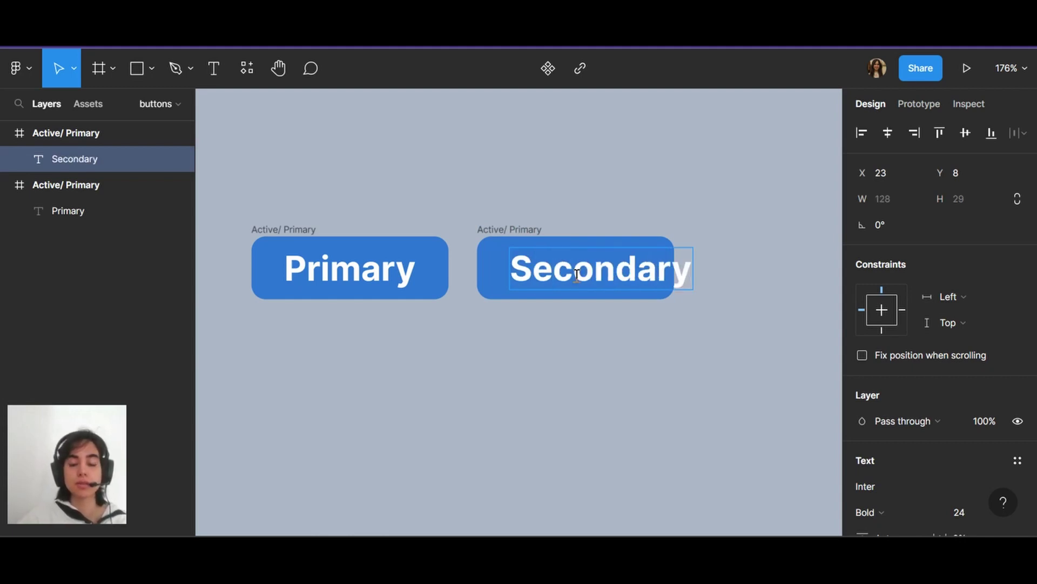
{"action": "key", "text": "Escape"}
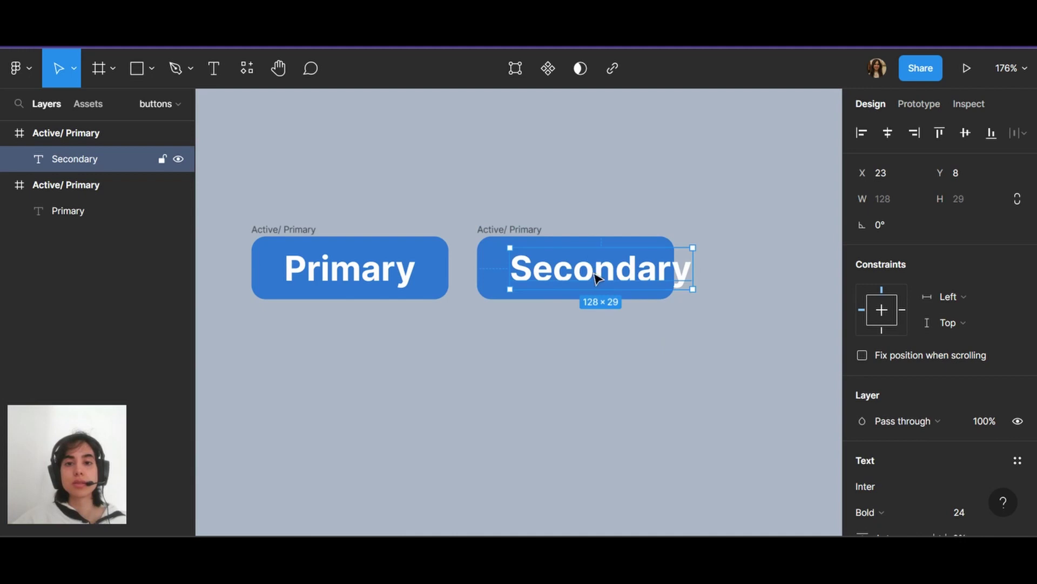
{"action": "left_click_drag", "start_coordinate": [595, 277], "coordinate": [568, 278]}
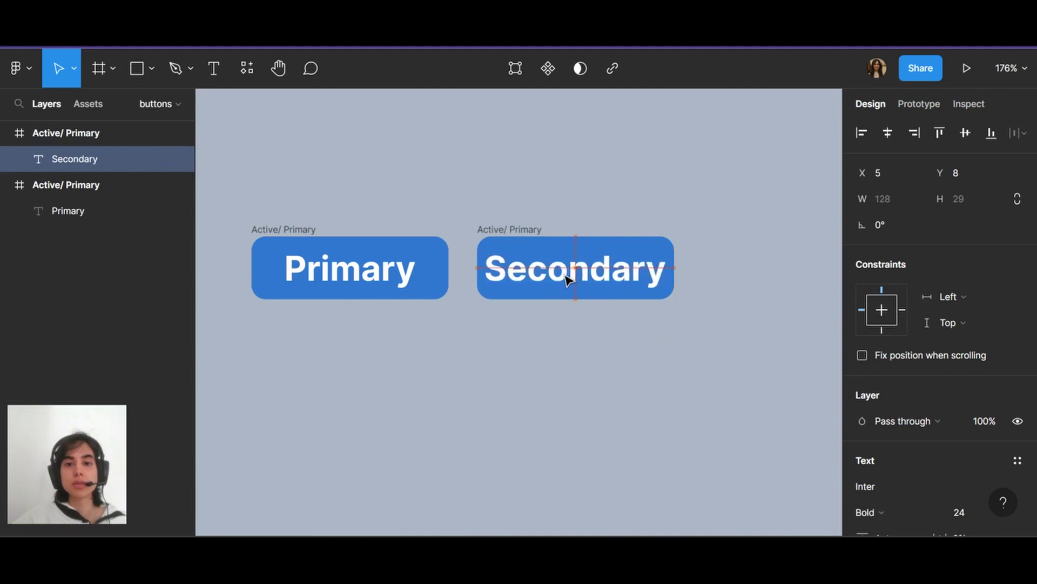
{"action": "left_click", "coordinate": [580, 413]}
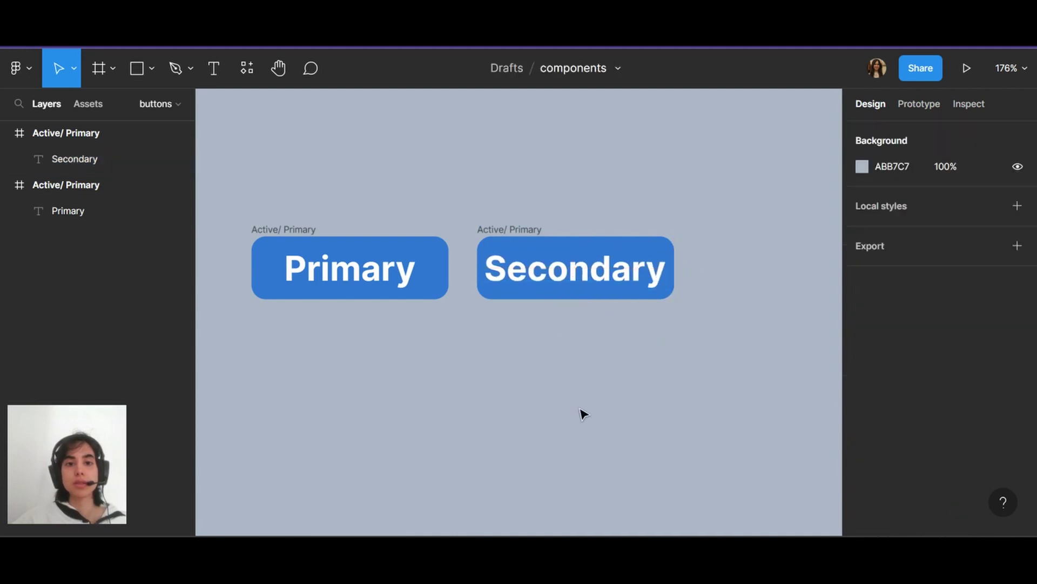
Remove the Secondary button's fill and add a border in the Primary blue 2875CF
{"action": "left_click", "coordinate": [511, 238]}
{"action": "scroll", "coordinate": [1020, 245], "scroll_direction": "down", "scroll_amount": 4}
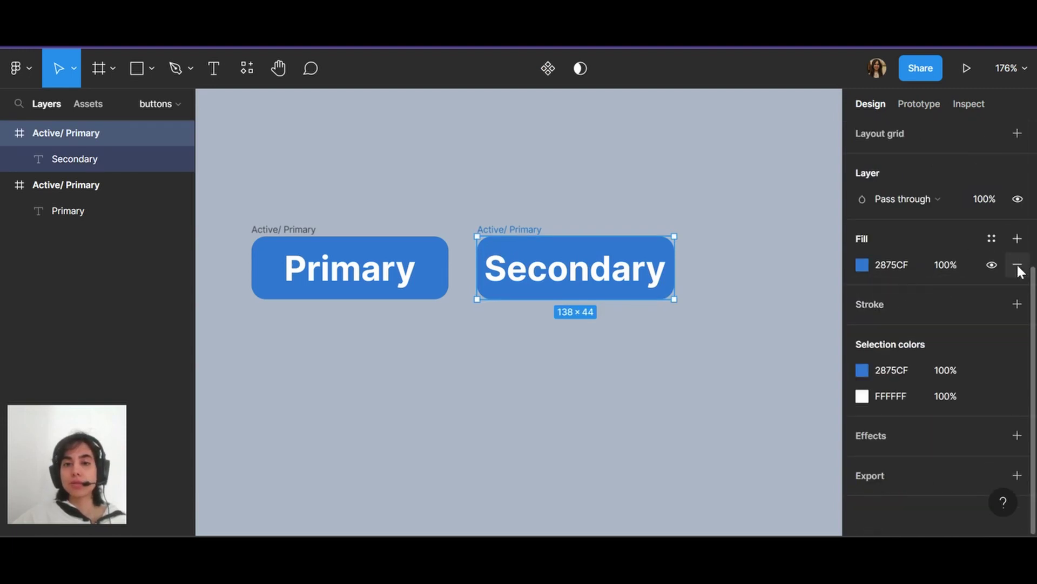
{"action": "left_click", "coordinate": [1017, 266]}
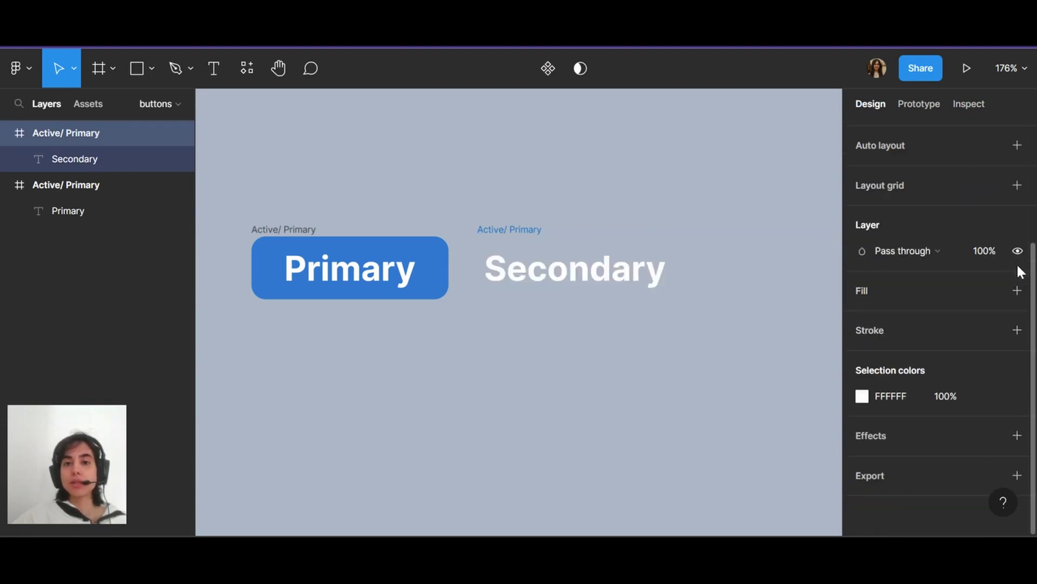
{"action": "left_click", "coordinate": [1017, 331]}
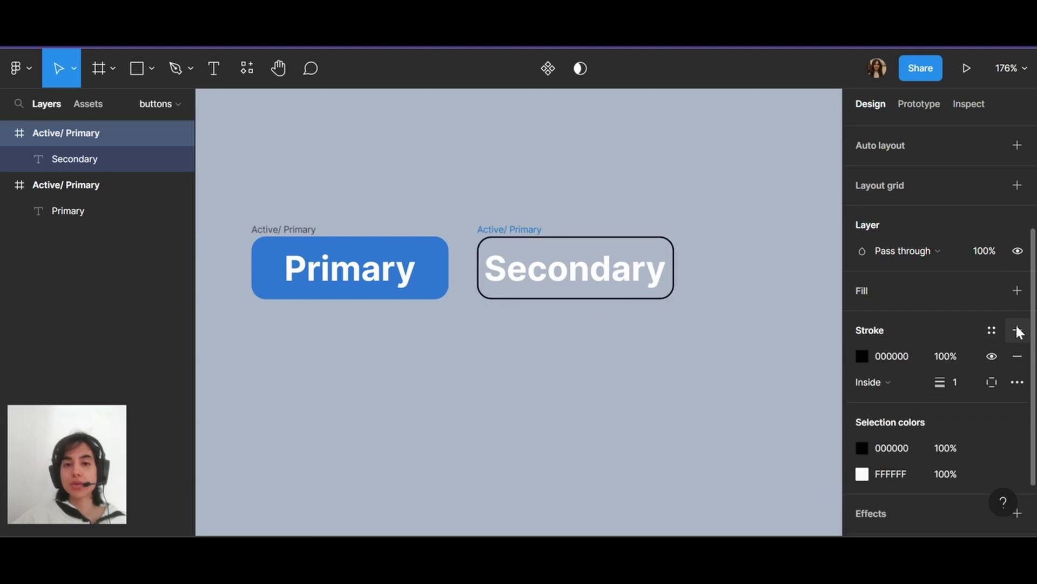
{"action": "left_click", "coordinate": [862, 356]}
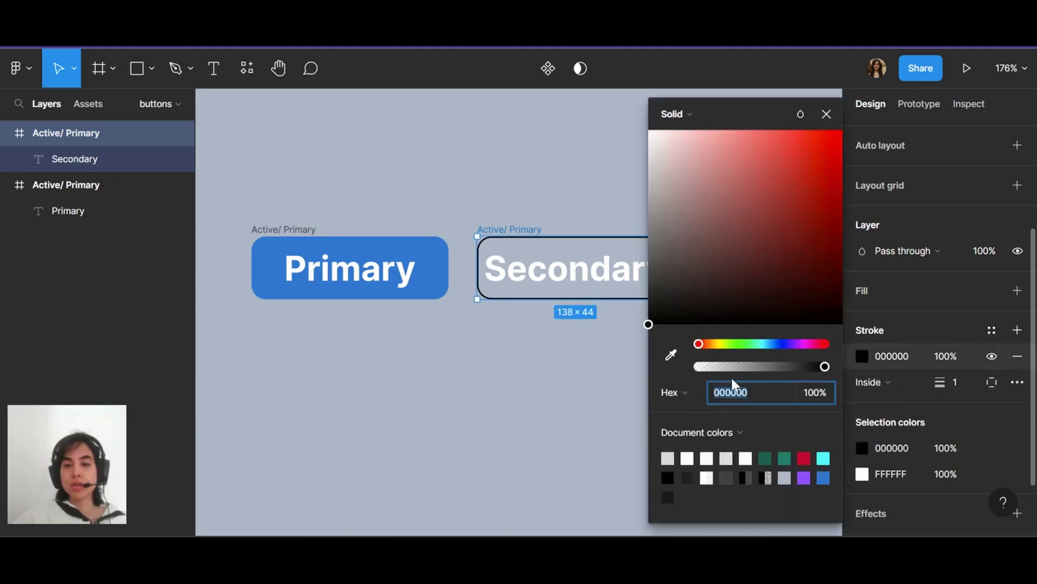
{"action": "left_click", "coordinate": [673, 357]}
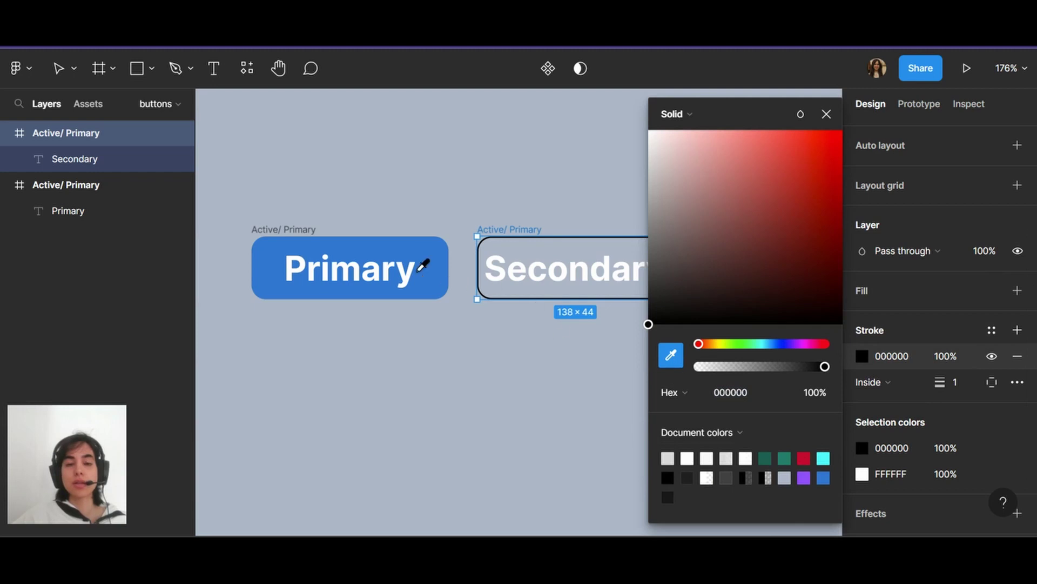
{"action": "left_click", "coordinate": [416, 252]}
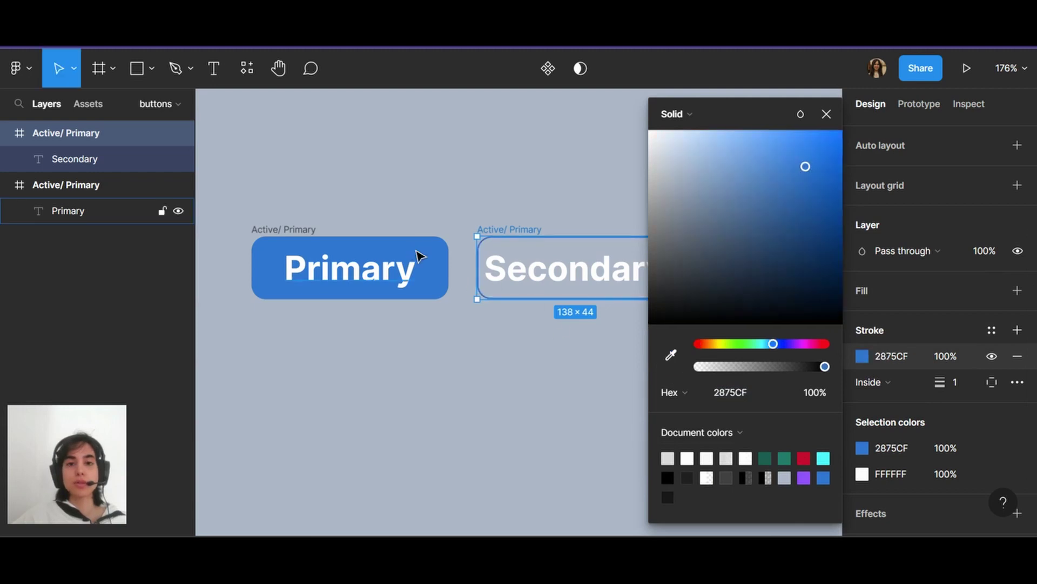
{"action": "left_click", "coordinate": [827, 114]}
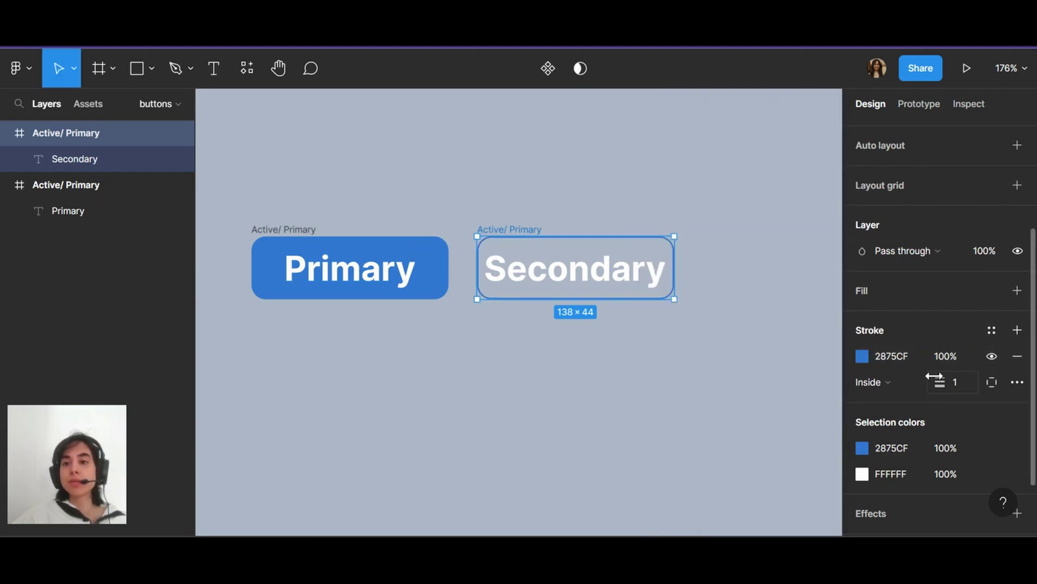
Set the border to weight 3, Center position, with round joins
{"action": "left_click_drag", "start_coordinate": [938, 384], "coordinate": [942, 387]}
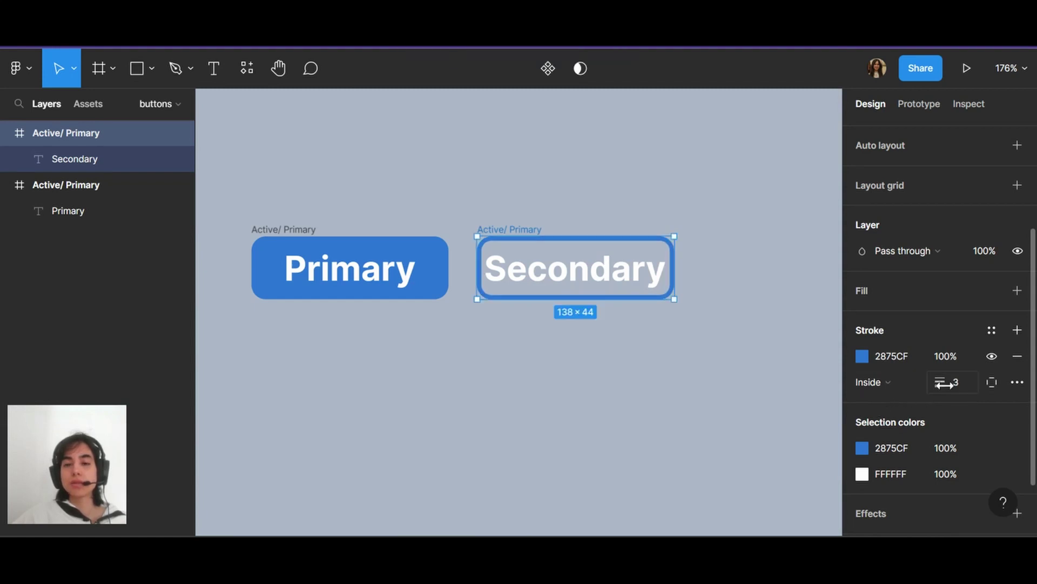
{"action": "left_click", "coordinate": [895, 380]}
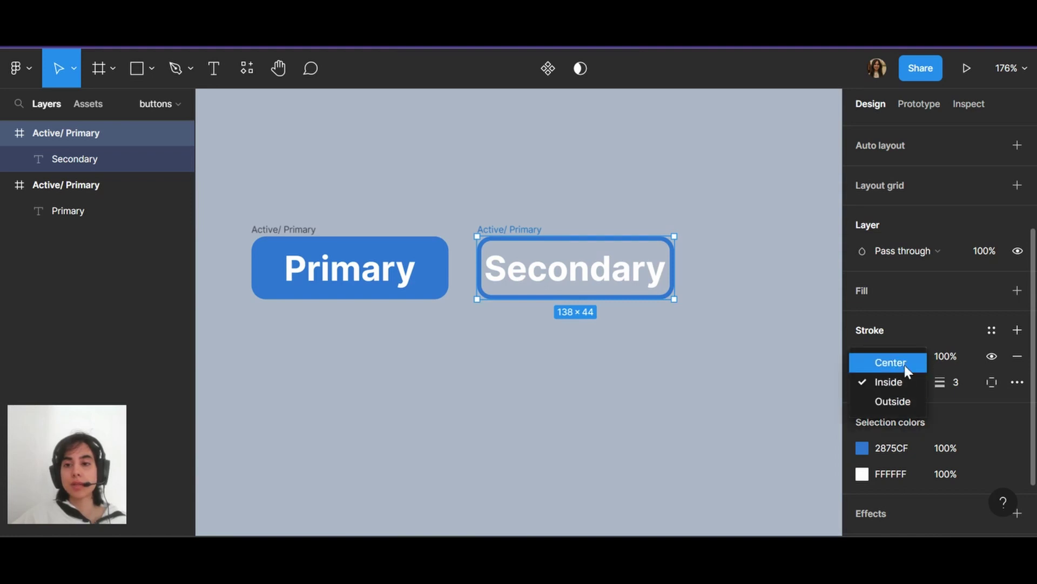
{"action": "left_click", "coordinate": [904, 363]}
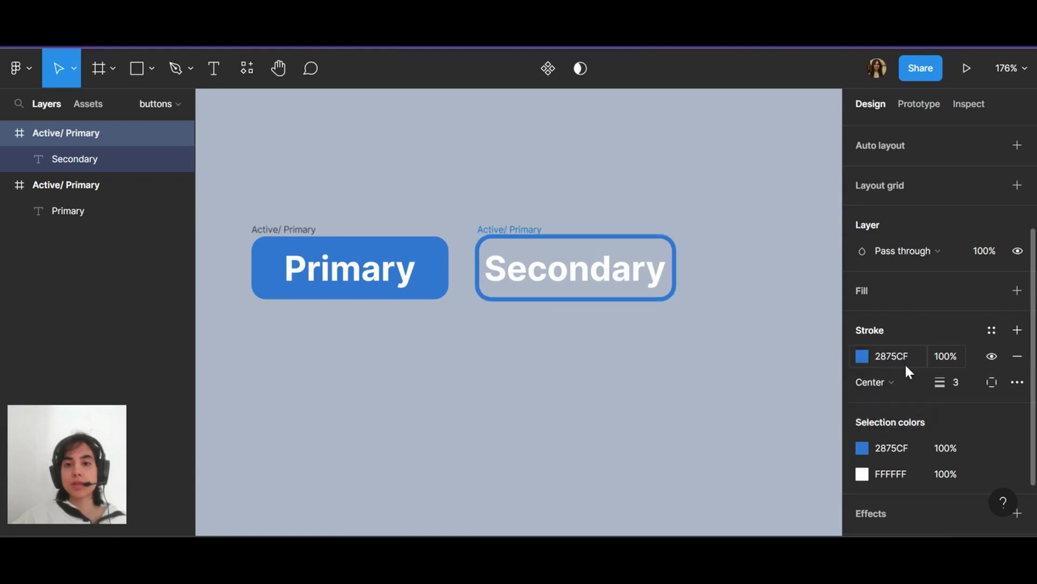
{"action": "left_click", "coordinate": [992, 385]}
{"action": "left_click", "coordinate": [992, 381]}
{"action": "left_click", "coordinate": [1018, 382]}
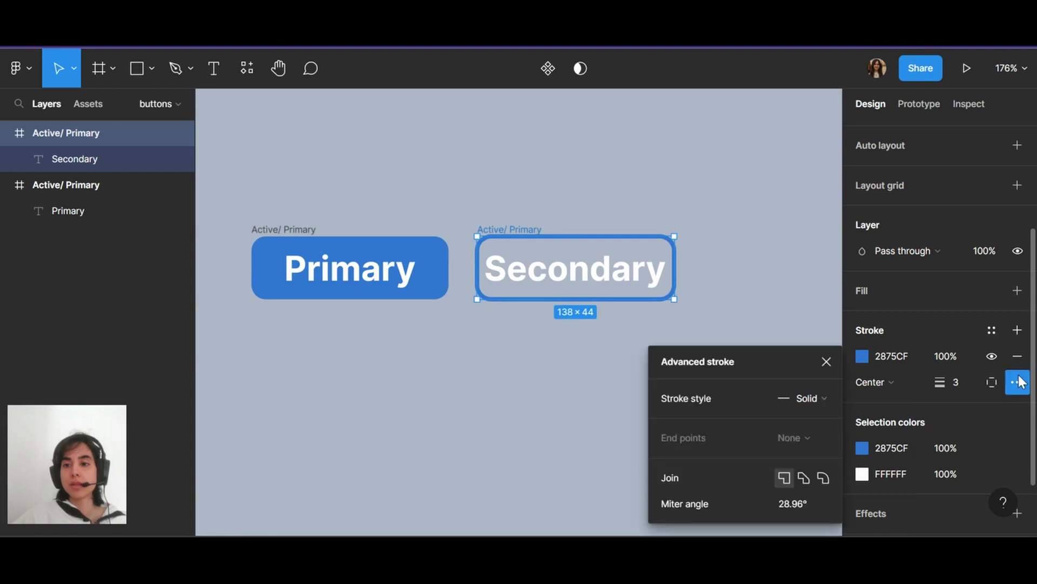
{"action": "left_click", "coordinate": [825, 476]}
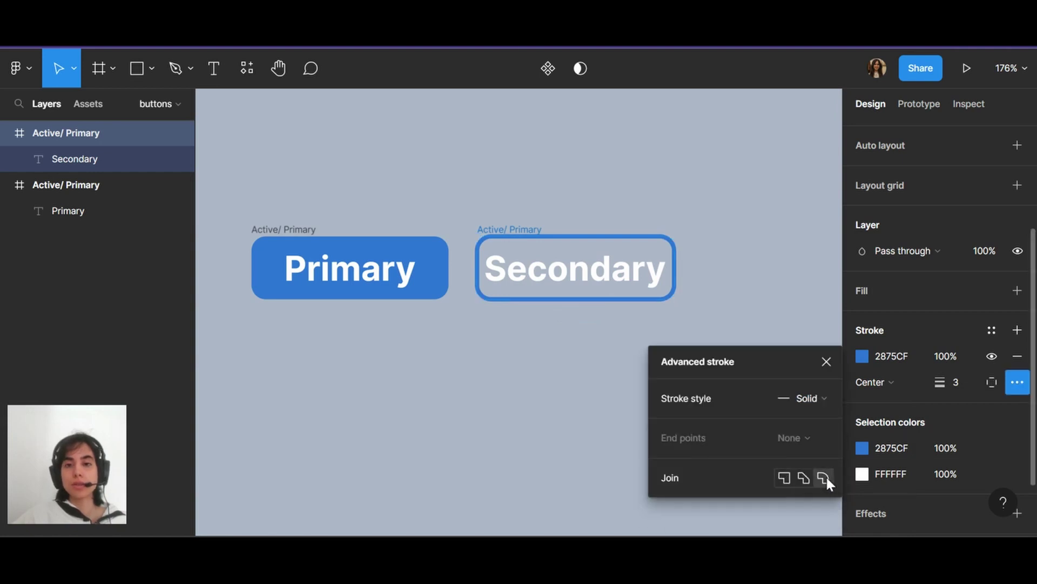
{"action": "left_click", "coordinate": [826, 362]}
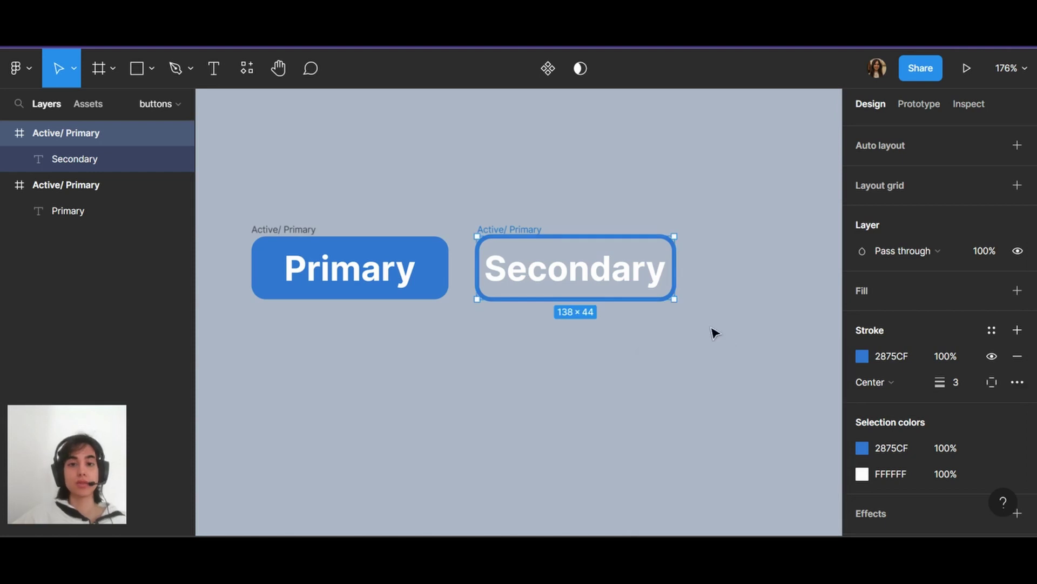
Colour the Secondary label with the border's blue 2875CF
{"action": "left_click", "coordinate": [577, 291]}
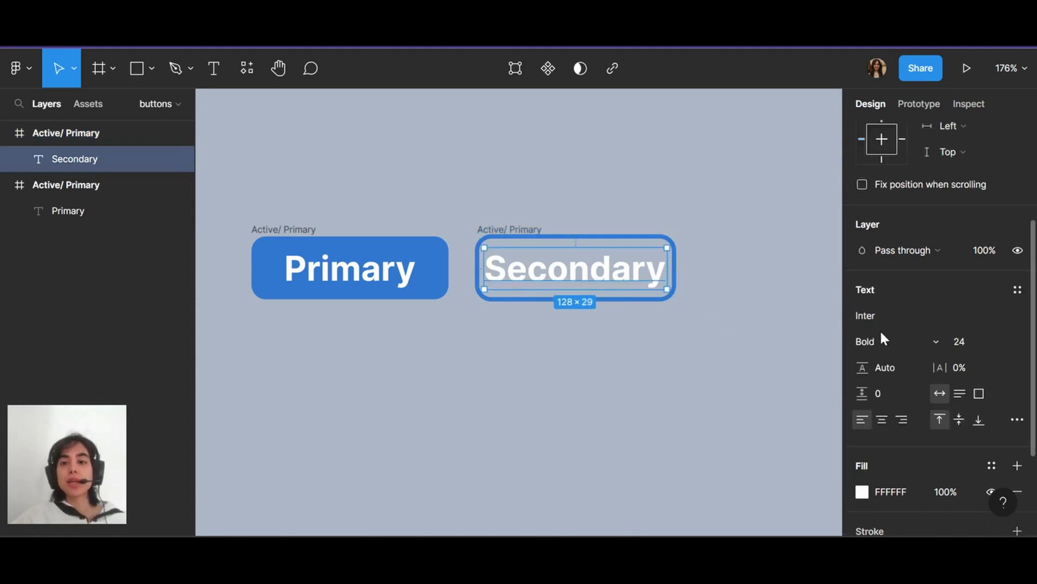
{"action": "scroll", "coordinate": [875, 351], "scroll_direction": "down", "scroll_amount": 3}
{"action": "left_click", "coordinate": [862, 361]}
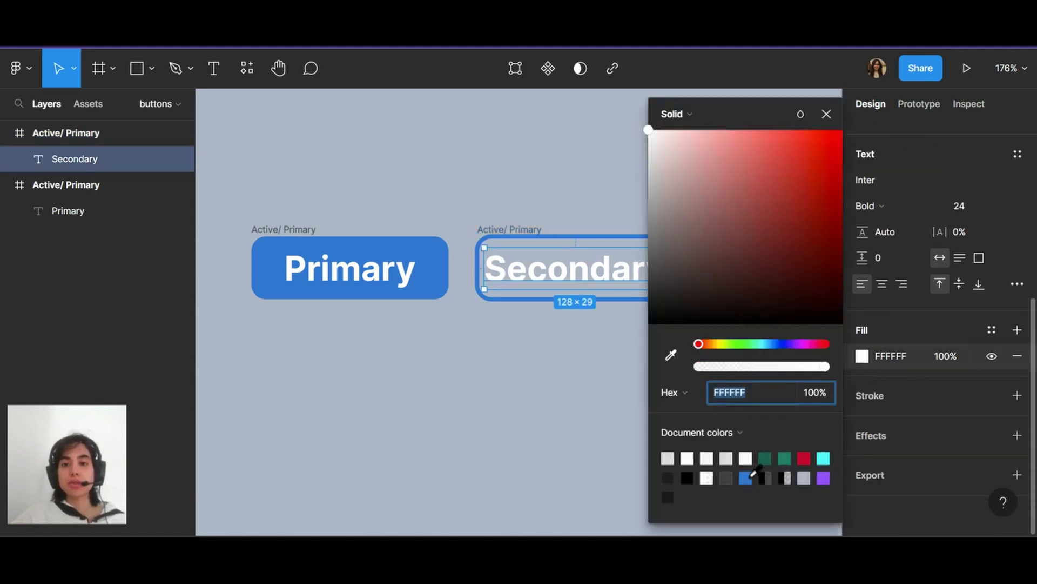
{"action": "left_click", "coordinate": [668, 355]}
{"action": "left_click", "coordinate": [478, 279]}
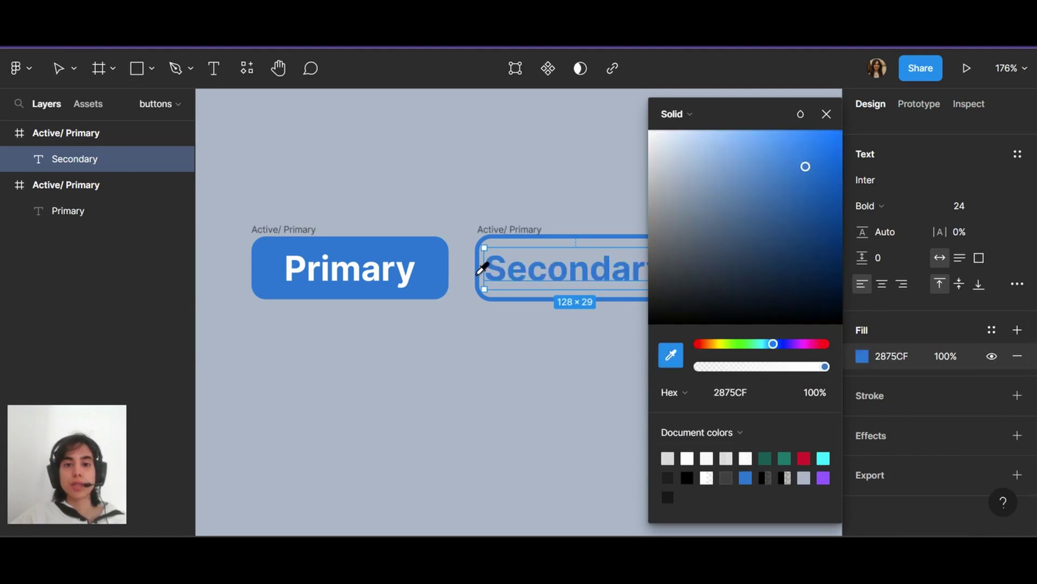
{"action": "left_click", "coordinate": [826, 114]}
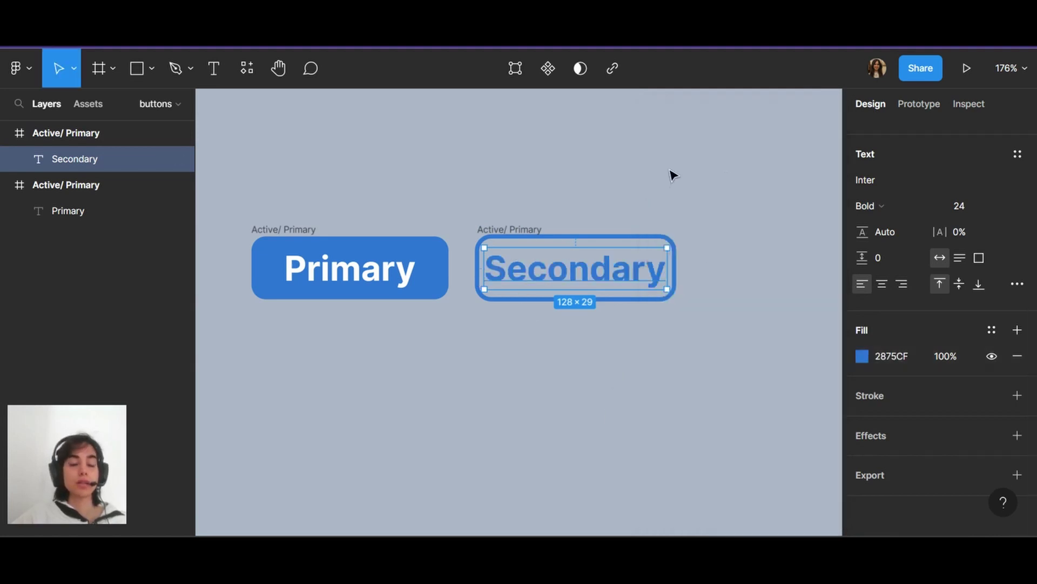
{"action": "left_click", "coordinate": [673, 174]}
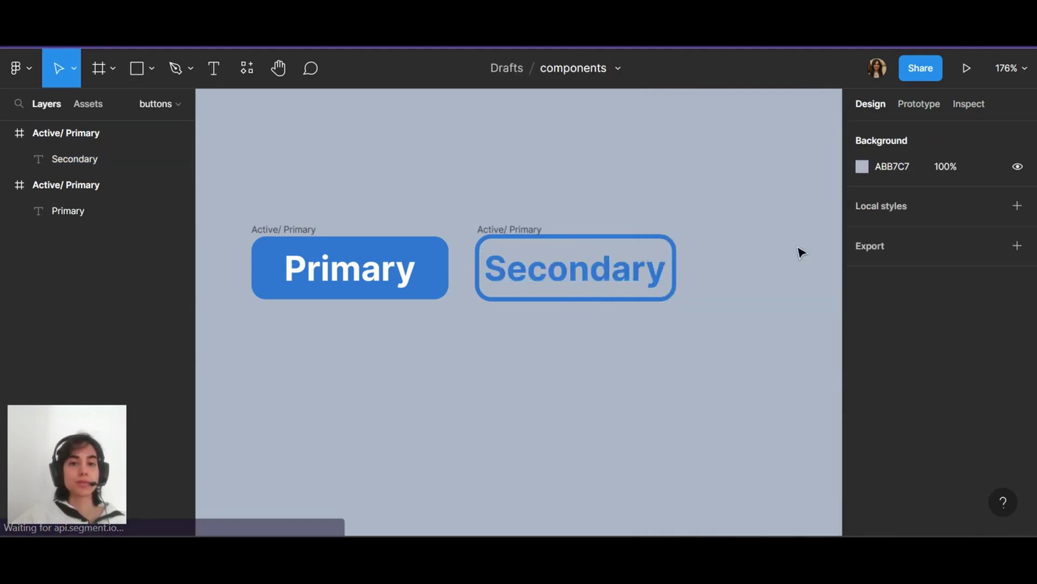
Rename the copied button frame to 'Active/ Secondary'
{"action": "double_click", "coordinate": [514, 232]}
{"action": "left_click_drag", "start_coordinate": [523, 230], "coordinate": [572, 220]}
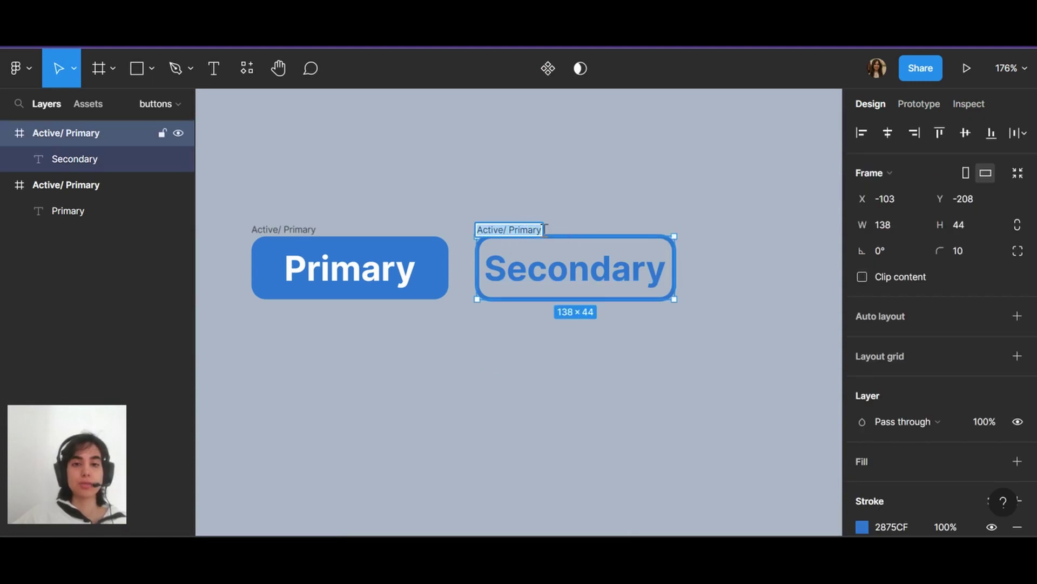
{"action": "left_click", "coordinate": [514, 230]}
{"action": "double_click", "coordinate": [514, 230]}
{"action": "key", "text": "BackSpace"}
{"action": "type", "text": "Secondary"}
{"action": "key", "text": "Return"}
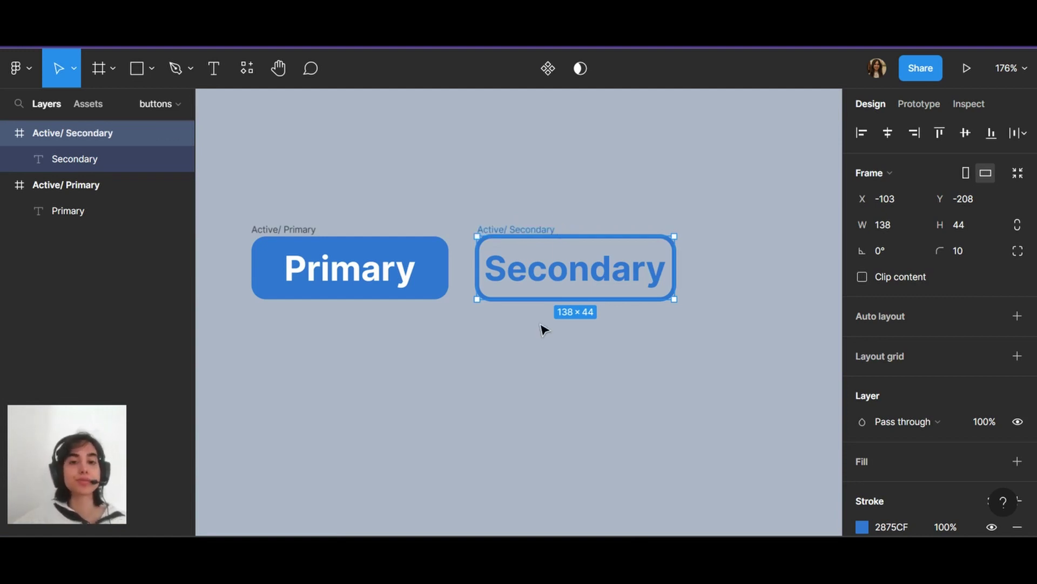
{"action": "left_click", "coordinate": [496, 338]}
{"action": "scroll", "coordinate": [498, 338], "scroll_direction": "down", "scroll_amount": 1}
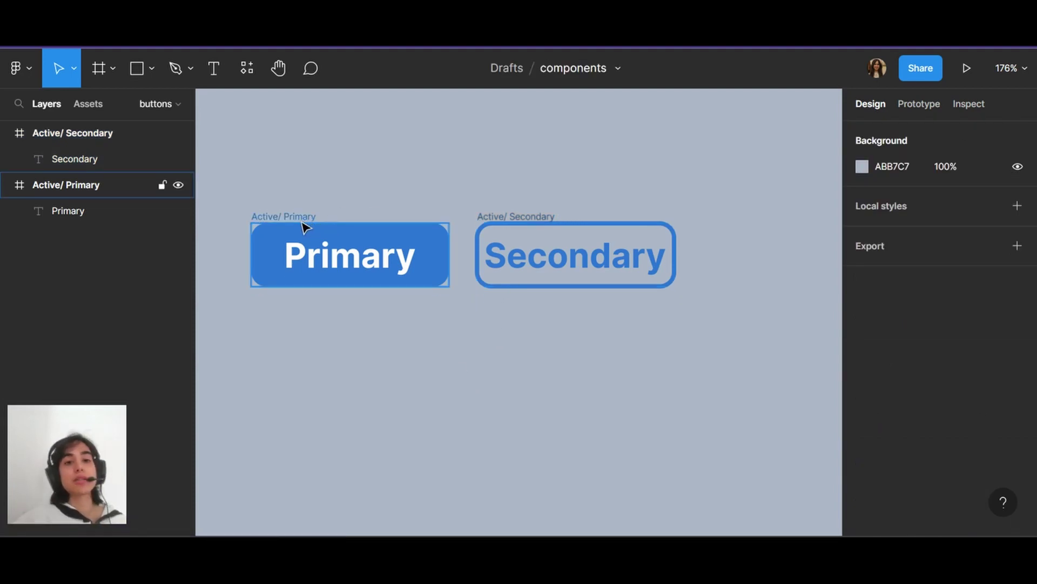
Duplicate the Primary button below the original and name it 'Hover/ Primary'
{"action": "left_click_drag", "start_coordinate": [307, 225], "coordinate": [309, 314], "text": "alt"}
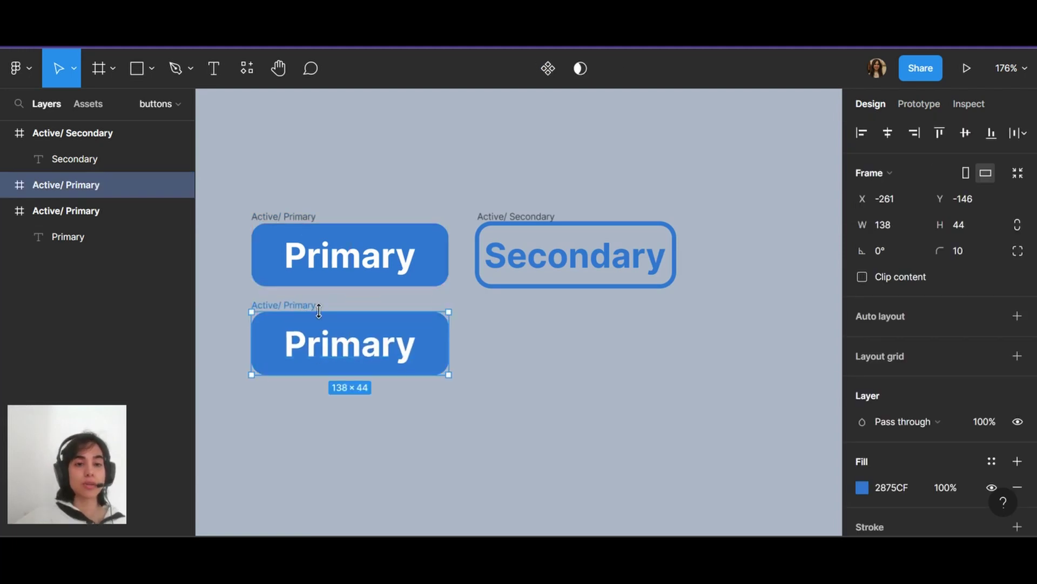
{"action": "double_click", "coordinate": [276, 305]}
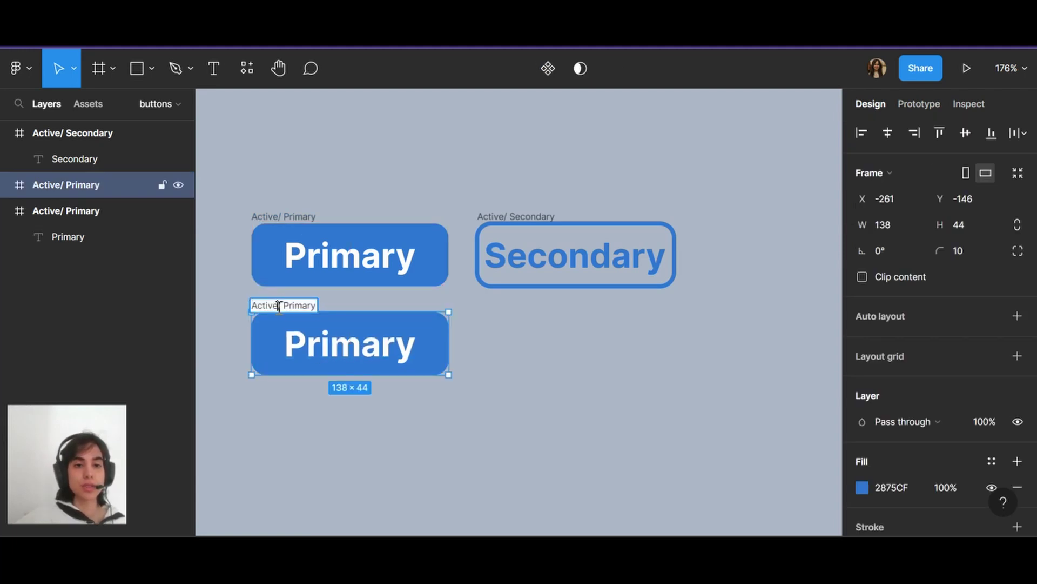
{"action": "double_click", "coordinate": [270, 305]}
{"action": "type", "text": "Hover"}
{"action": "key", "text": "Return"}
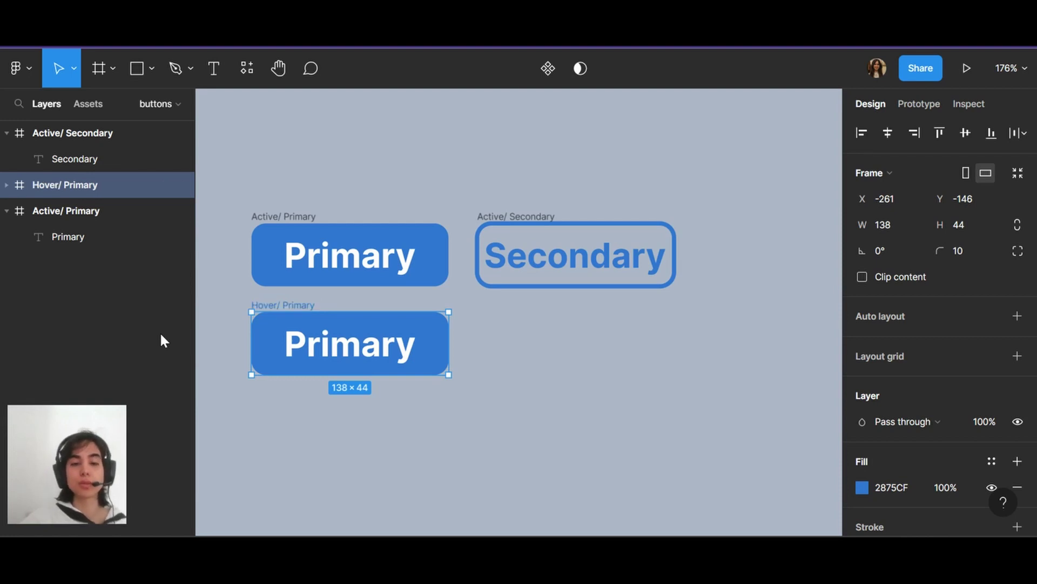
Duplicate the Secondary button below the original and name it 'Hover/ Secondary'
{"action": "left_click", "coordinate": [518, 217]}
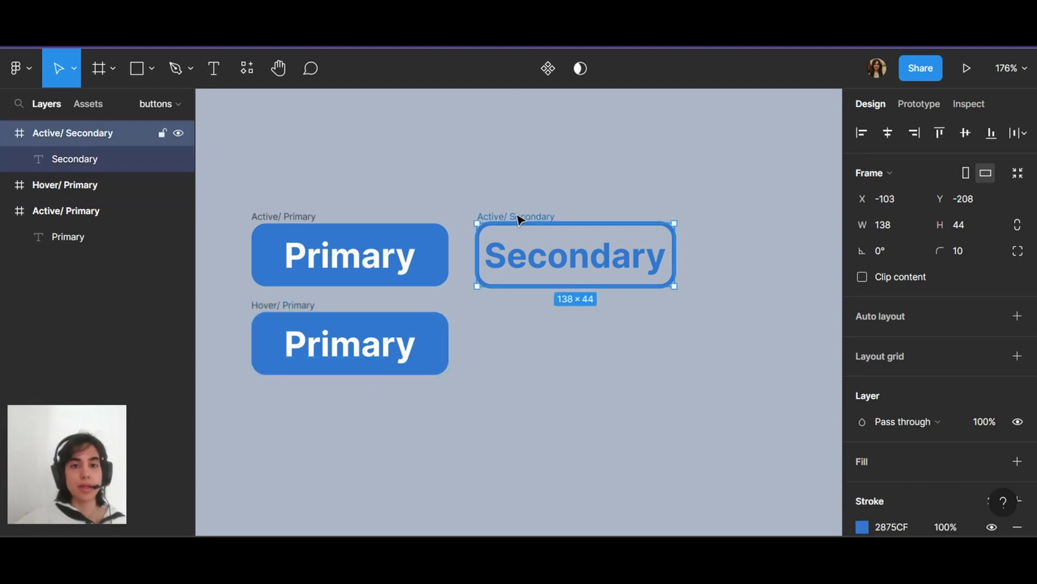
{"action": "left_click_drag", "start_coordinate": [520, 219], "coordinate": [521, 303]}
{"action": "double_click", "coordinate": [520, 305]}
{"action": "key", "text": "BackSpace"}
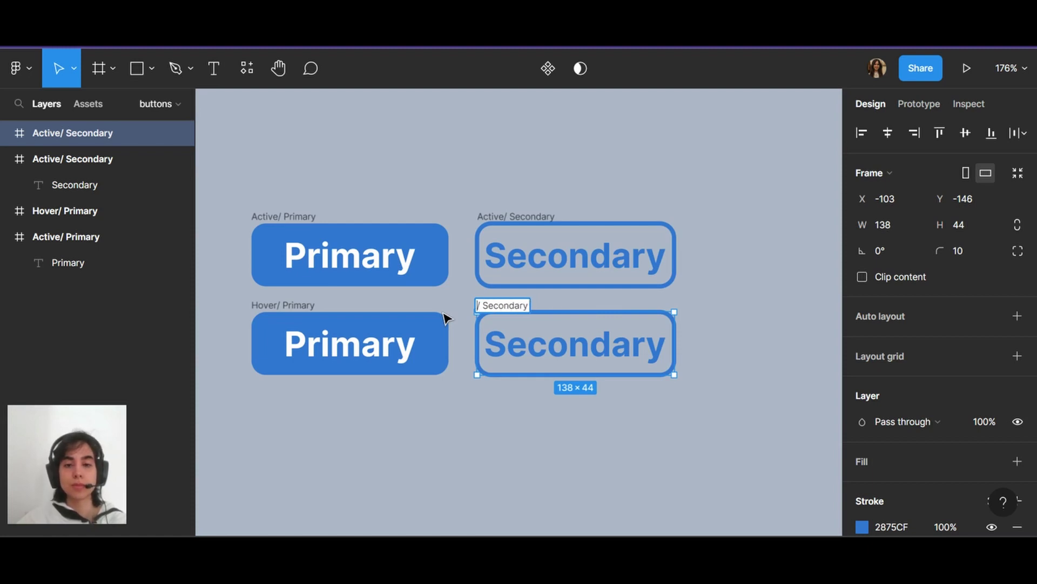
{"action": "type", "text": "Hover"}
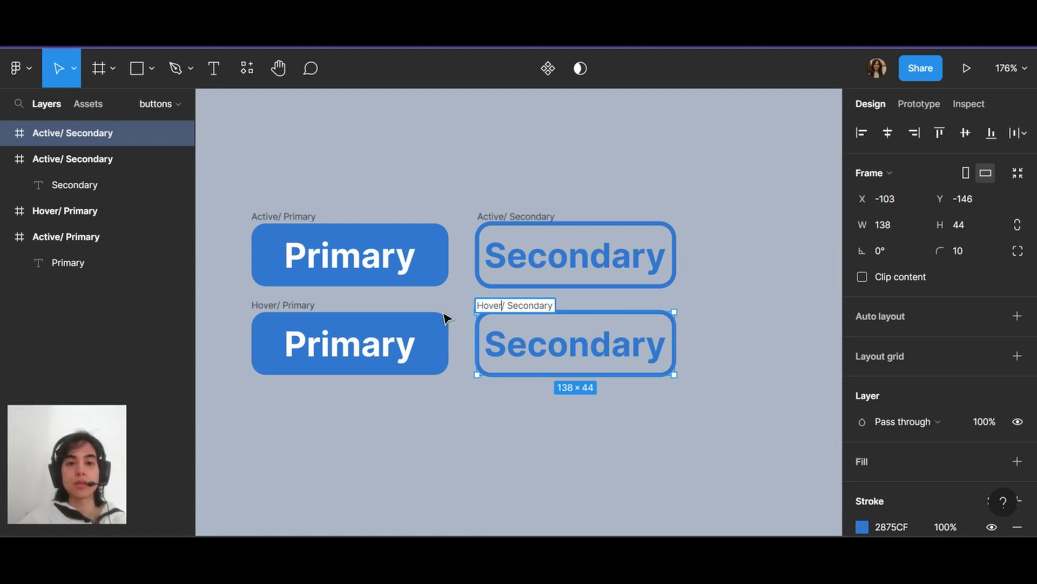
{"action": "left_click", "coordinate": [412, 352]}
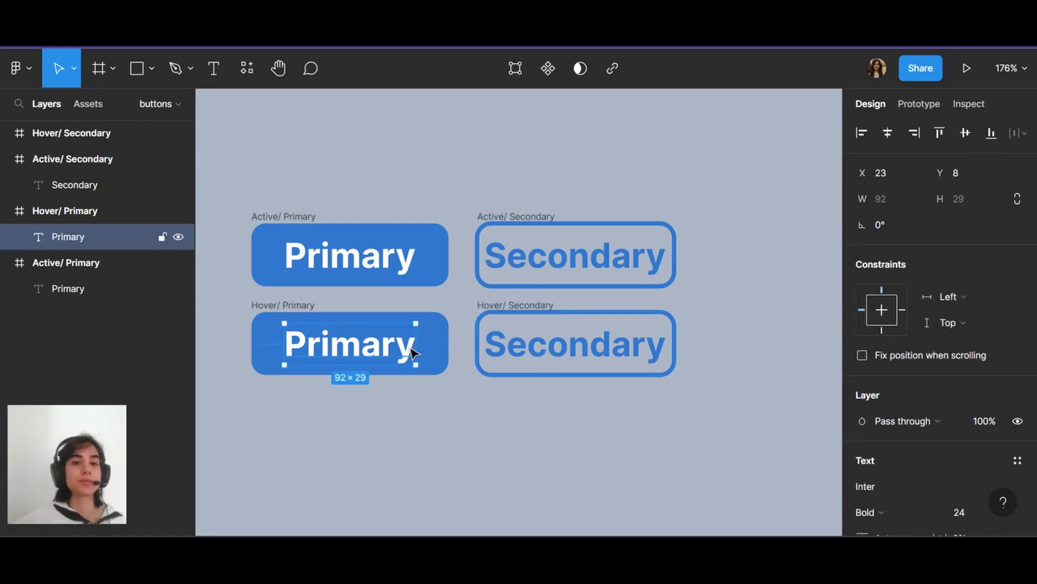
{"action": "left_click", "coordinate": [439, 352]}
{"action": "left_click", "coordinate": [314, 310]}
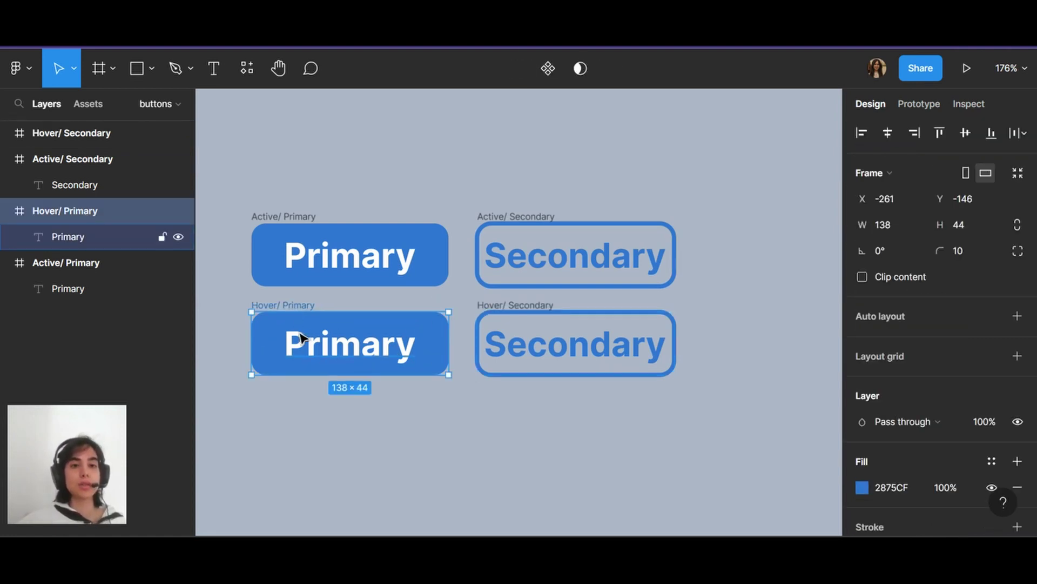
Darken the Hover/ Primary button's fill to 0B4D99
{"action": "key", "text": "Escape"}
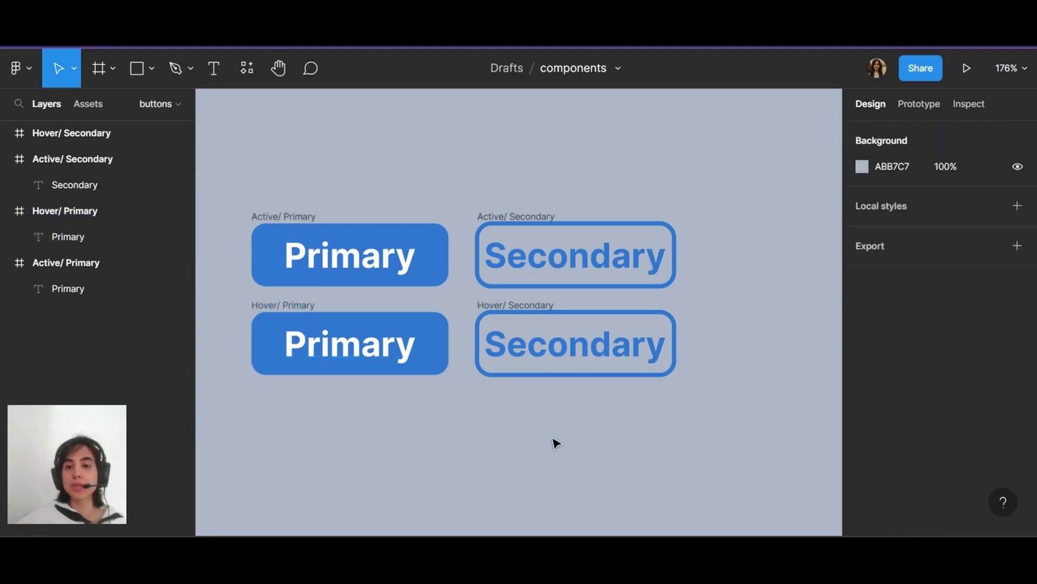
{"action": "left_click", "coordinate": [278, 312]}
{"action": "scroll", "coordinate": [954, 428], "scroll_direction": "down", "scroll_amount": 4}
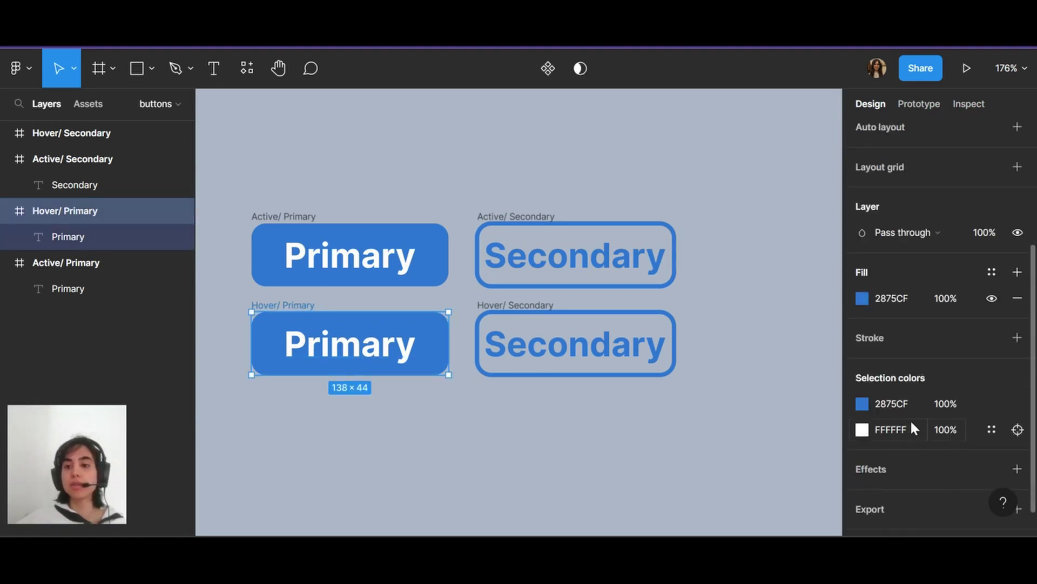
{"action": "left_click", "coordinate": [863, 298]}
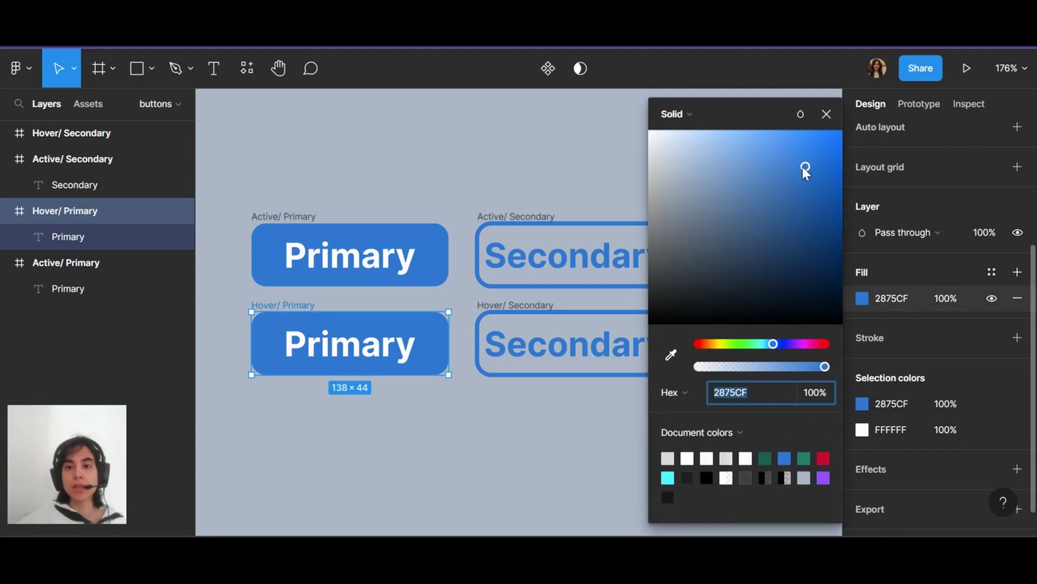
{"action": "left_click_drag", "start_coordinate": [803, 168], "coordinate": [830, 219]}
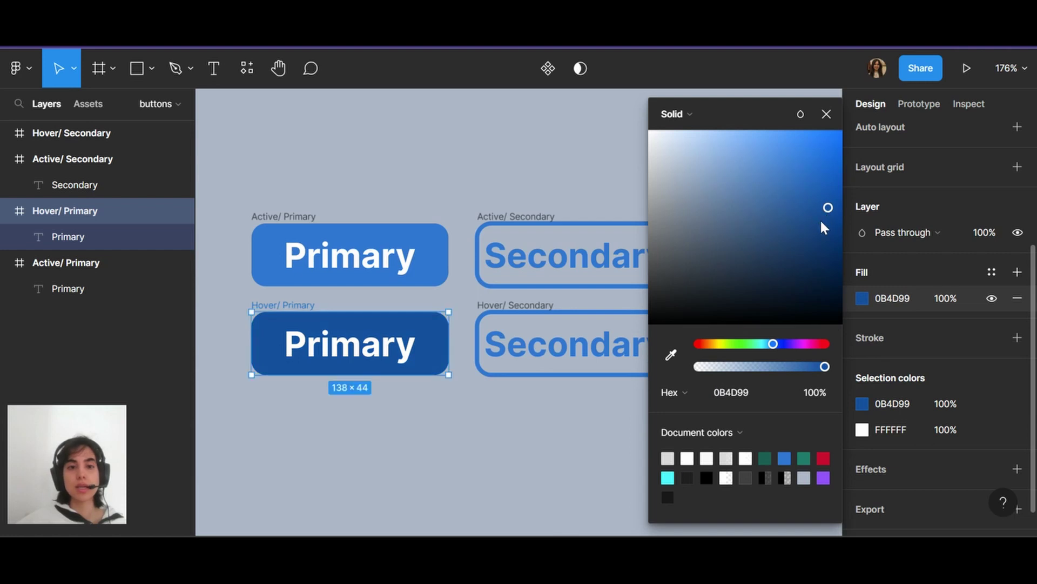
{"action": "left_click", "coordinate": [825, 115]}
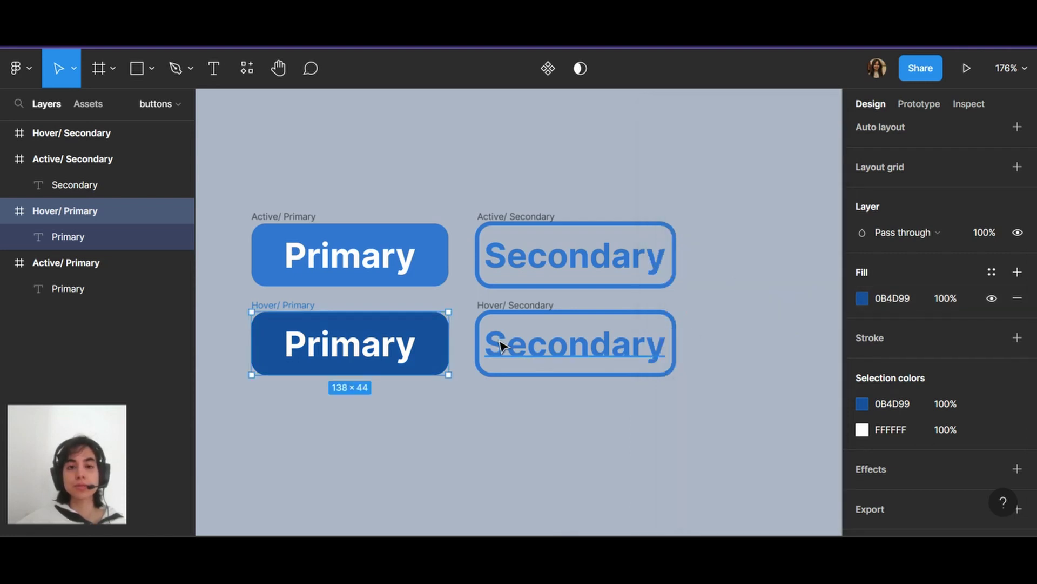
Apply the dark blue 0B4D99 to the Hover/ Secondary label text
{"action": "left_click", "coordinate": [501, 307]}
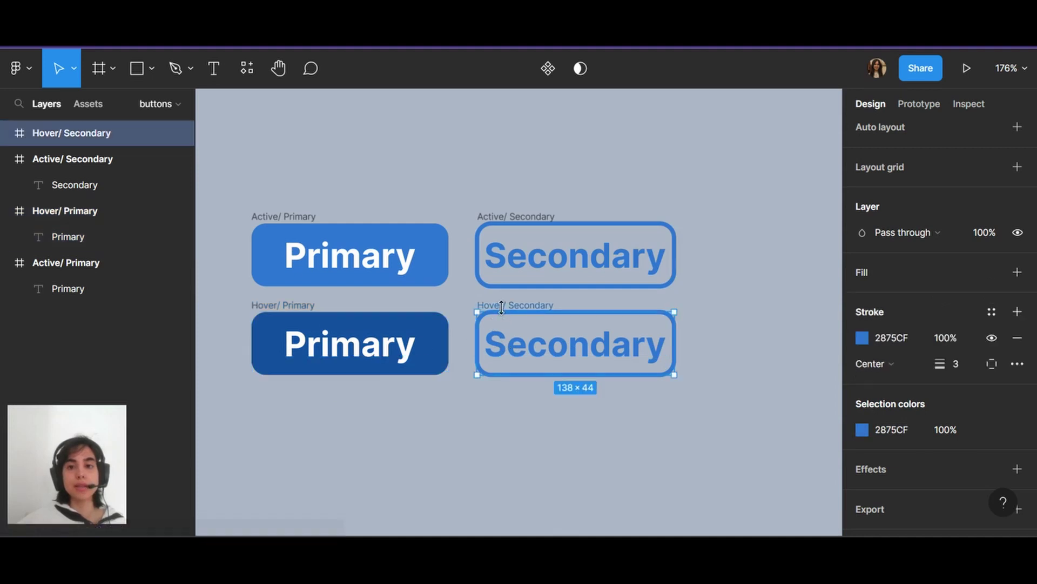
{"action": "key", "text": "Return"}
{"action": "left_click", "coordinate": [862, 356]}
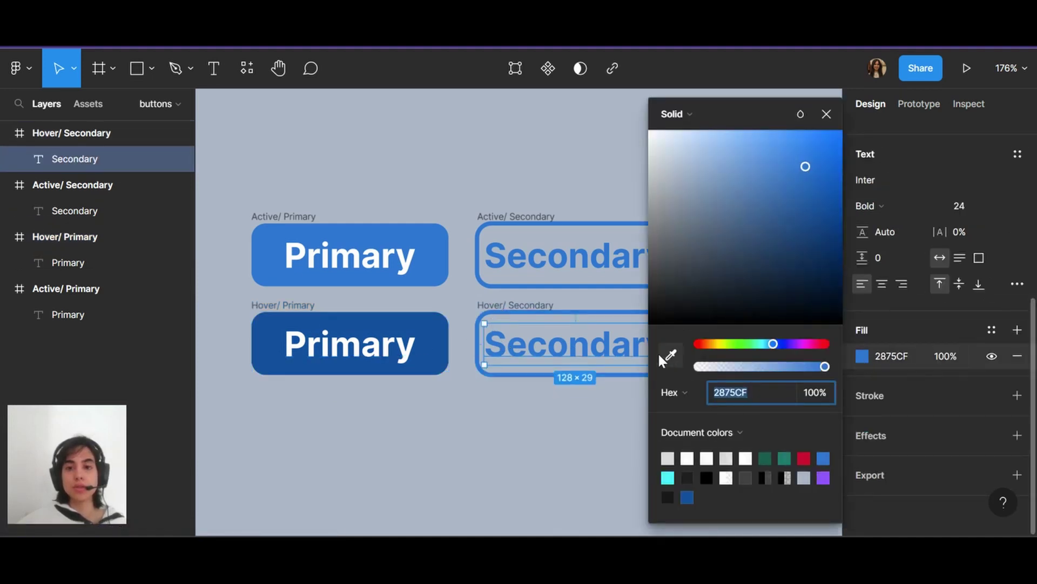
{"action": "left_click", "coordinate": [670, 355]}
{"action": "left_click", "coordinate": [432, 341]}
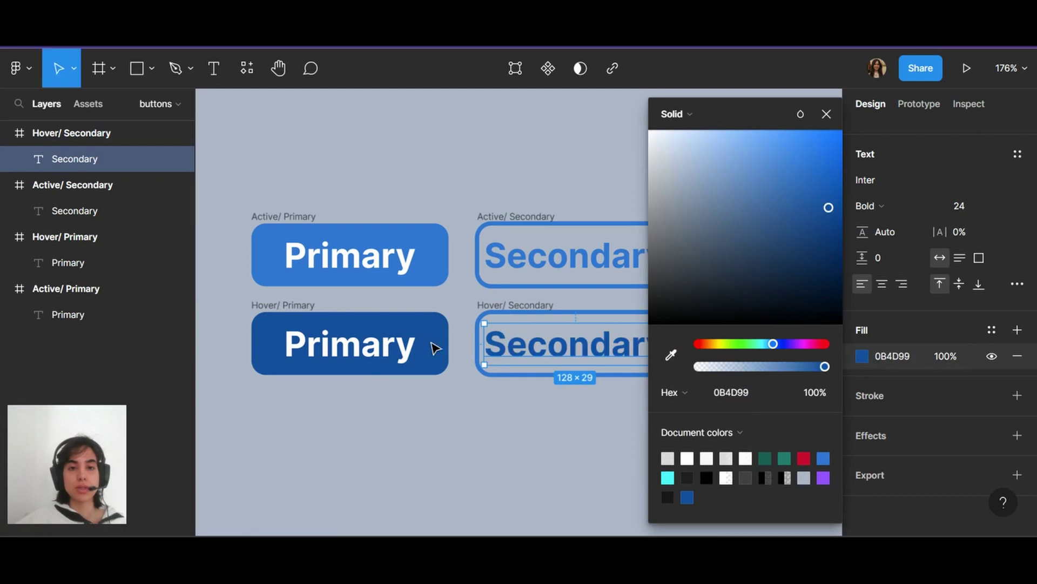
{"action": "key", "text": "Escape"}
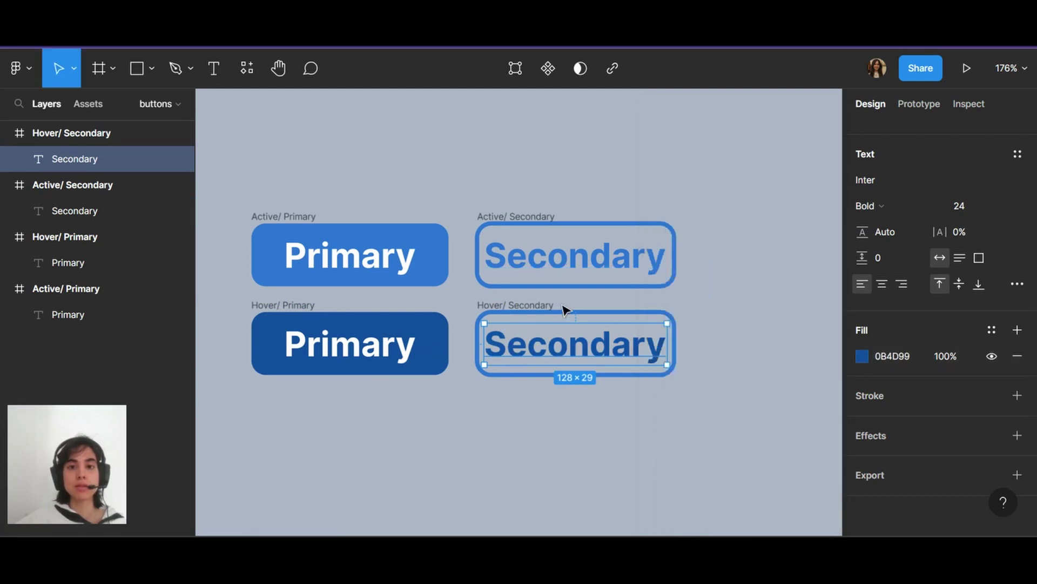
Apply the same 0B4D99 blue to the Hover/ Secondary outline
{"action": "left_click", "coordinate": [559, 308]}
{"action": "left_click", "coordinate": [862, 278]}
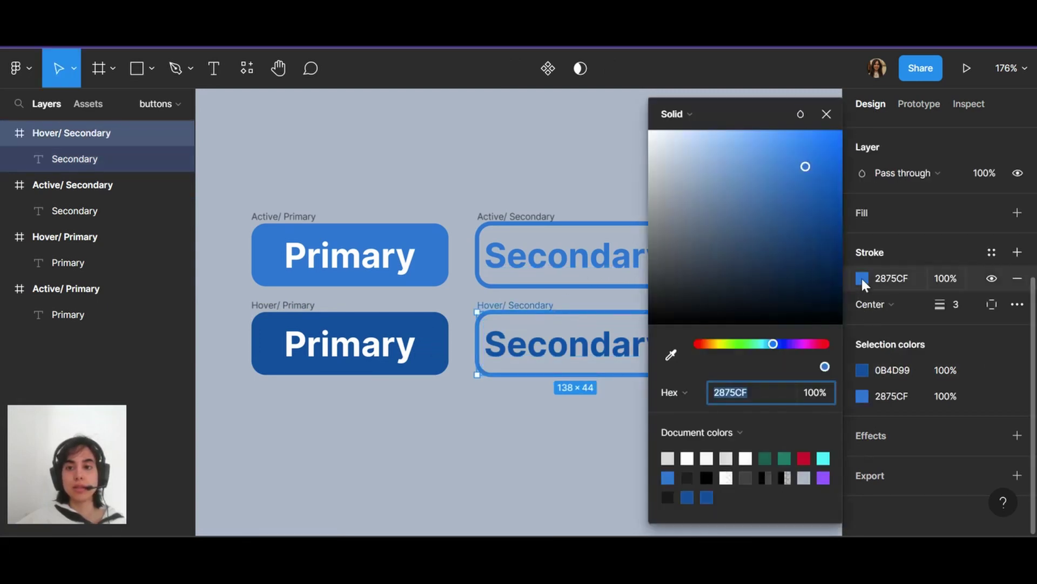
{"action": "left_click", "coordinate": [670, 356]}
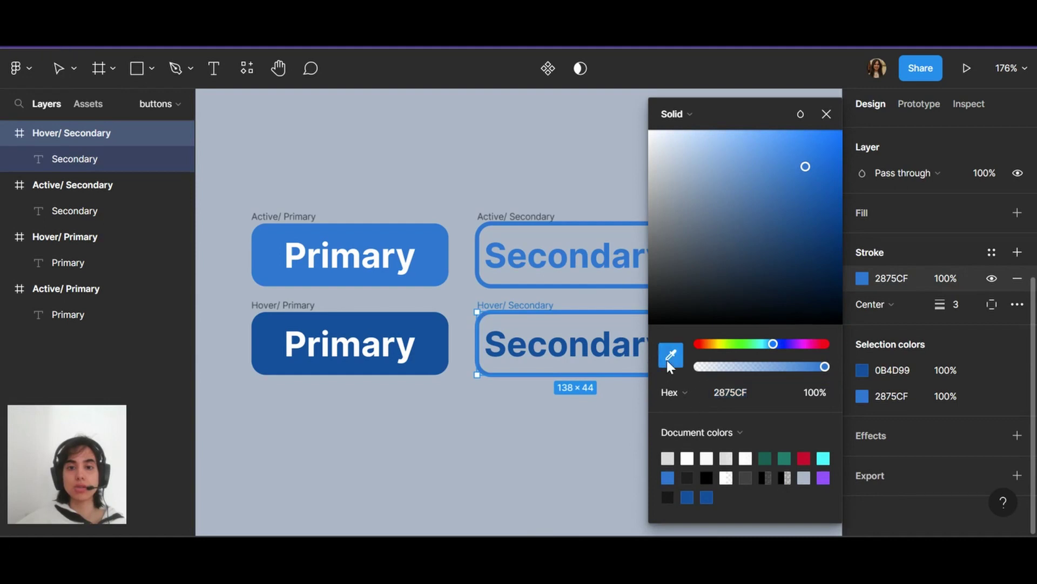
{"action": "left_click", "coordinate": [440, 339]}
{"action": "left_click", "coordinate": [827, 114]}
{"action": "left_click", "coordinate": [713, 380]}
Duplicate the Primary button into a third row named 'Press/ Primary'
{"action": "scroll", "coordinate": [564, 400], "scroll_direction": "down", "scroll_amount": 2}
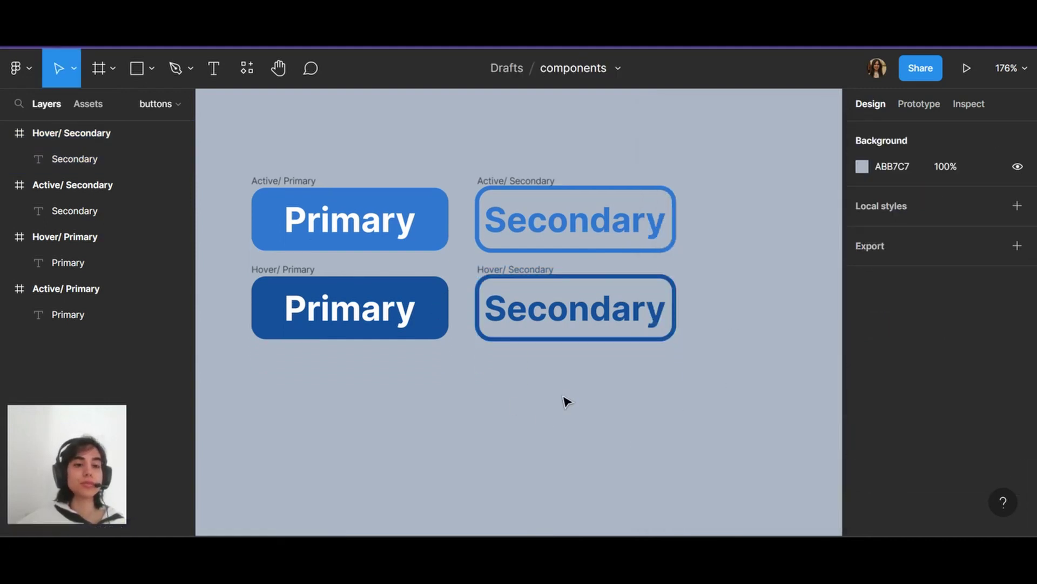
{"action": "left_click", "coordinate": [303, 204]}
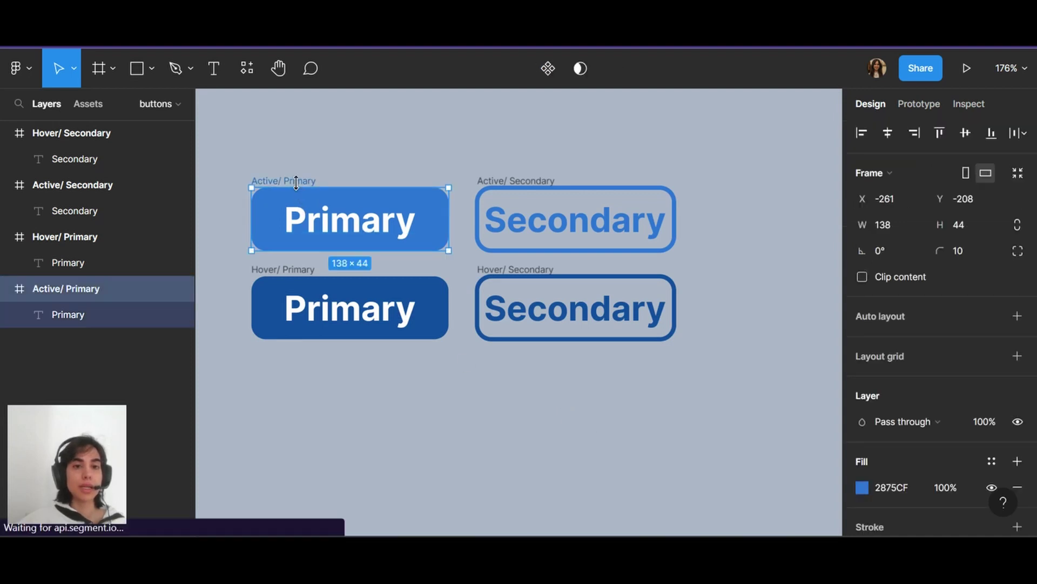
{"action": "left_click_drag", "start_coordinate": [302, 203], "coordinate": [301, 378]}
{"action": "left_click", "coordinate": [274, 362]}
{"action": "double_click", "coordinate": [274, 358]}
{"action": "left_click", "coordinate": [278, 358]}
{"action": "left_click_drag", "start_coordinate": [278, 358], "coordinate": [231, 369]}
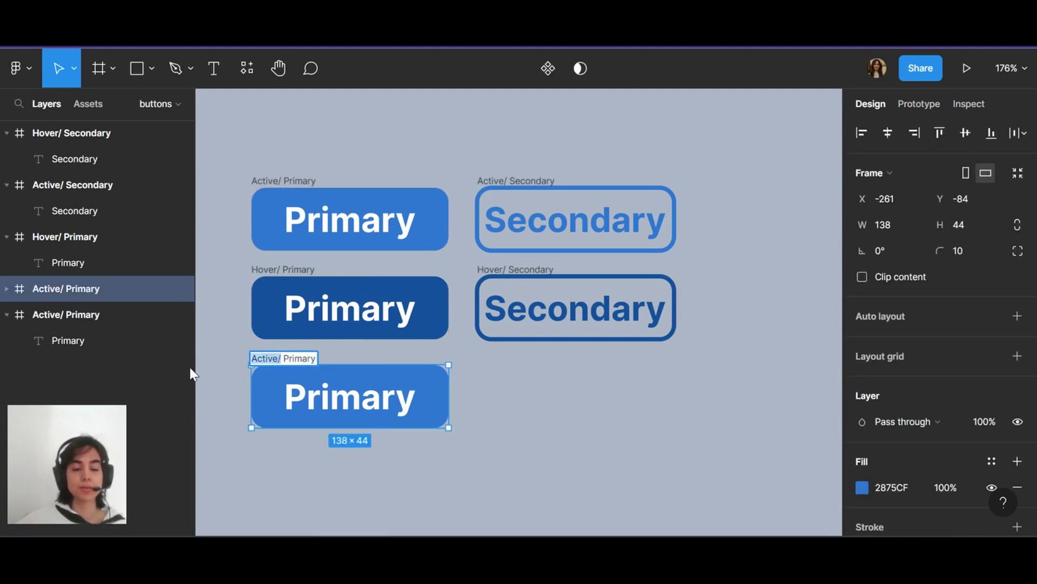
{"action": "type", "text": "Press"}
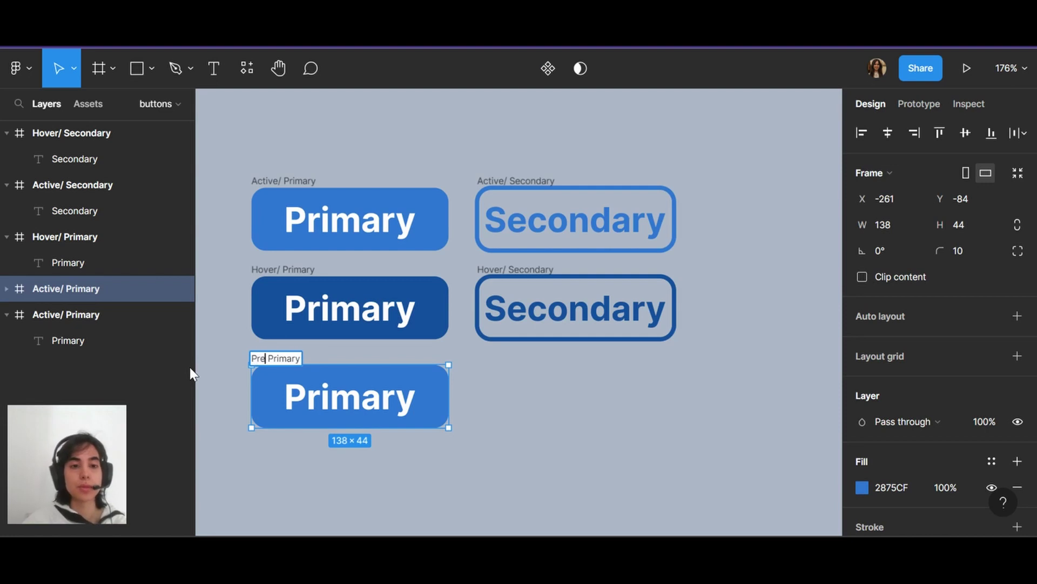
{"action": "type", "text": "/"}
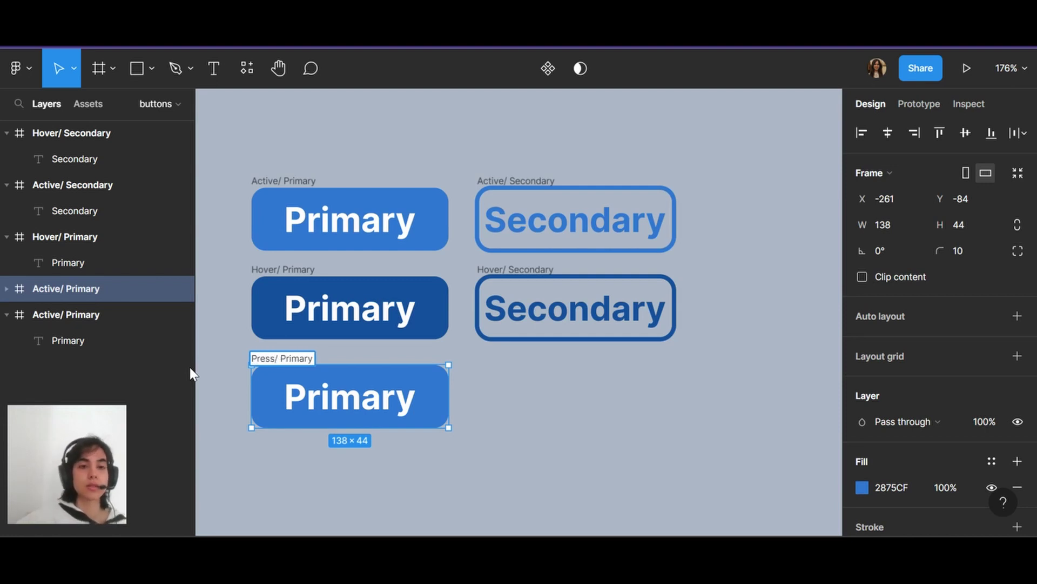
{"action": "left_click", "coordinate": [549, 436]}
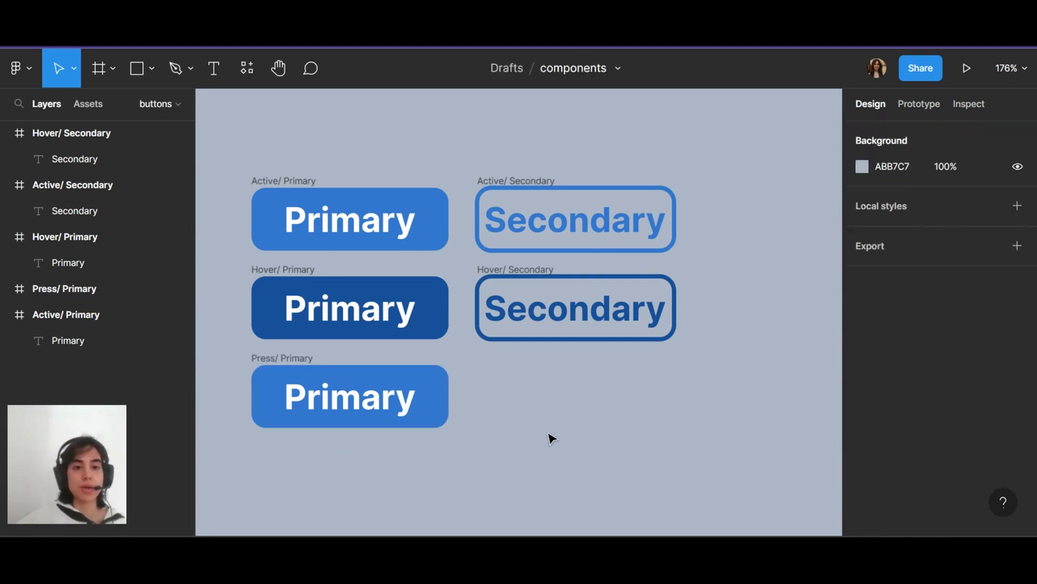
Duplicate the Secondary button into the third row and remove 'Active' from its name
{"action": "left_click", "coordinate": [541, 186]}
{"action": "left_click_drag", "start_coordinate": [540, 186], "coordinate": [541, 364]}
{"action": "double_click", "coordinate": [498, 359]}
{"action": "left_click", "coordinate": [504, 358]}
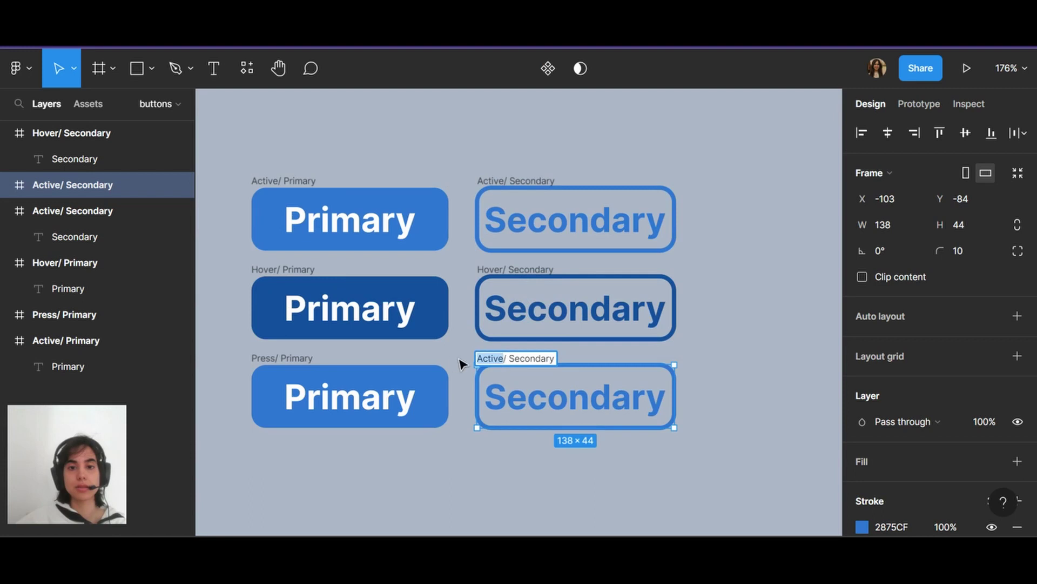
{"action": "key", "text": "alt+BackSpace"}
Finish naming the press/ Secondary frame, then add a drop shadow to Press/ Primary
{"action": "type", "text": "press"}
{"action": "left_click", "coordinate": [467, 475]}
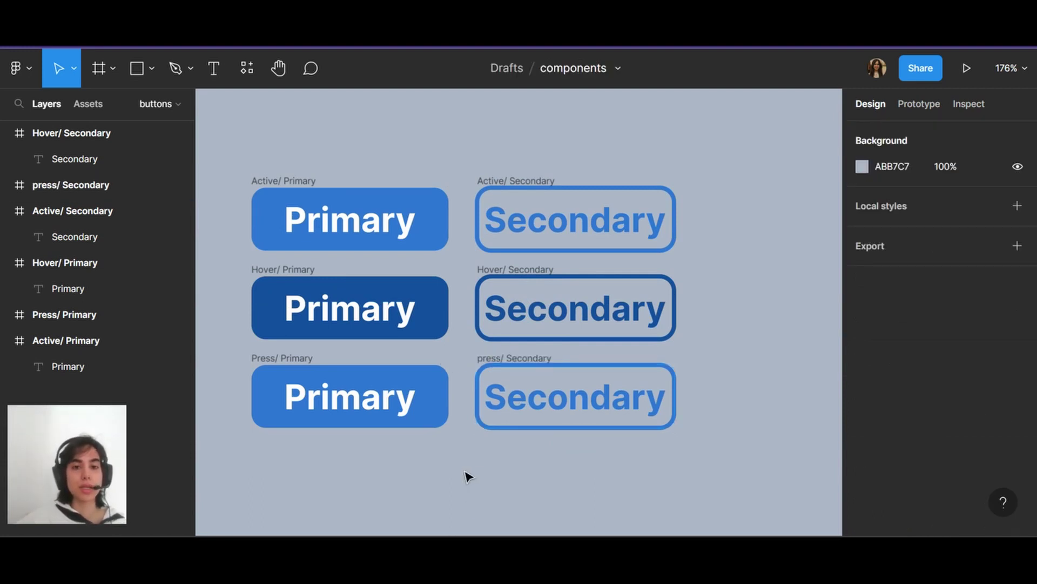
{"action": "left_click", "coordinate": [282, 358]}
{"action": "left_click", "coordinate": [1016, 435]}
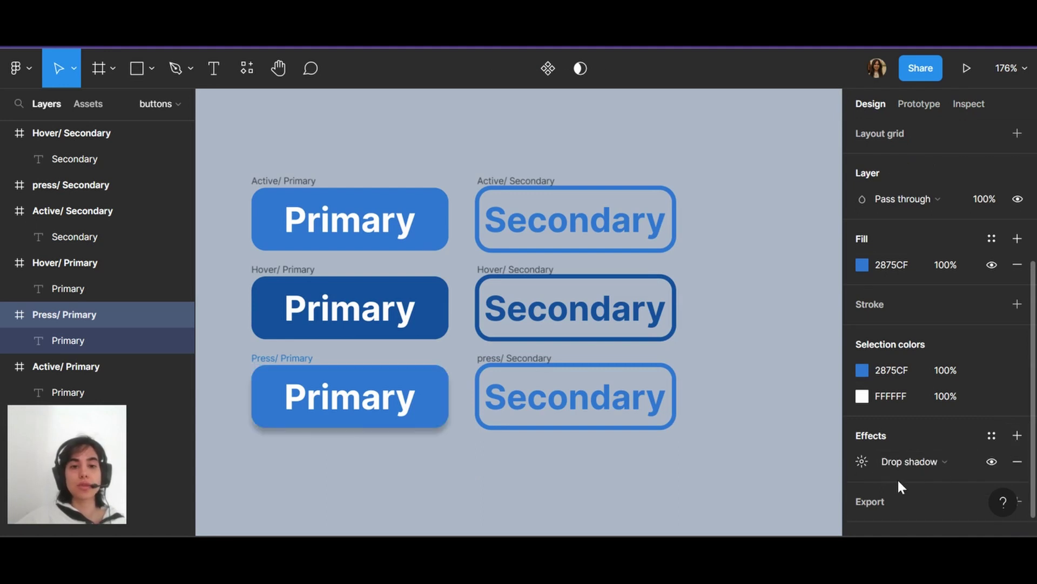
{"action": "left_click", "coordinate": [862, 462]}
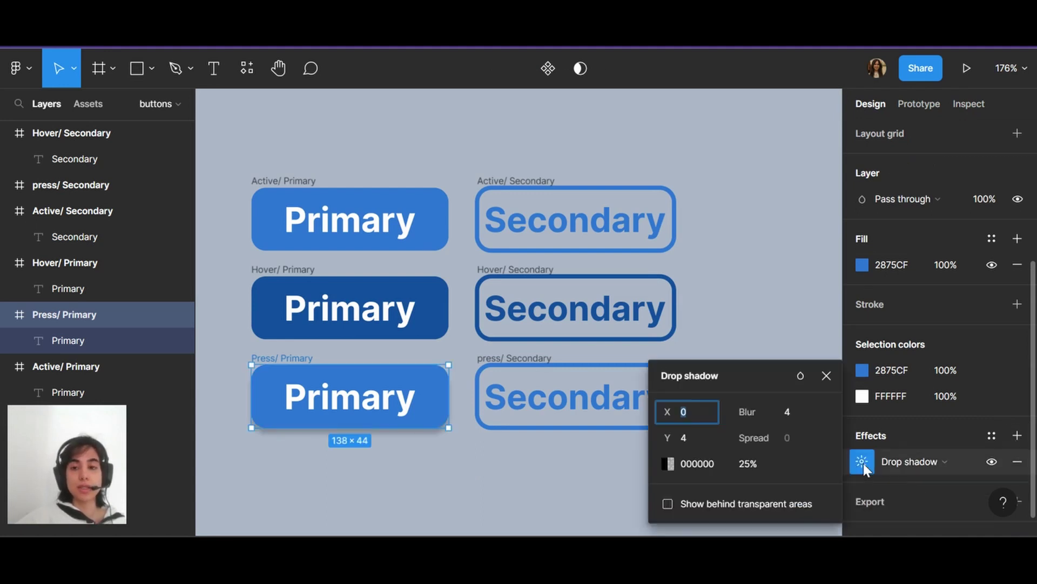
Set the Press/ Primary drop shadow to X 3, Y 3 and blur 10
{"action": "left_click", "coordinate": [664, 412]}
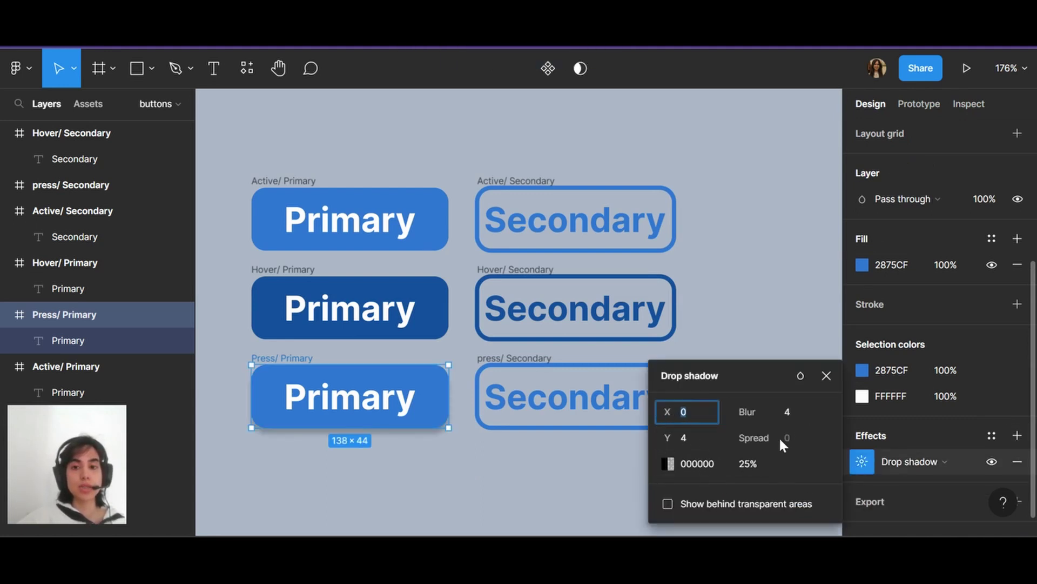
{"action": "type", "text": "3"}
{"action": "left_click", "coordinate": [693, 432]}
{"action": "type", "text": "3"}
{"action": "key", "text": "Return"}
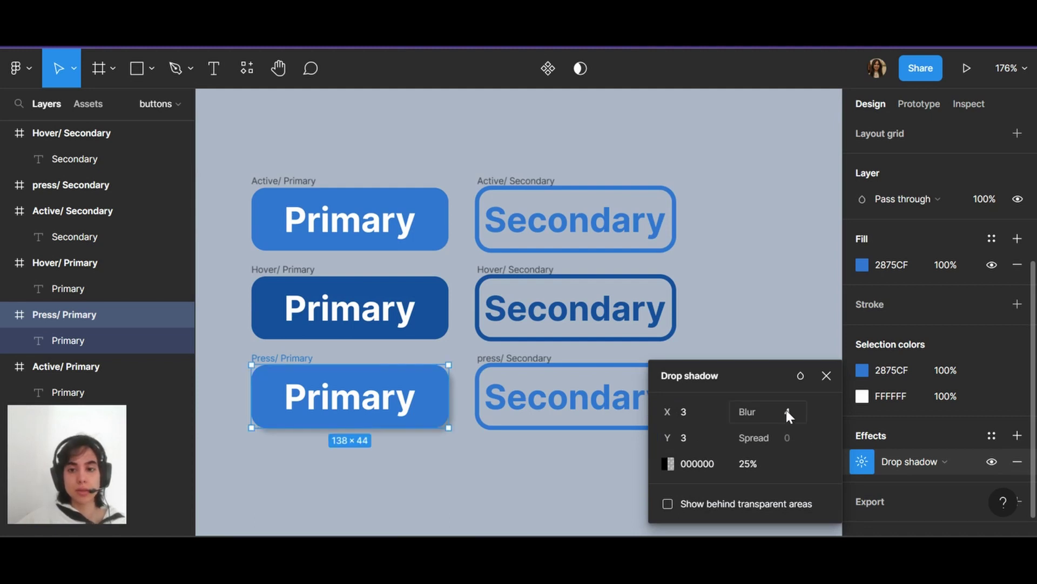
{"action": "left_click_drag", "start_coordinate": [741, 420], "coordinate": [788, 408]}
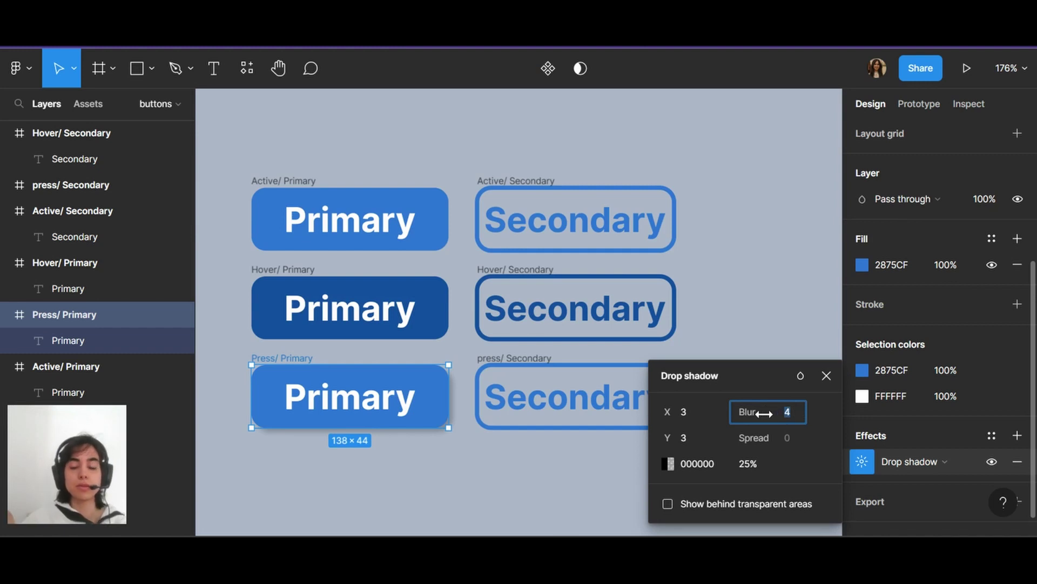
{"action": "type", "text": "10"}
{"action": "key", "text": "Return"}
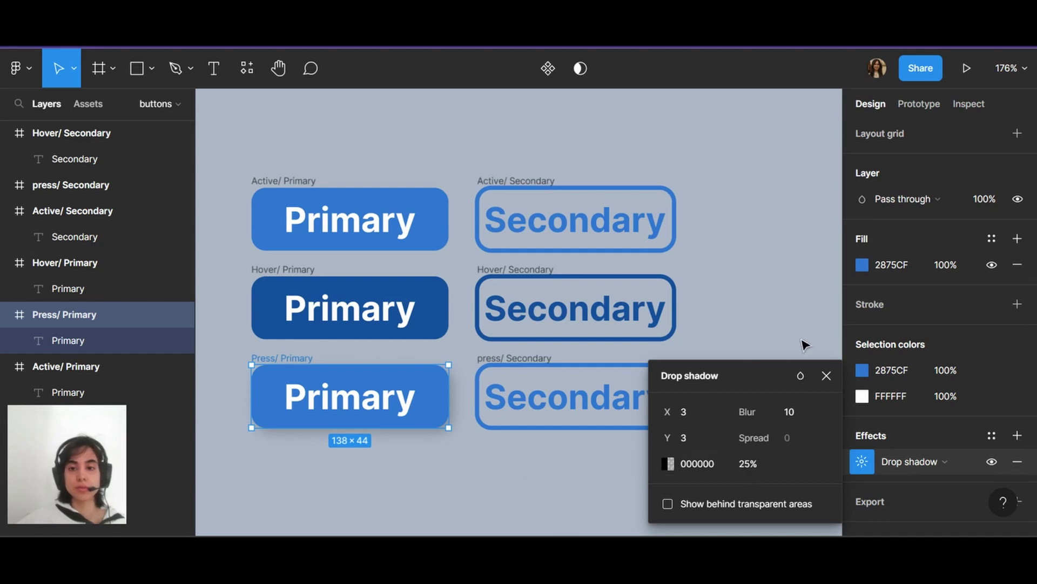
Add a drop shadow effect to the press/ Secondary button
{"action": "left_click", "coordinate": [825, 375]}
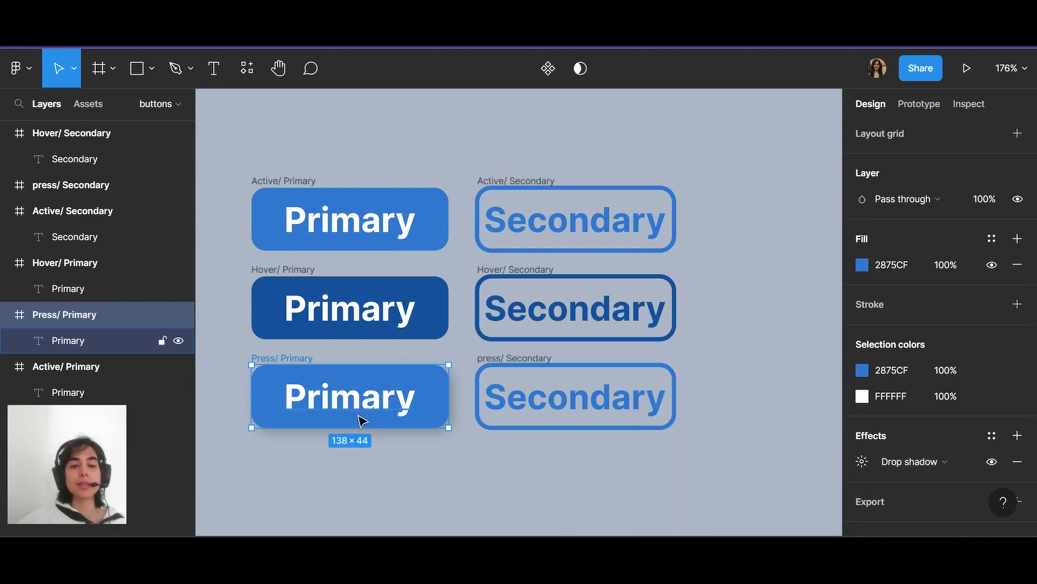
{"action": "left_click", "coordinate": [71, 185]}
{"action": "left_click", "coordinate": [1017, 435]}
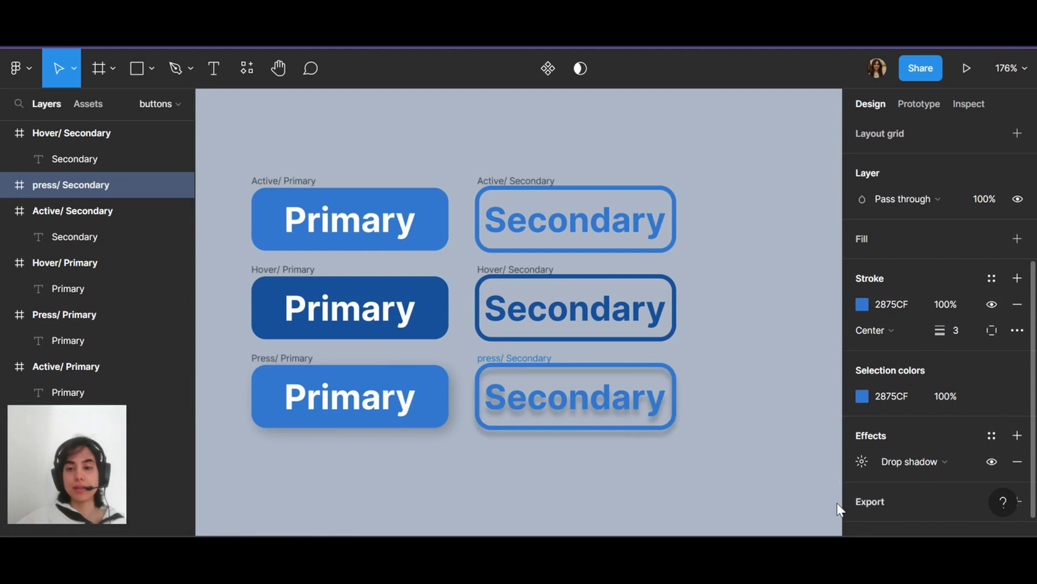
{"action": "left_click", "coordinate": [868, 470]}
Set the shadow to X 3, Y 3 and blur 10, then close the settings and deselect
{"action": "type", "text": "3"}
{"action": "left_click", "coordinate": [692, 436]}
{"action": "type", "text": "3"}
{"action": "left_click", "coordinate": [798, 411]}
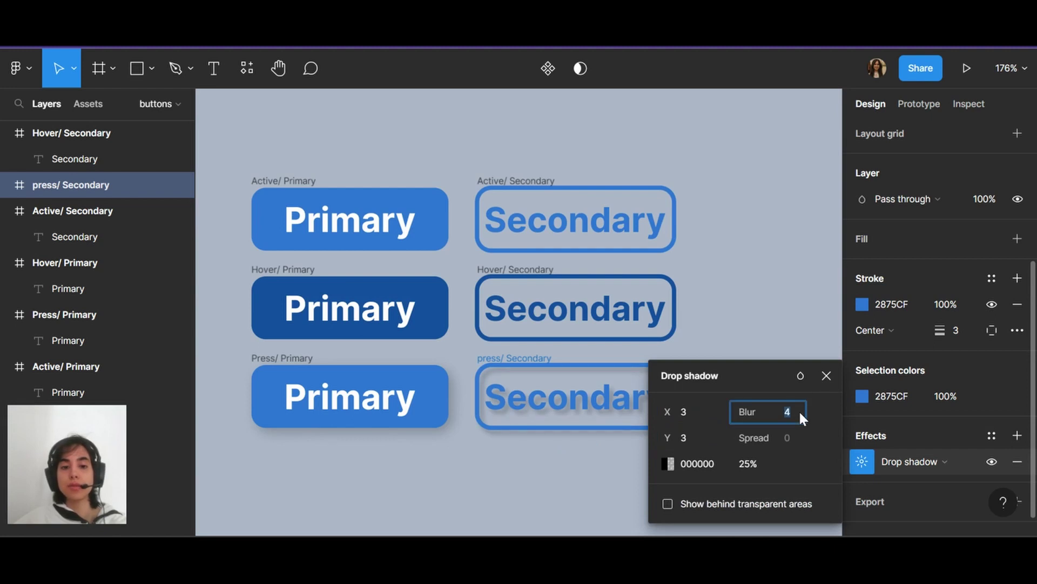
{"action": "key", "text": "Return"}
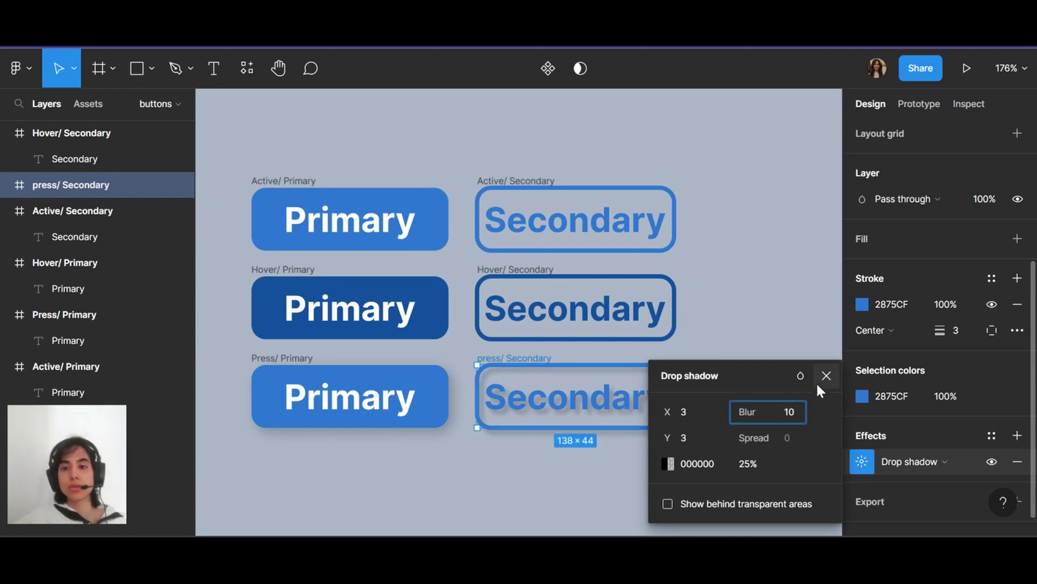
{"action": "left_click_drag", "start_coordinate": [773, 374], "coordinate": [865, 290]}
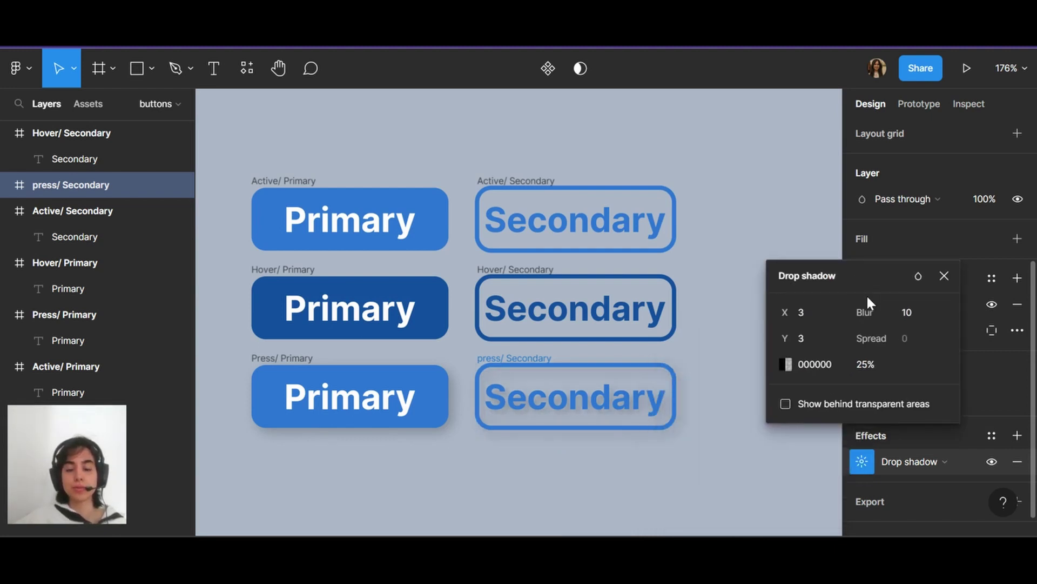
{"action": "left_click", "coordinate": [944, 275]}
{"action": "left_click", "coordinate": [522, 496]}
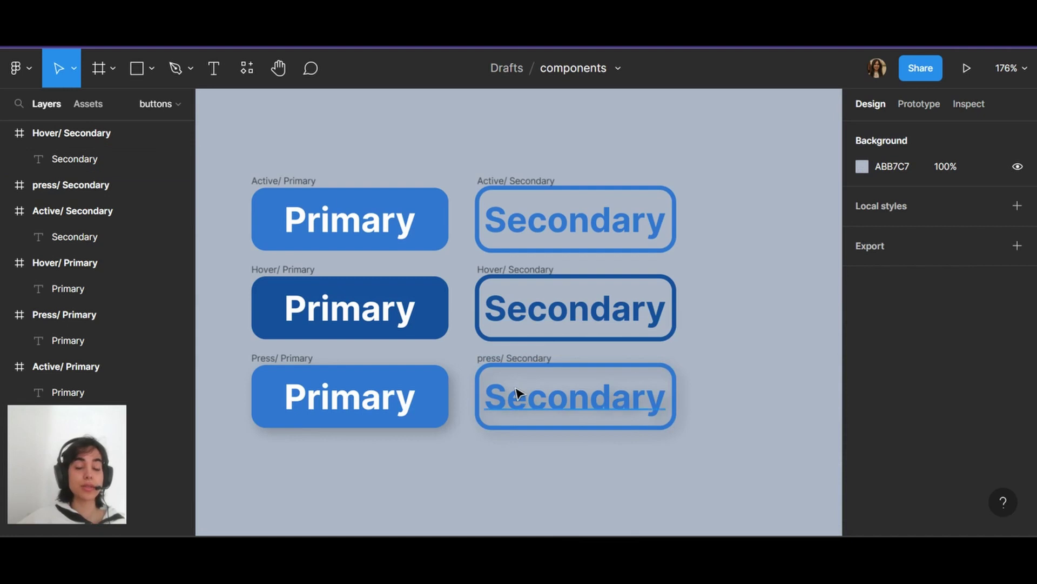
{"action": "scroll", "coordinate": [517, 392], "scroll_direction": "down", "scroll_amount": 1}
{"action": "scroll", "coordinate": [518, 392], "scroll_direction": "down", "scroll_amount": 2}
Alt-drag copies of Active/ Primary and Active/ Secondary into a new bottom row
{"action": "scroll", "coordinate": [342, 299], "scroll_direction": "up", "scroll_amount": 2}
{"action": "left_click", "coordinate": [281, 168]}
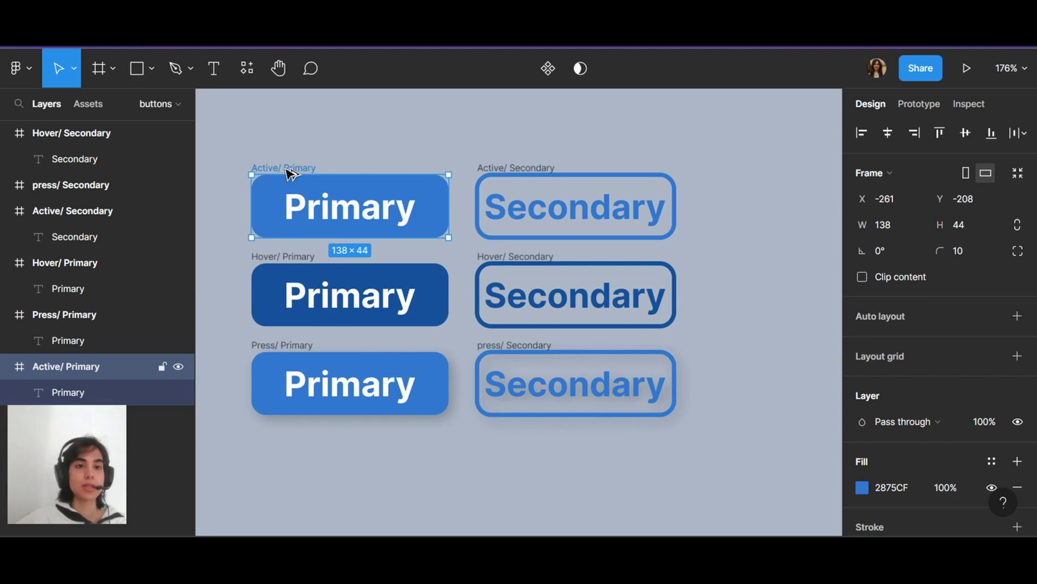
{"action": "left_click_drag", "start_coordinate": [290, 174], "coordinate": [288, 436]}
{"action": "left_click", "coordinate": [531, 171]}
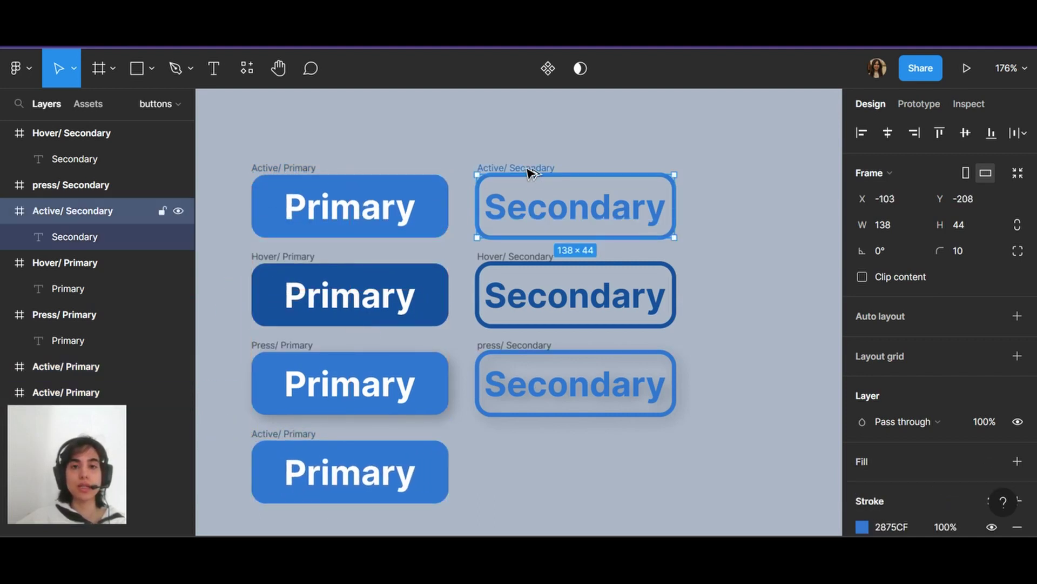
{"action": "left_click_drag", "start_coordinate": [529, 171], "coordinate": [505, 432]}
{"action": "key", "text": "ctrl+z"}
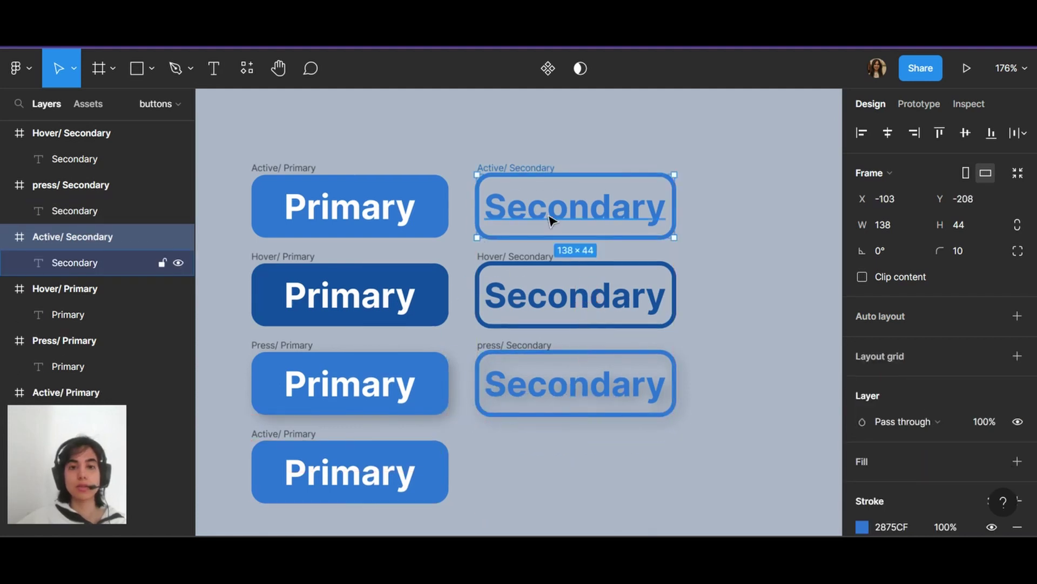
{"action": "left_click_drag", "start_coordinate": [518, 169], "coordinate": [519, 434]}
{"action": "scroll", "coordinate": [240, 478], "scroll_direction": "down", "scroll_amount": 1}
{"action": "scroll", "coordinate": [241, 478], "scroll_direction": "down", "scroll_amount": 1}
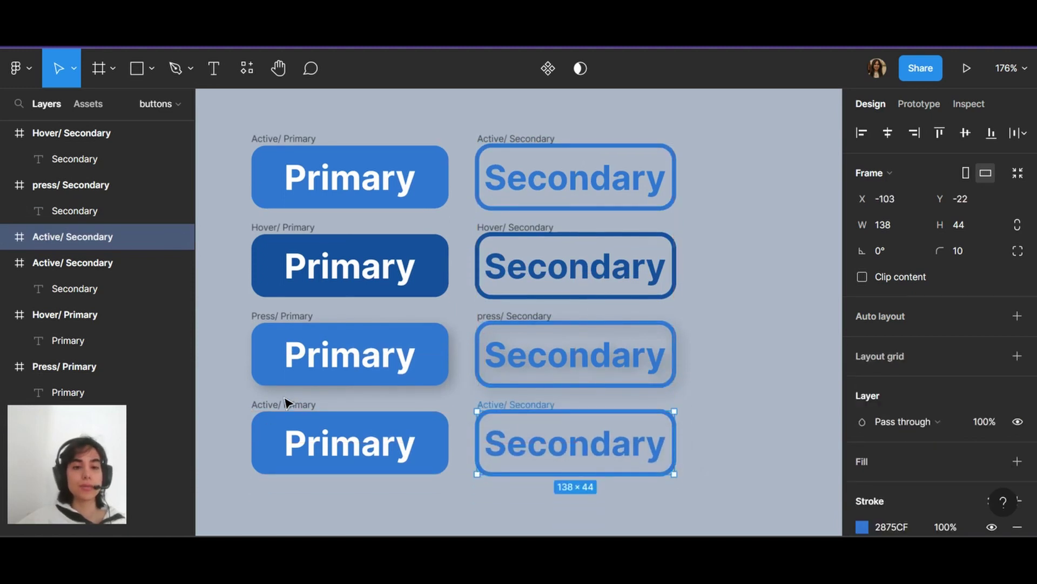
Rename the bottom Primary copy to Disabled/ Primary
{"action": "left_click", "coordinate": [275, 405]}
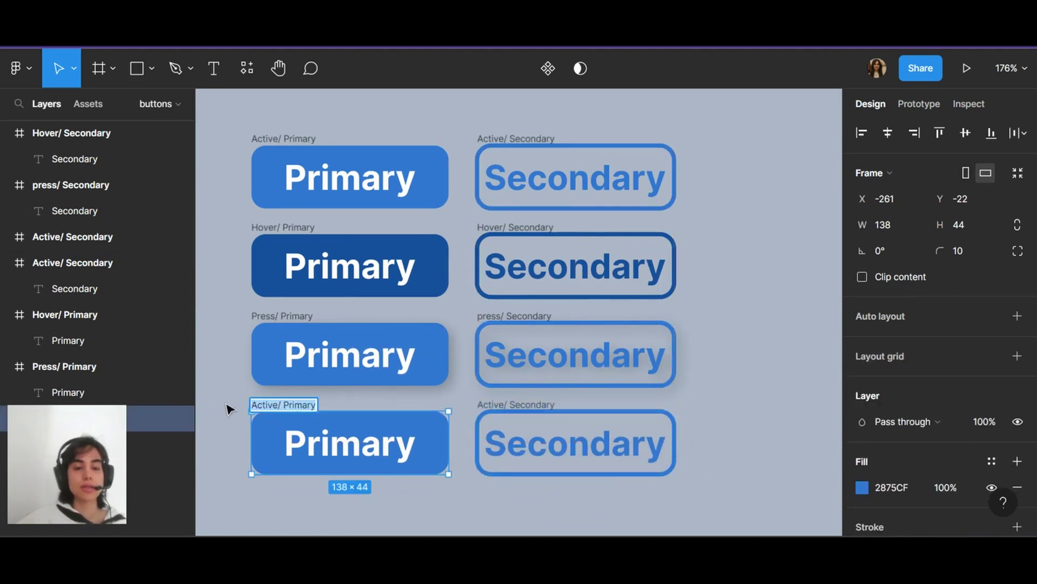
{"action": "left_click", "coordinate": [272, 405]}
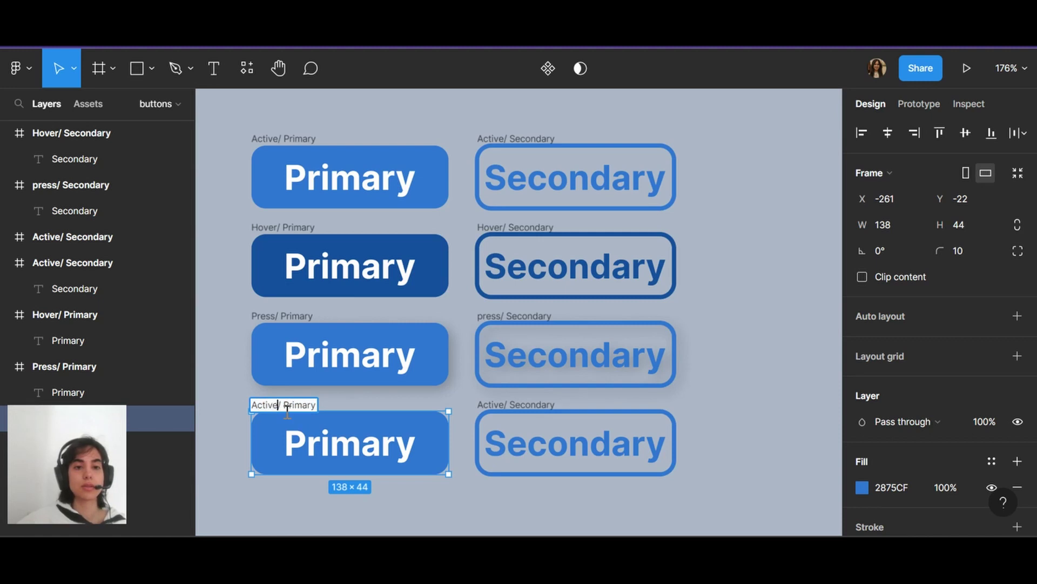
{"action": "key", "text": "BackSpace"}
{"action": "key", "text": "BackSpace"}
{"action": "key", "text": "BackSpace"}
{"action": "key", "text": "BackSpace"}
{"action": "key", "text": "BackSpace"}
{"action": "key", "text": "BackSpace"}
{"action": "type", "text": "Disa"}
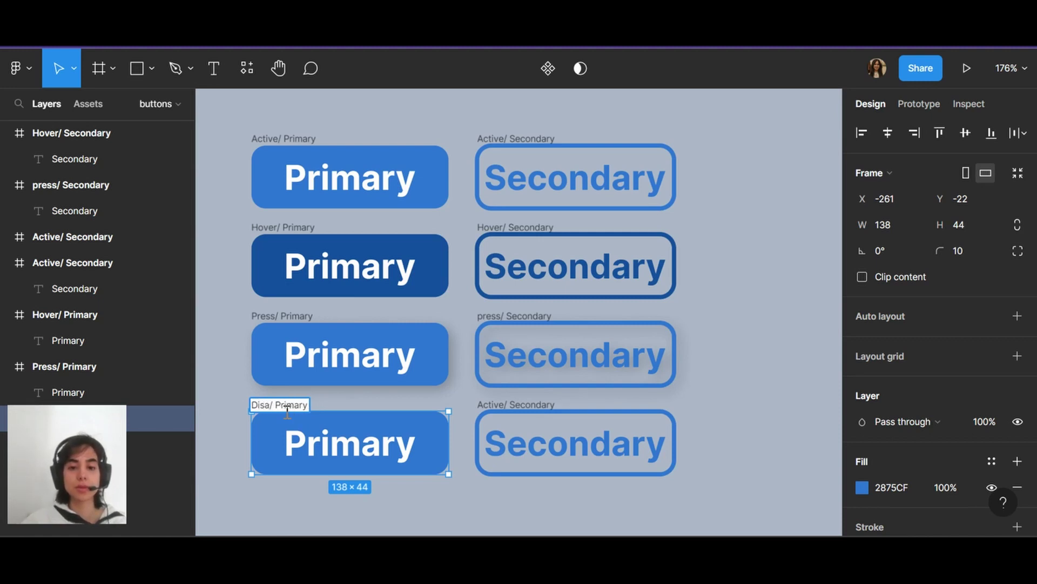
{"action": "type", "text": "led"}
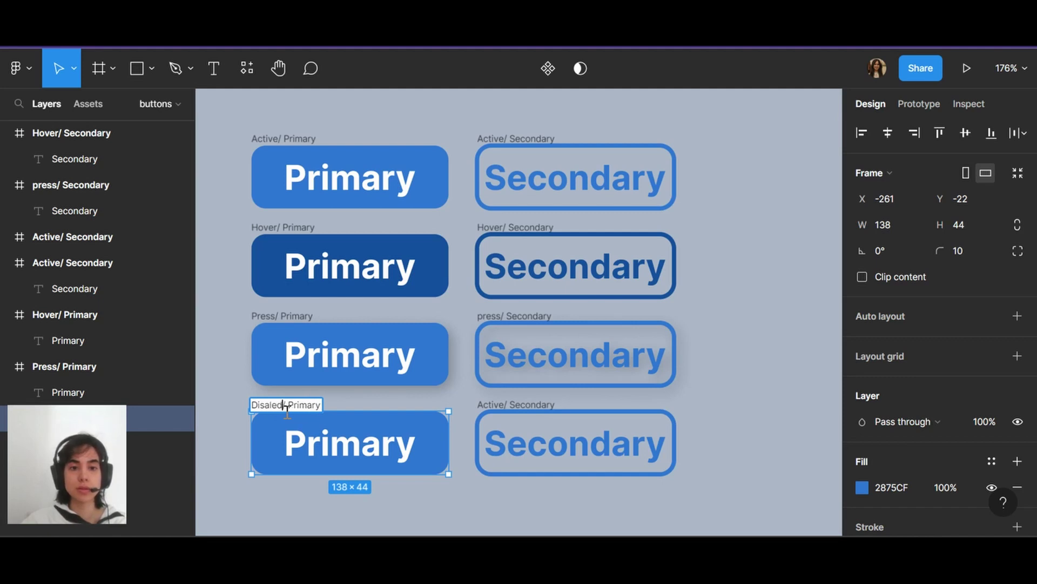
{"action": "key", "text": "BackSpace"}
{"action": "key", "text": "BackSpace"}
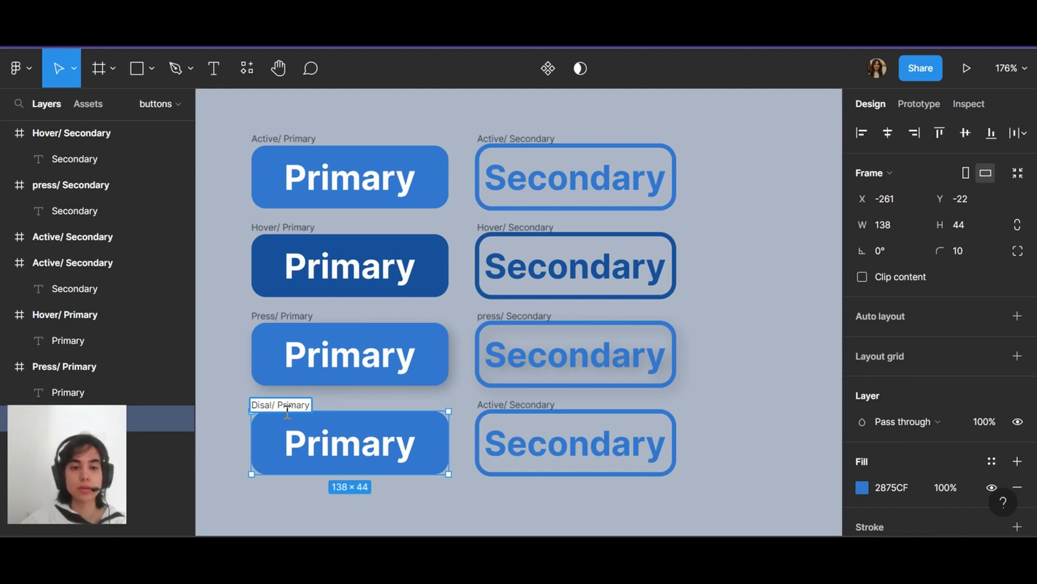
{"action": "type", "text": "bled"}
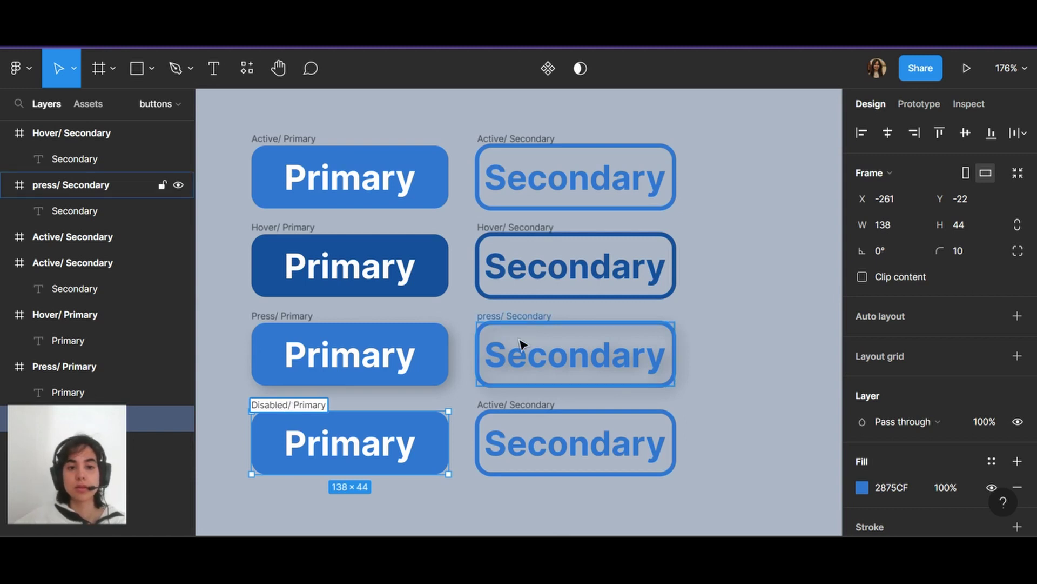
Rename the bottom Secondary copy to Disabled/ Secondary
{"action": "left_click", "coordinate": [496, 407]}
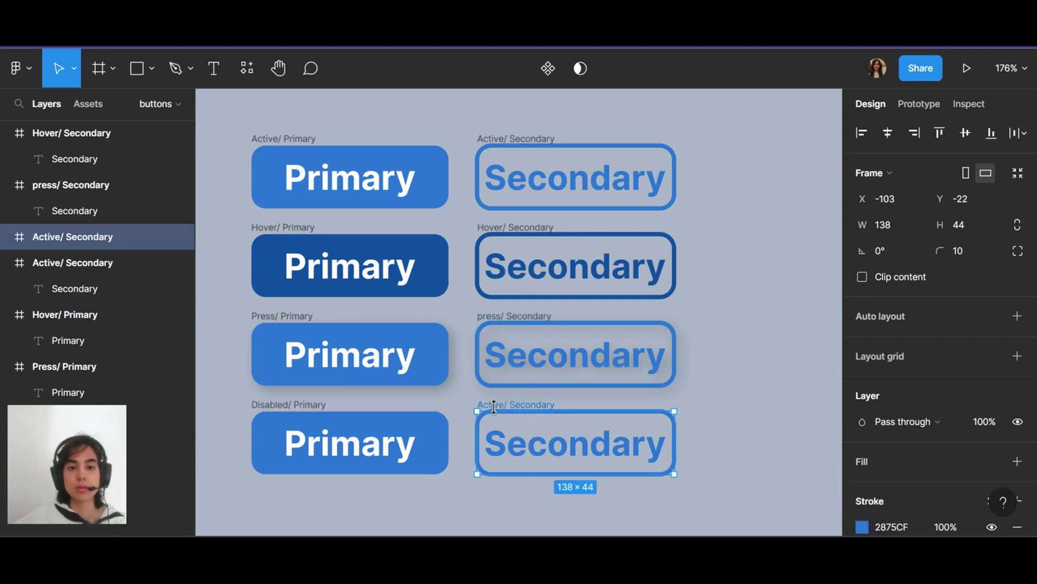
{"action": "double_click", "coordinate": [500, 404]}
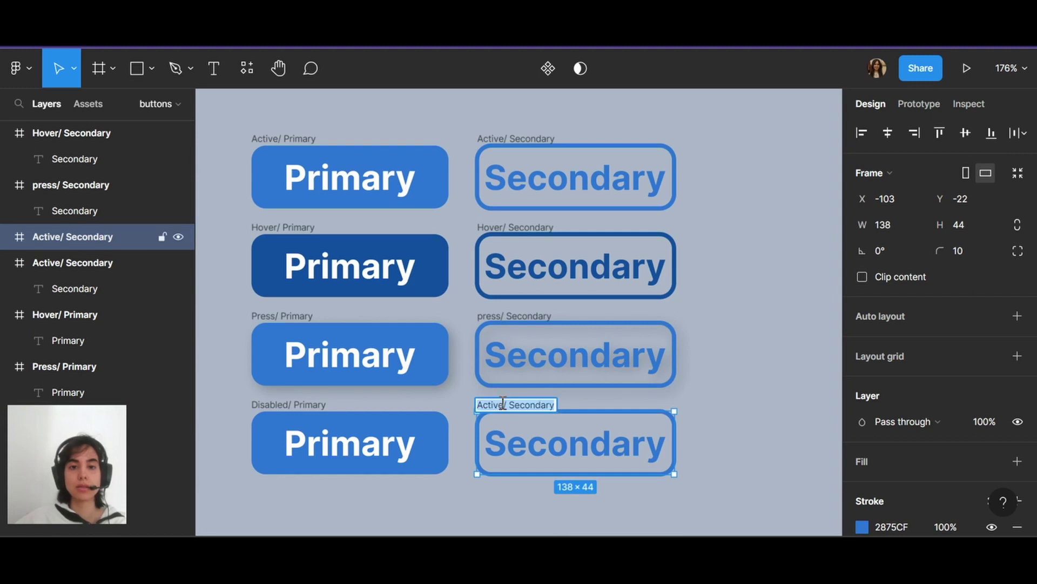
{"action": "left_click", "coordinate": [502, 404]}
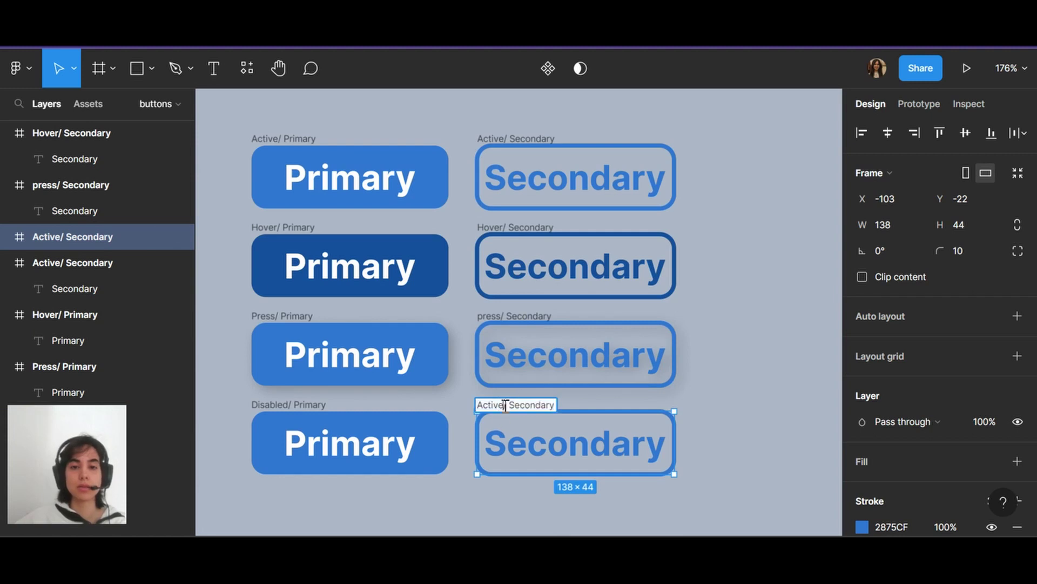
{"action": "key", "text": "BackSpace"}
{"action": "key", "text": "BackSpace"}
{"action": "key", "text": "BackSpace"}
{"action": "key", "text": "BackSpace"}
{"action": "key", "text": "BackSpace"}
{"action": "key", "text": "BackSpace"}
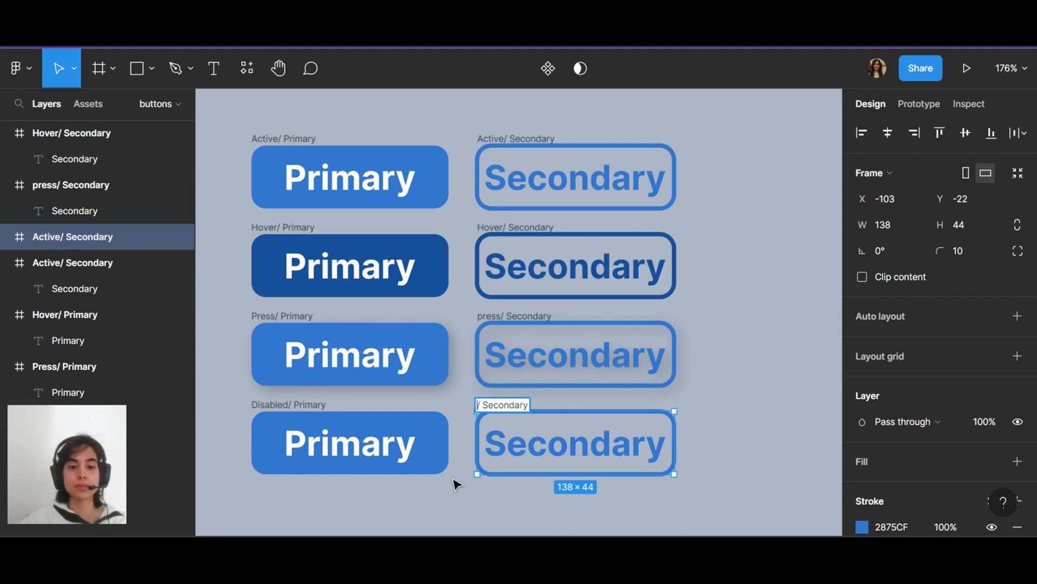
{"action": "type", "text": "Disabl"}
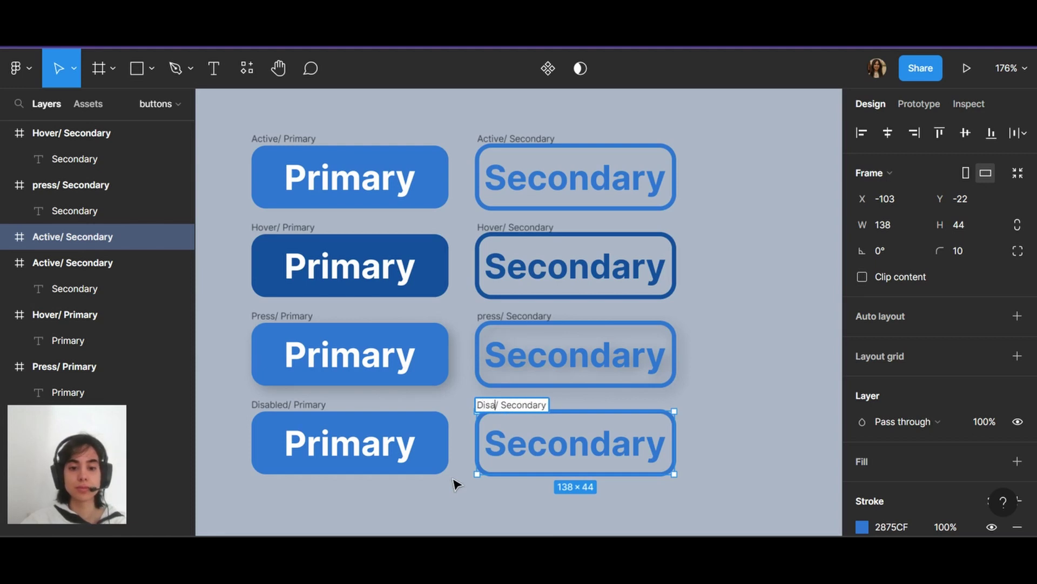
{"action": "type", "text": "ed"}
{"action": "left_click", "coordinate": [446, 472]}
{"action": "scroll", "coordinate": [454, 475], "scroll_direction": "down", "scroll_amount": 1}
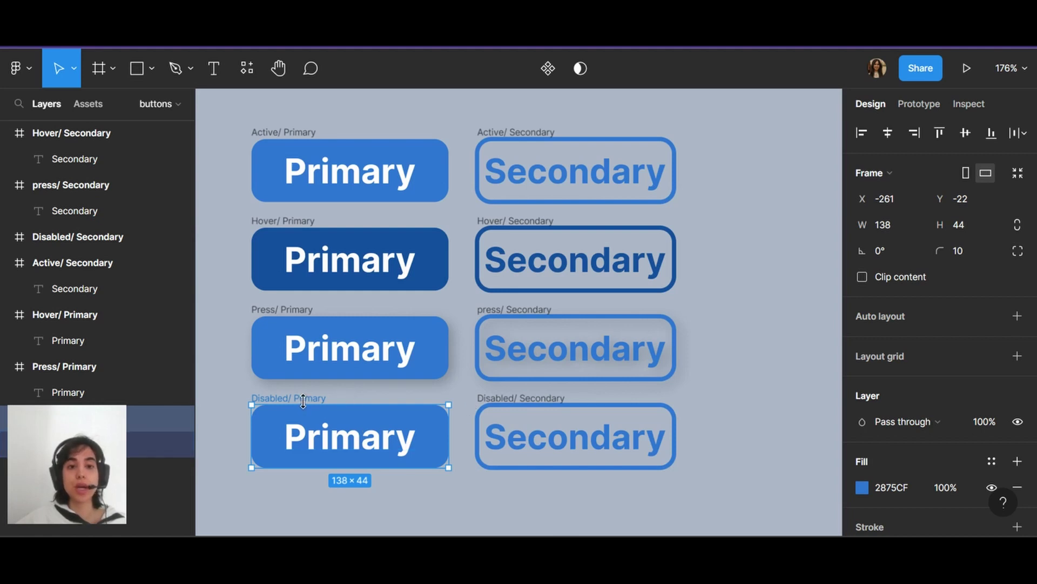
Set the Disabled/ Primary fill and its label's fill opacity to 40%
{"action": "scroll", "coordinate": [902, 327], "scroll_direction": "down", "scroll_amount": 5}
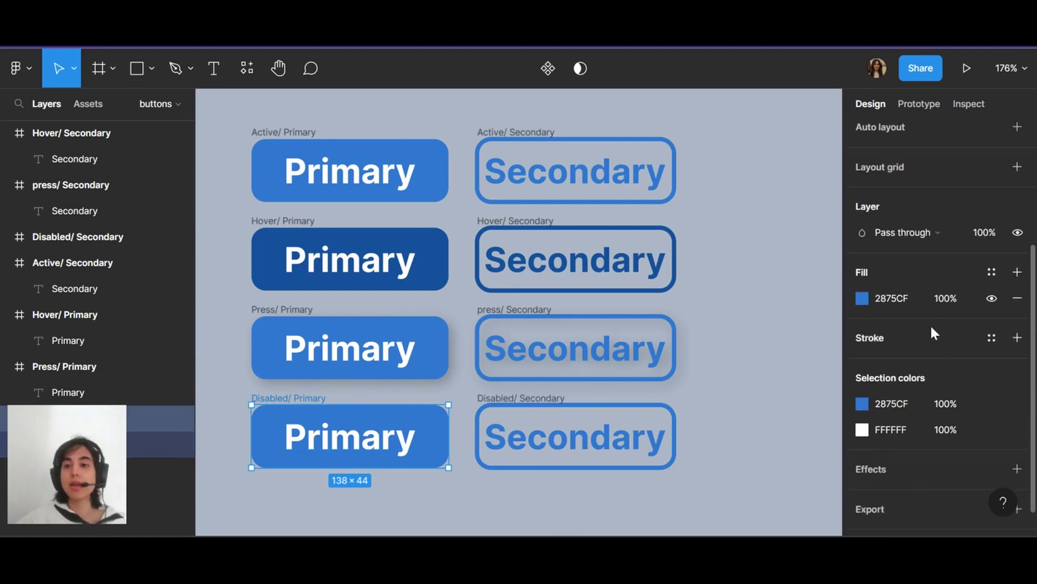
{"action": "left_click", "coordinate": [954, 302]}
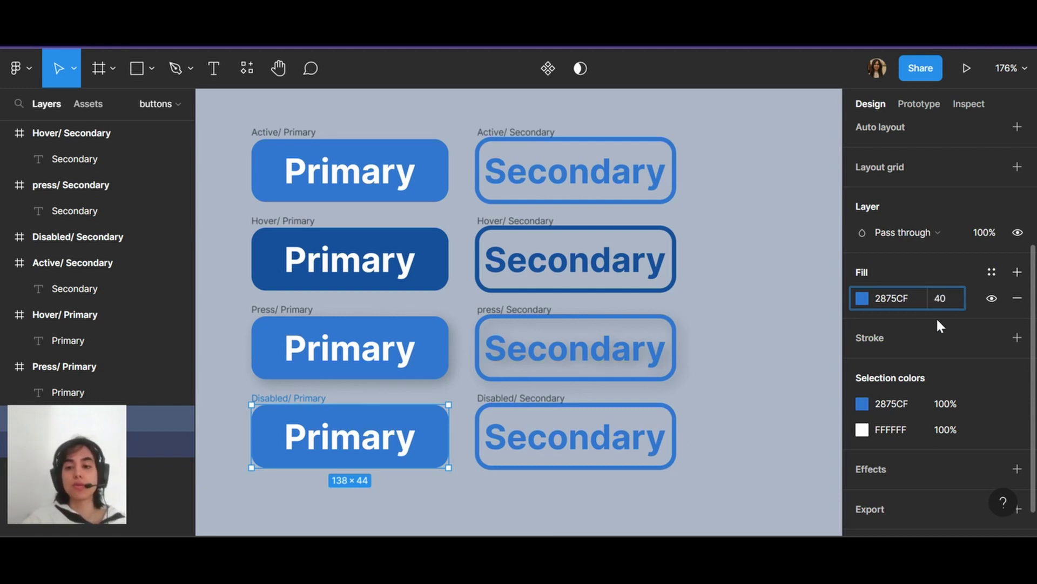
{"action": "key", "text": "Return"}
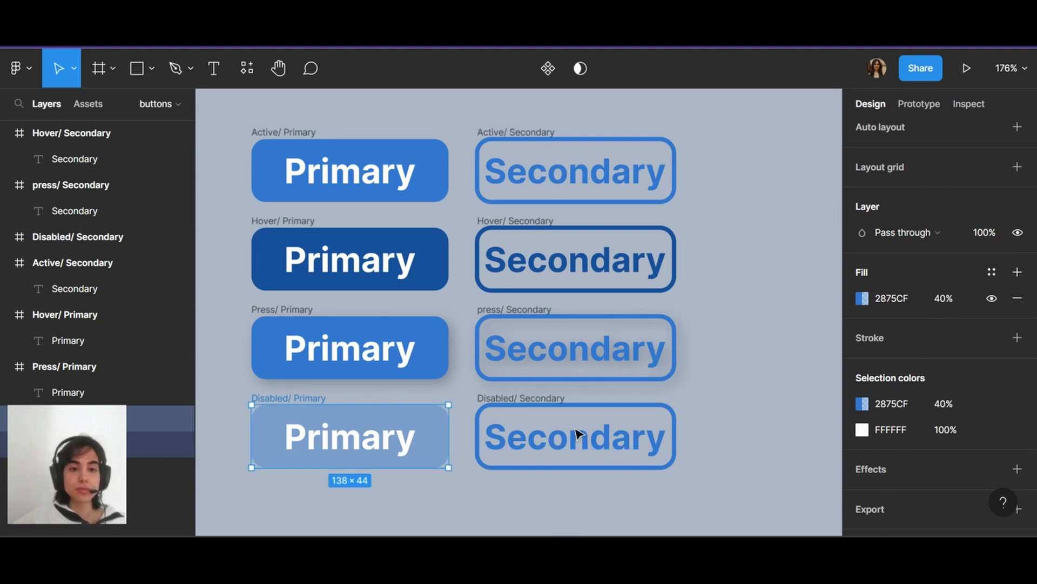
{"action": "left_click", "coordinate": [386, 451]}
{"action": "scroll", "coordinate": [916, 367], "scroll_direction": "down", "scroll_amount": 5}
{"action": "left_click", "coordinate": [945, 357]}
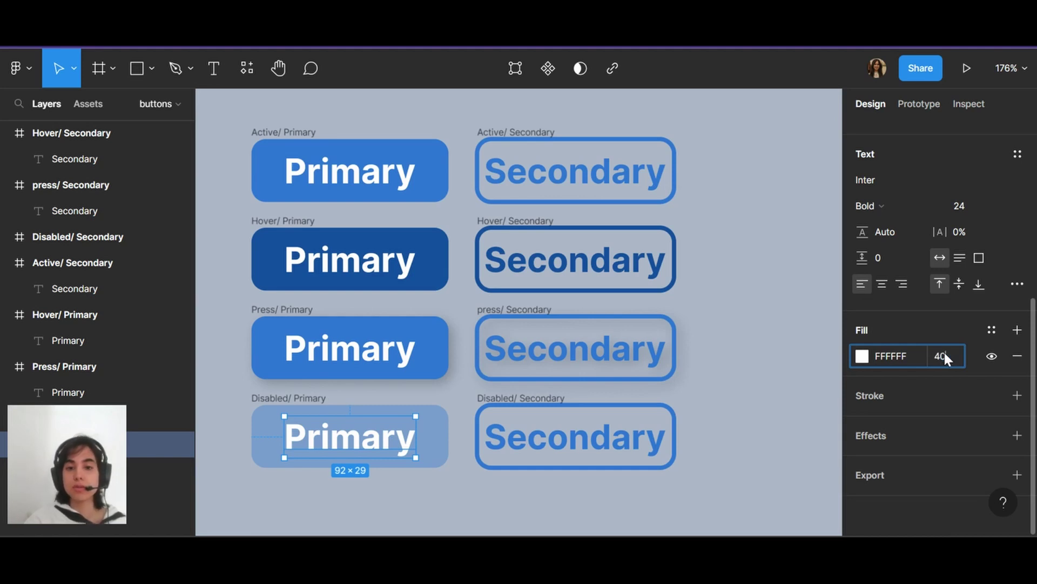
{"action": "type", "text": "40"}
{"action": "key", "text": "Return"}
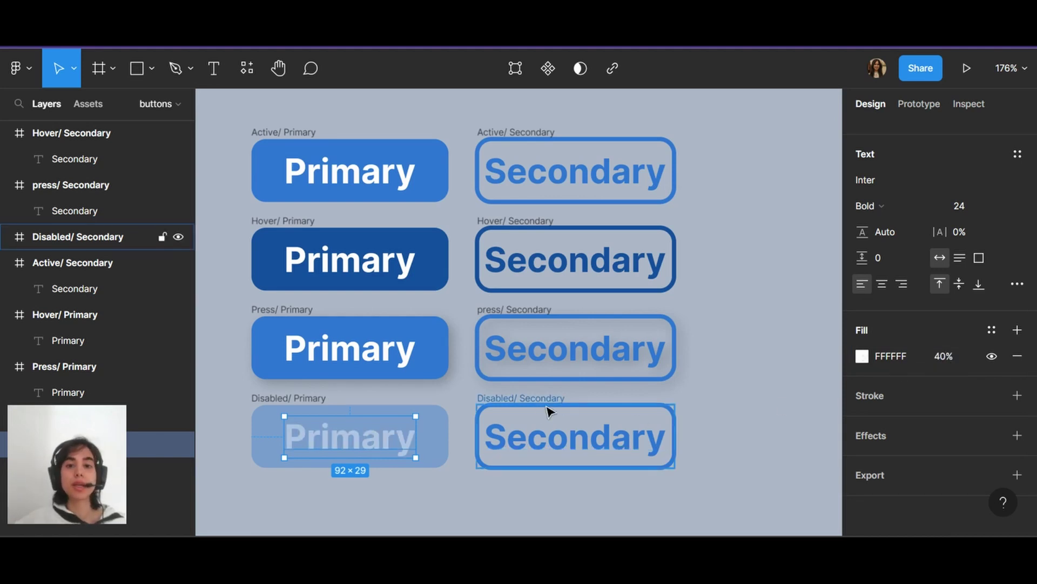
Set the Disabled/ Secondary layer opacity to 40%
{"action": "left_click", "coordinate": [537, 406]}
{"action": "scroll", "coordinate": [948, 307], "scroll_direction": "up", "scroll_amount": 5}
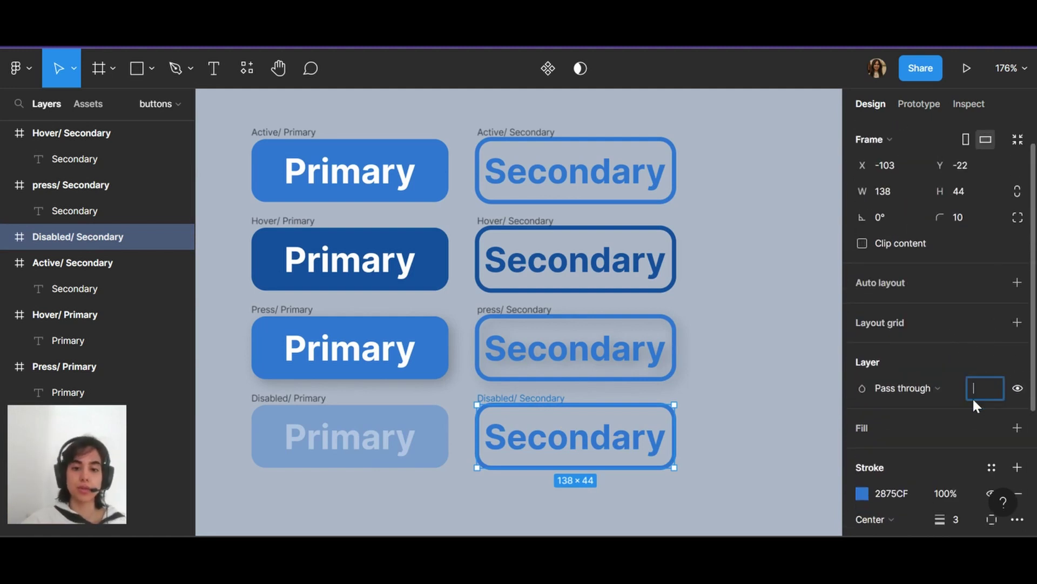
{"action": "left_click", "coordinate": [973, 399]}
{"action": "type", "text": "40"}
{"action": "key", "text": "Return"}
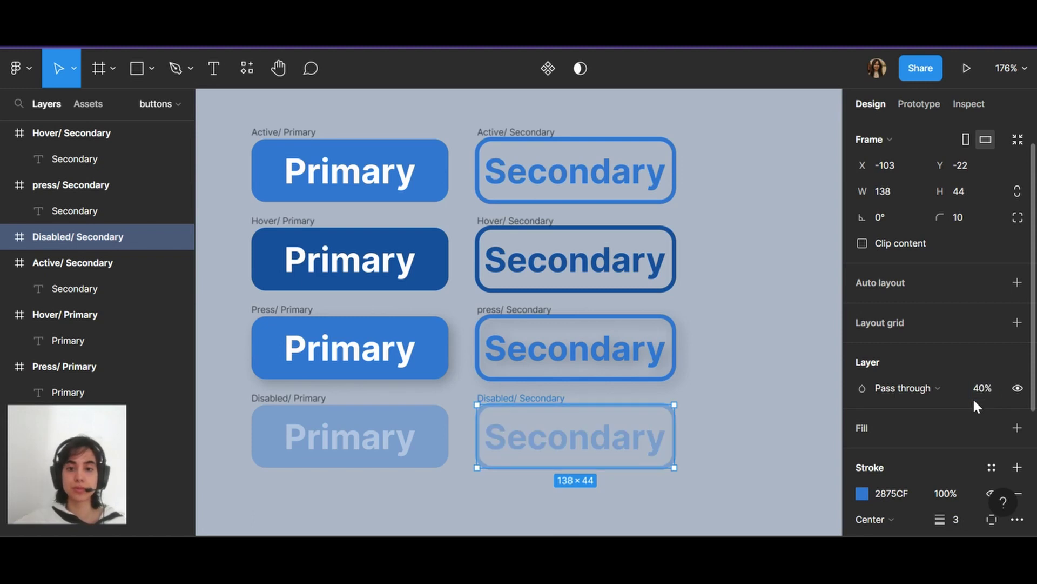
{"action": "left_click", "coordinate": [762, 484]}
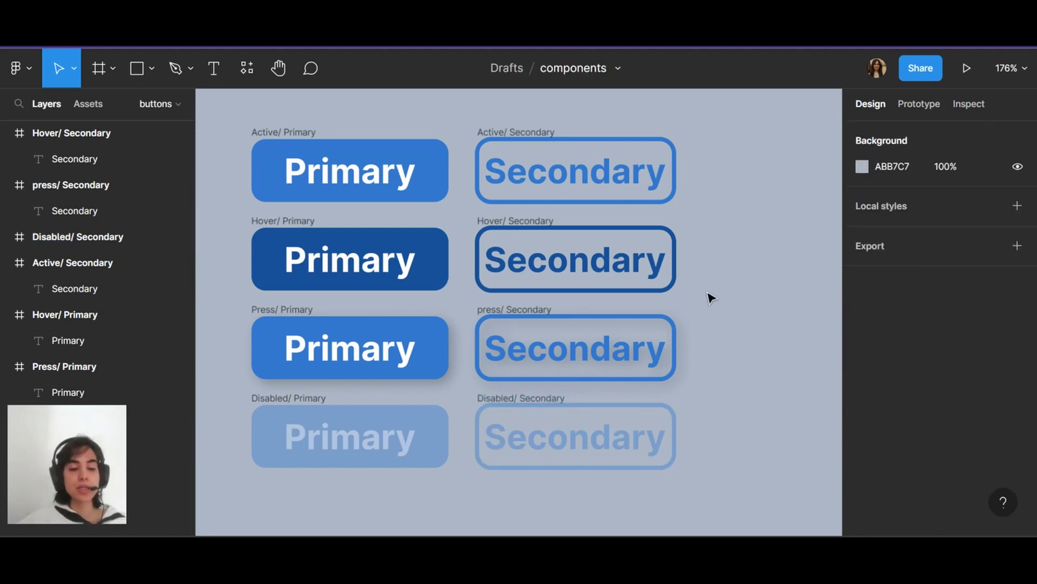
{"action": "scroll", "coordinate": [663, 315], "scroll_direction": "down", "scroll_amount": 2}
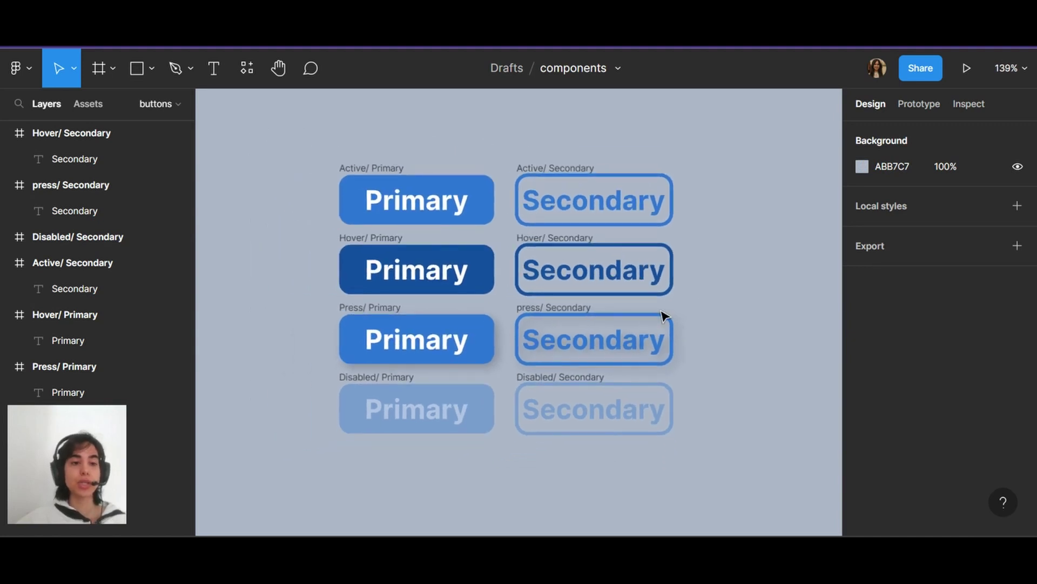
{"action": "scroll", "coordinate": [660, 316], "scroll_direction": "down", "scroll_amount": 3}
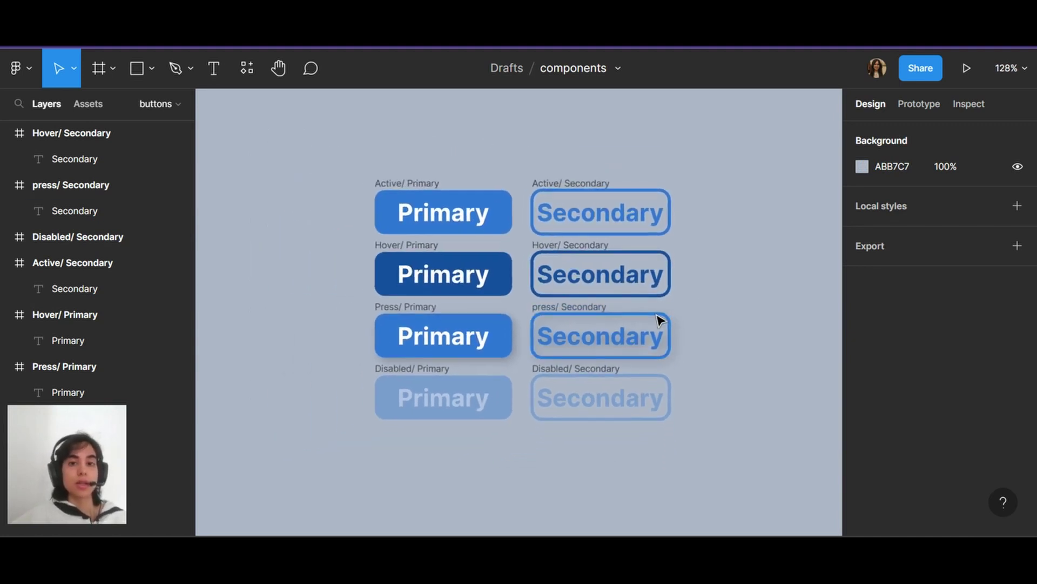
{"action": "scroll", "coordinate": [541, 249], "scroll_direction": "right", "scroll_amount": 2}
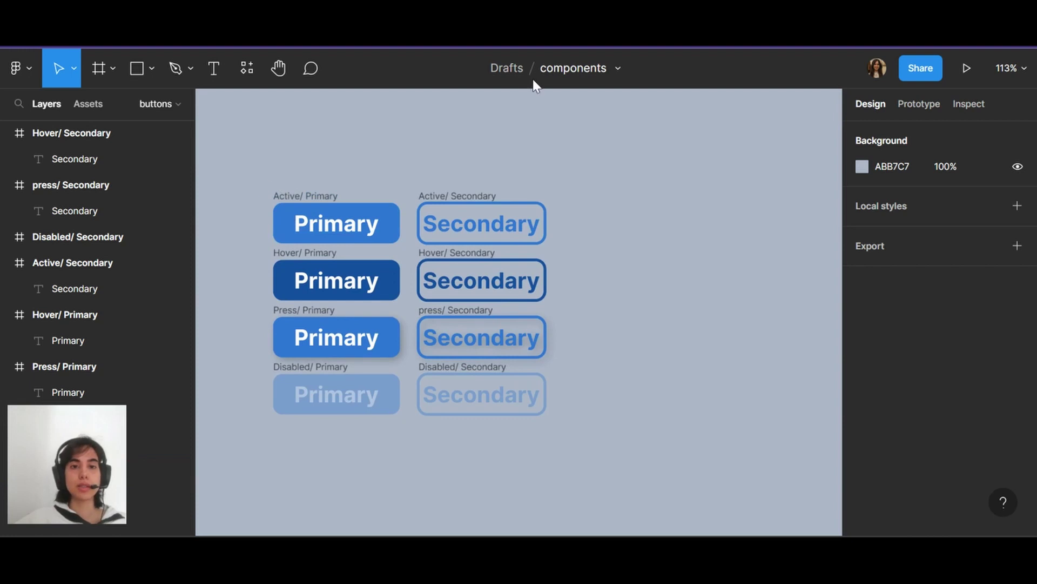
{"action": "left_click_drag", "start_coordinate": [248, 185], "coordinate": [582, 466]}
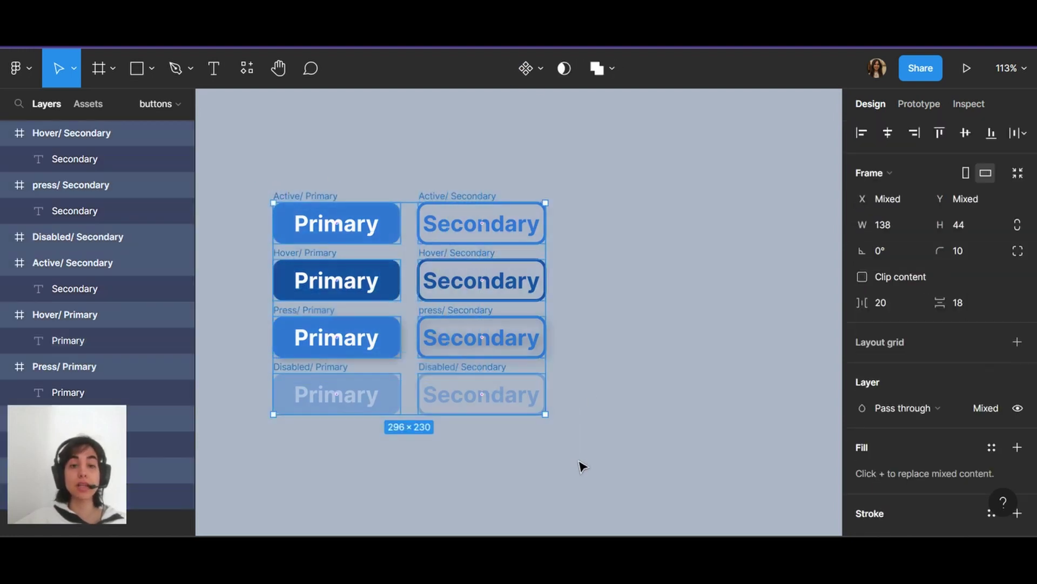
{"action": "left_click", "coordinate": [543, 73]}
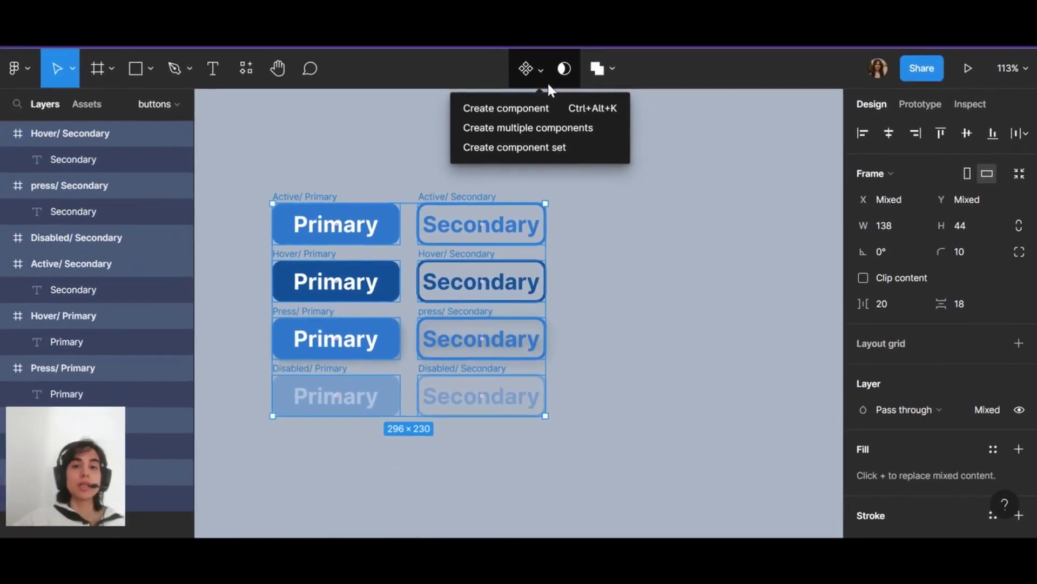
{"action": "left_click", "coordinate": [696, 281]}
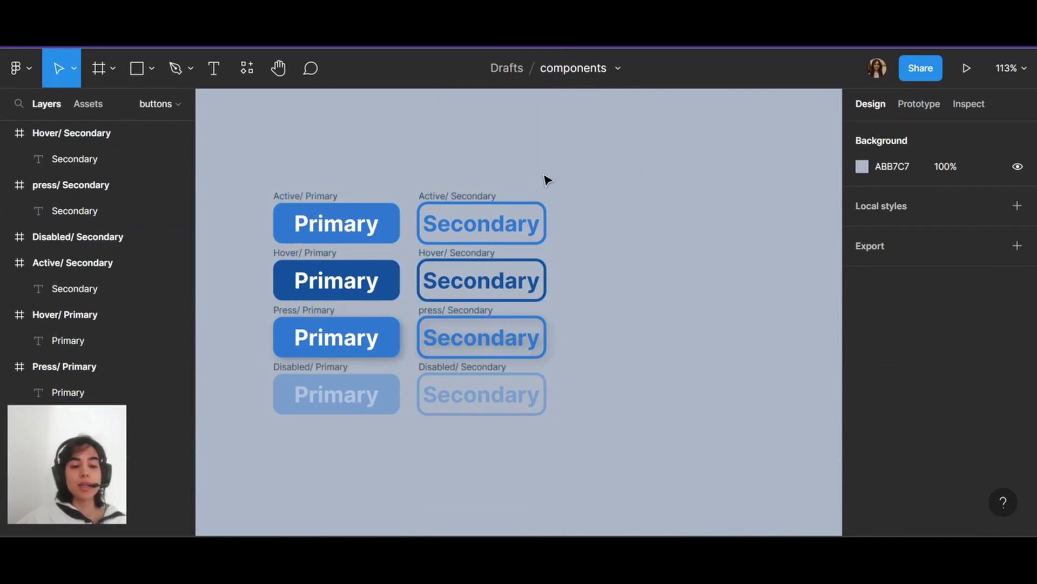
{"action": "scroll", "coordinate": [519, 204], "scroll_direction": "down", "scroll_amount": 1}
{"action": "scroll", "coordinate": [518, 204], "scroll_direction": "down", "scroll_amount": 3}
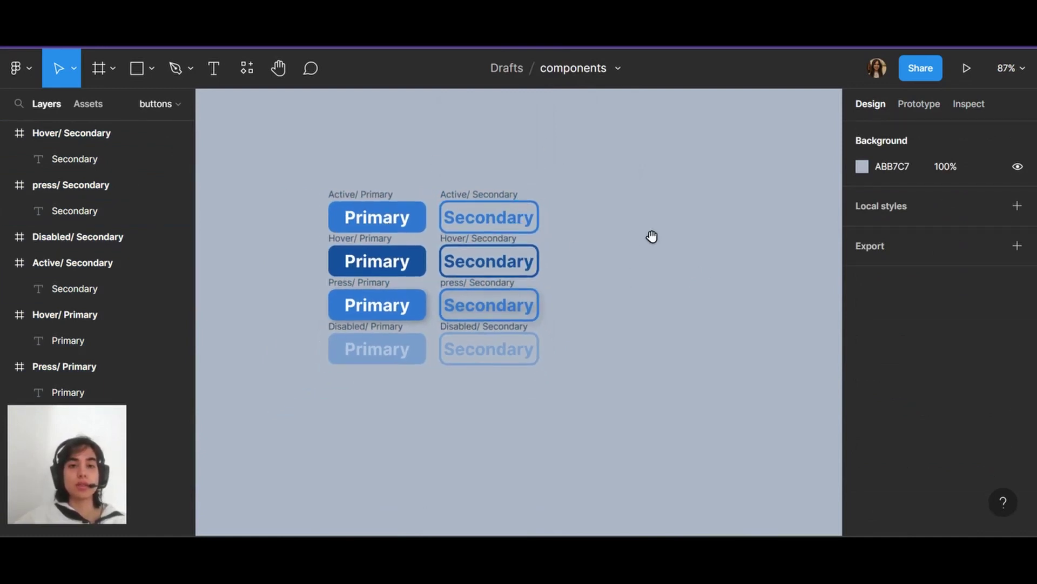
Duplicate the eight-button grid to the right
{"action": "left_click_drag", "start_coordinate": [650, 234], "coordinate": [561, 176]}
{"action": "left_click_drag", "start_coordinate": [217, 120], "coordinate": [499, 325]}
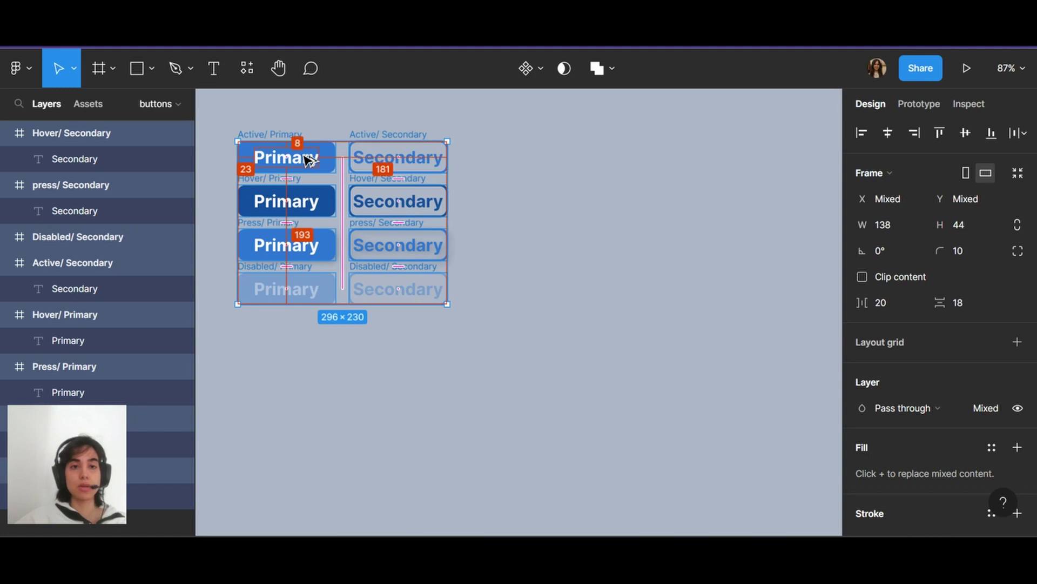
{"action": "left_click_drag", "start_coordinate": [307, 159], "coordinate": [537, 146]}
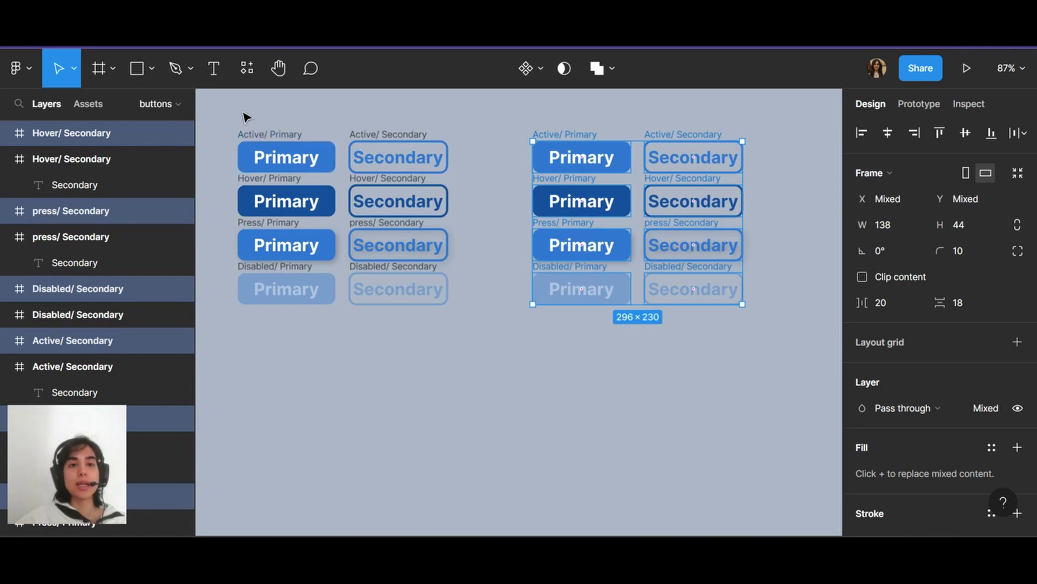
Duplicate the original grid below itself and bring up the file's assets
{"action": "left_click_drag", "start_coordinate": [233, 118], "coordinate": [451, 338]}
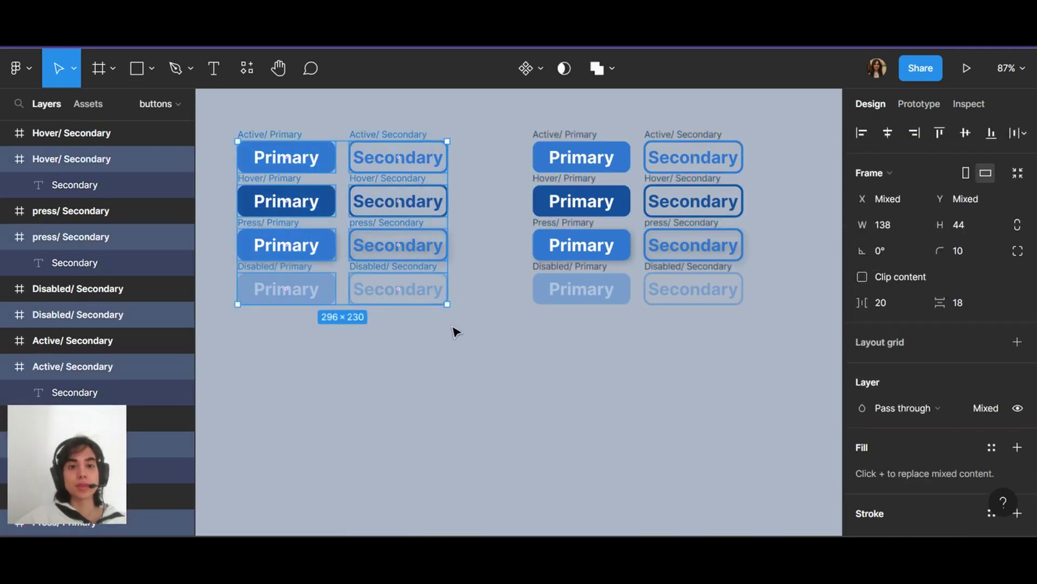
{"action": "left_click_drag", "start_coordinate": [267, 138], "coordinate": [266, 338]}
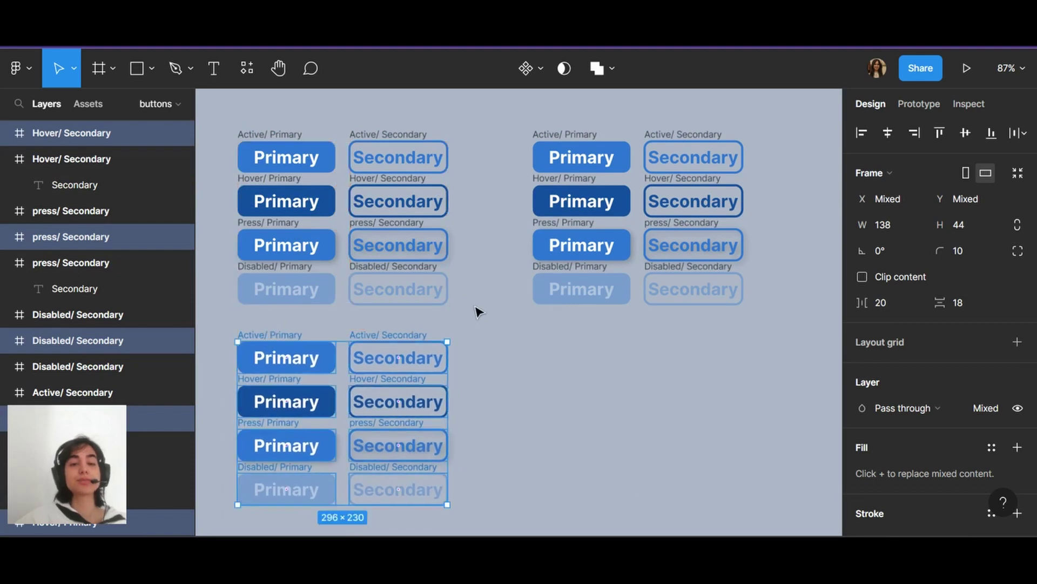
{"action": "left_click", "coordinate": [482, 327]}
{"action": "left_click", "coordinate": [93, 103]}
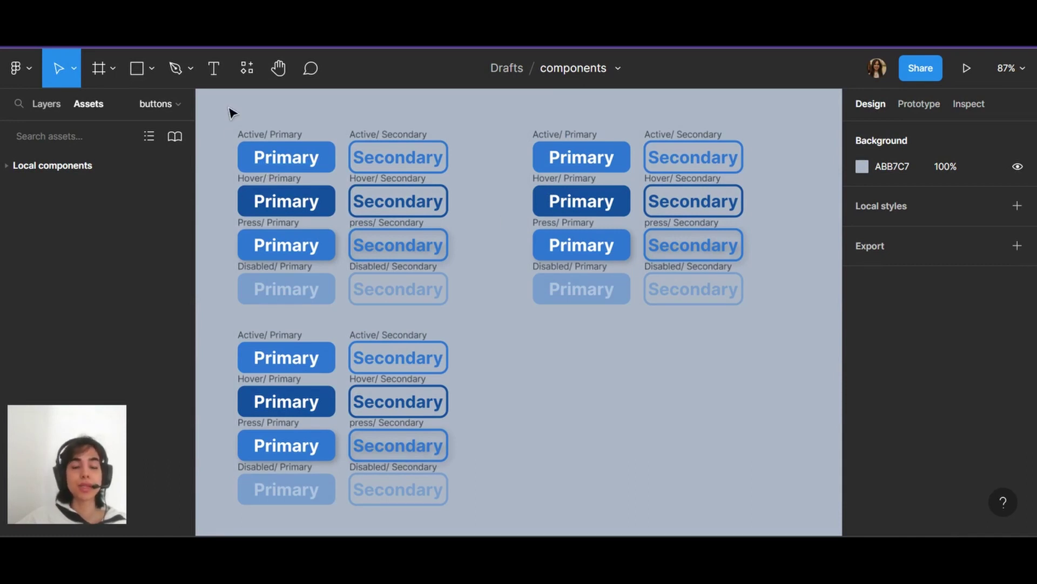
Convert the top-left grid into Component 1, then test-place and delete an instance from Assets
{"action": "left_click_drag", "start_coordinate": [229, 108], "coordinate": [471, 328]}
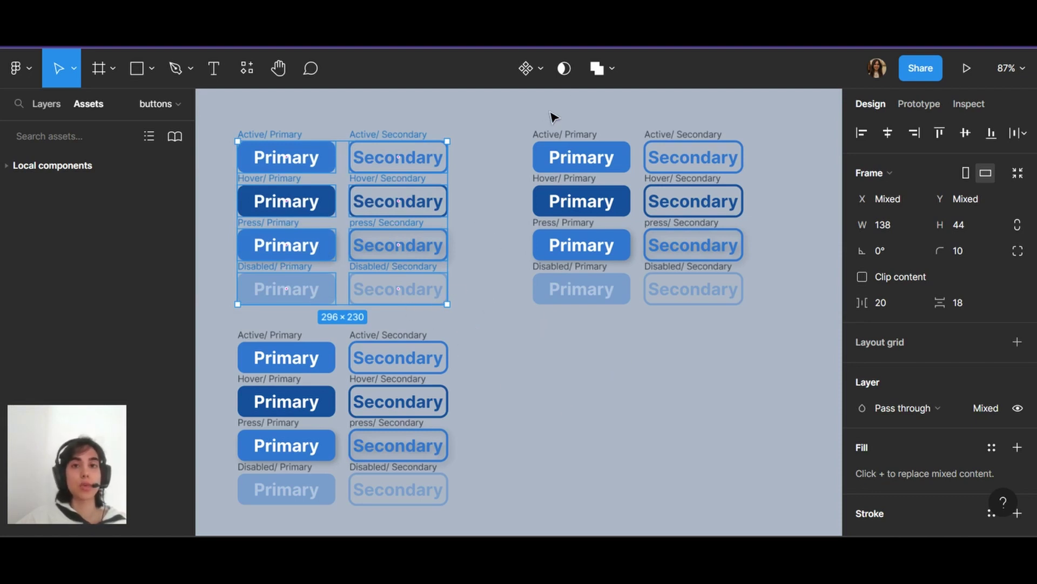
{"action": "left_click", "coordinate": [541, 68]}
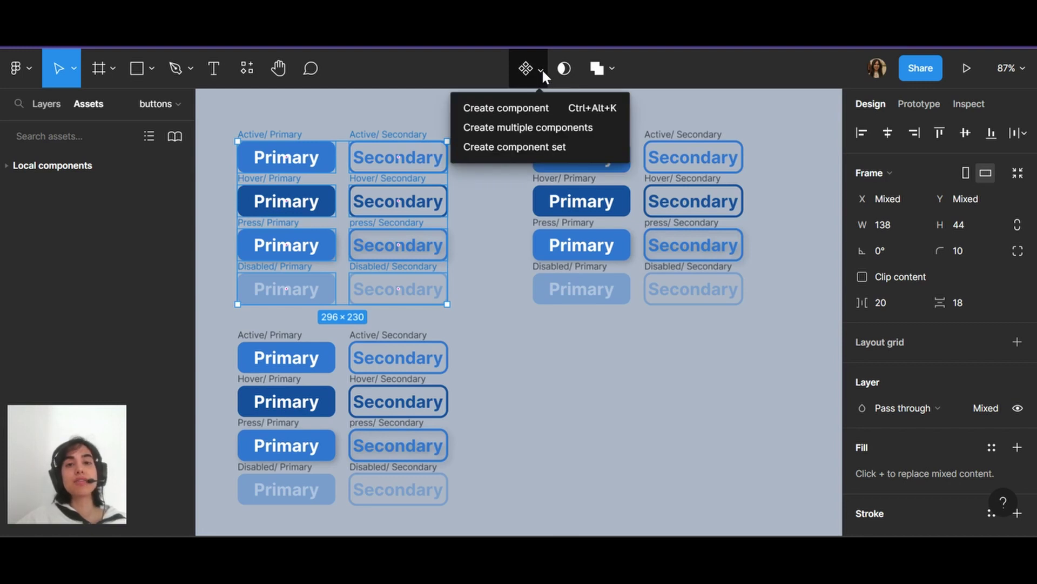
{"action": "left_click", "coordinate": [560, 109]}
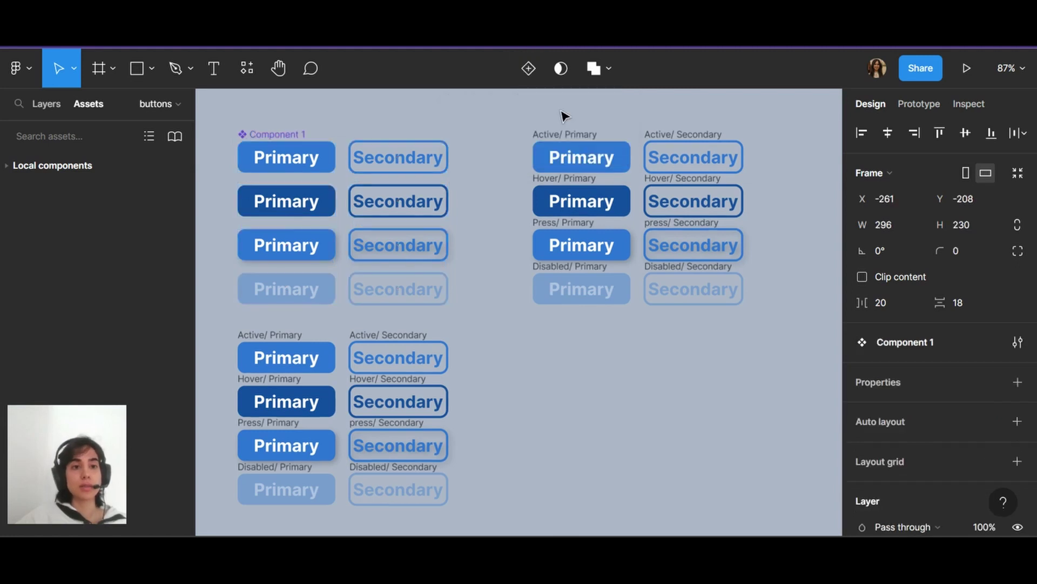
{"action": "left_click", "coordinate": [58, 168]}
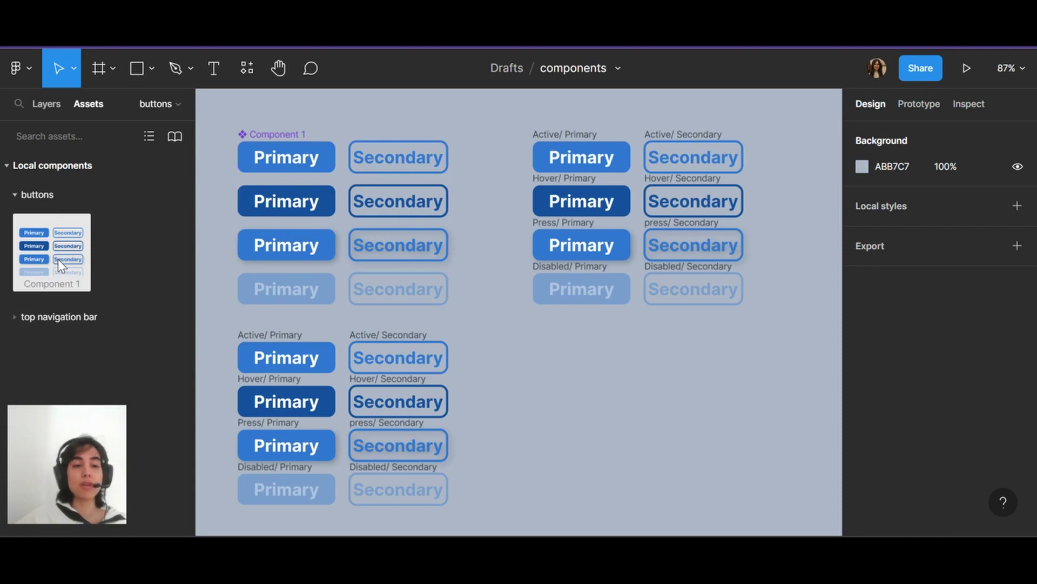
{"action": "left_click_drag", "start_coordinate": [57, 259], "coordinate": [636, 409]}
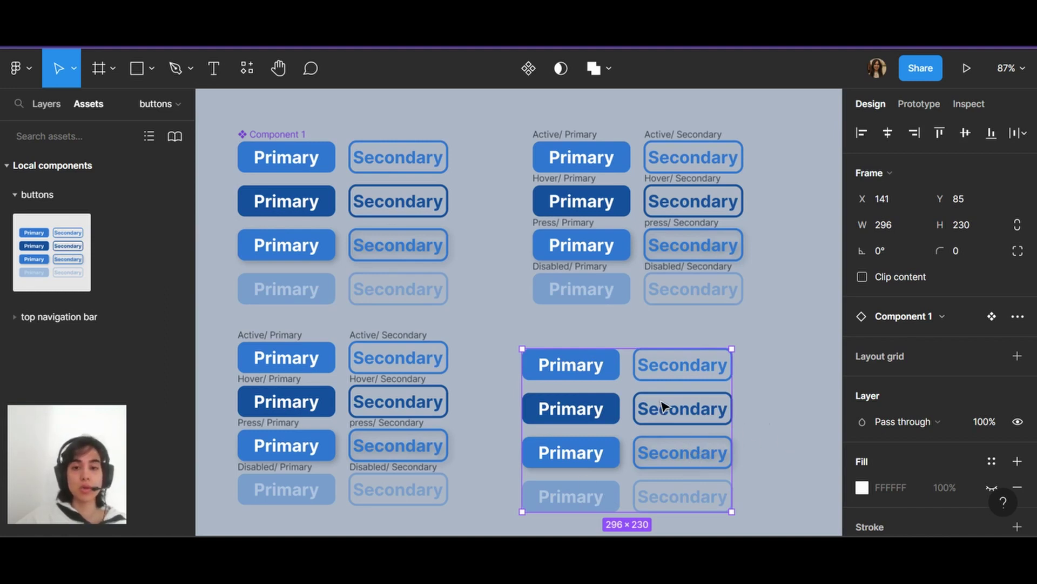
{"action": "key", "text": "Delete"}
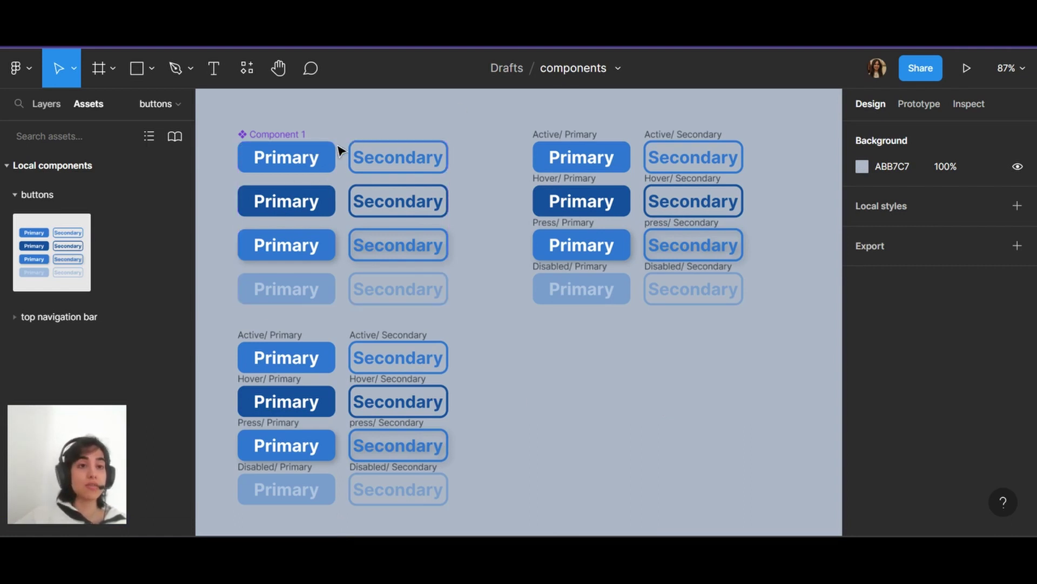
Pull the Active Primary button out as its own component and place a Primary instance
{"action": "double_click", "coordinate": [309, 170]}
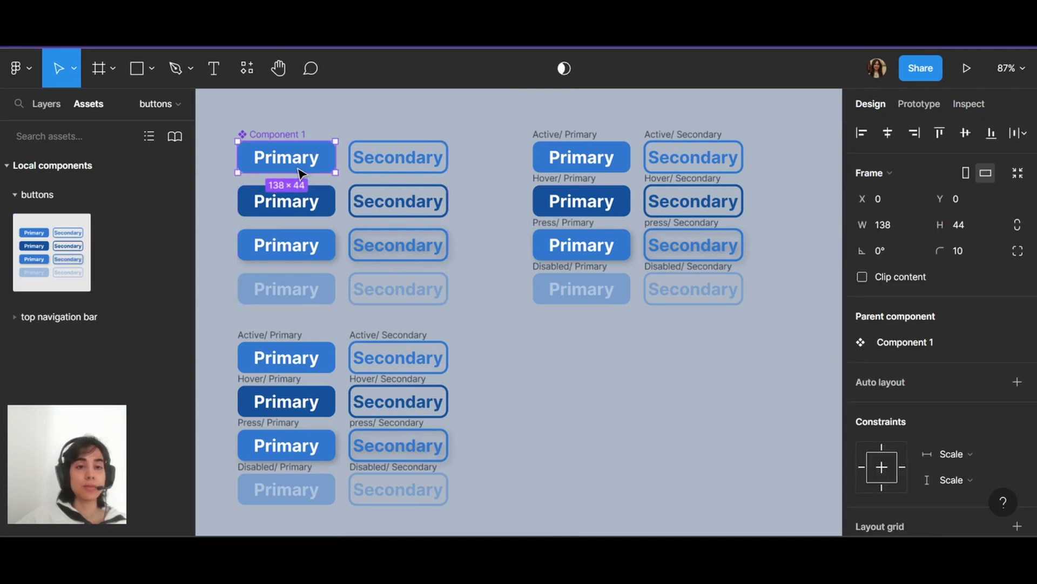
{"action": "left_click_drag", "start_coordinate": [322, 157], "coordinate": [640, 415]}
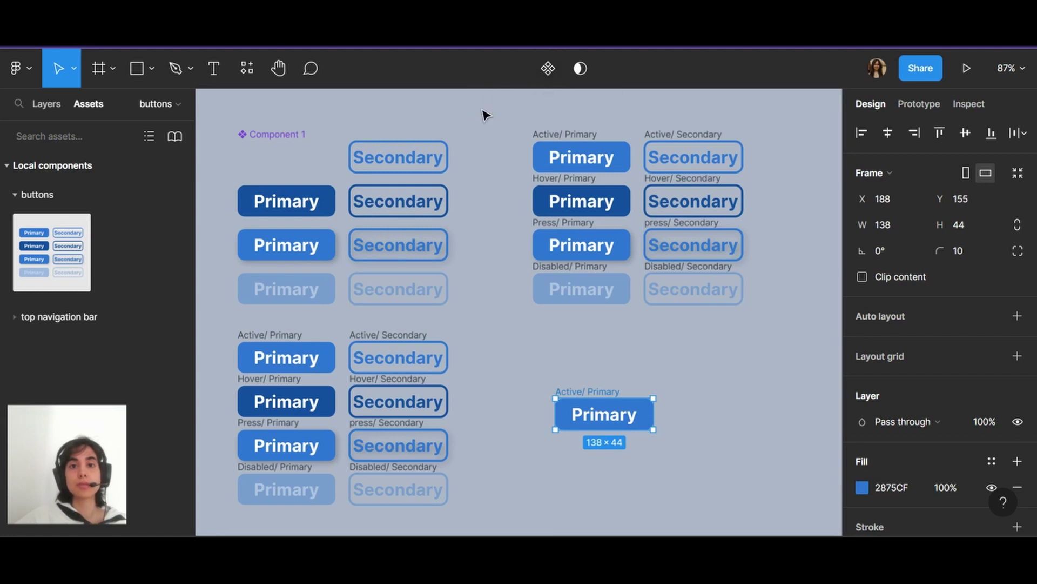
{"action": "left_click", "coordinate": [548, 69]}
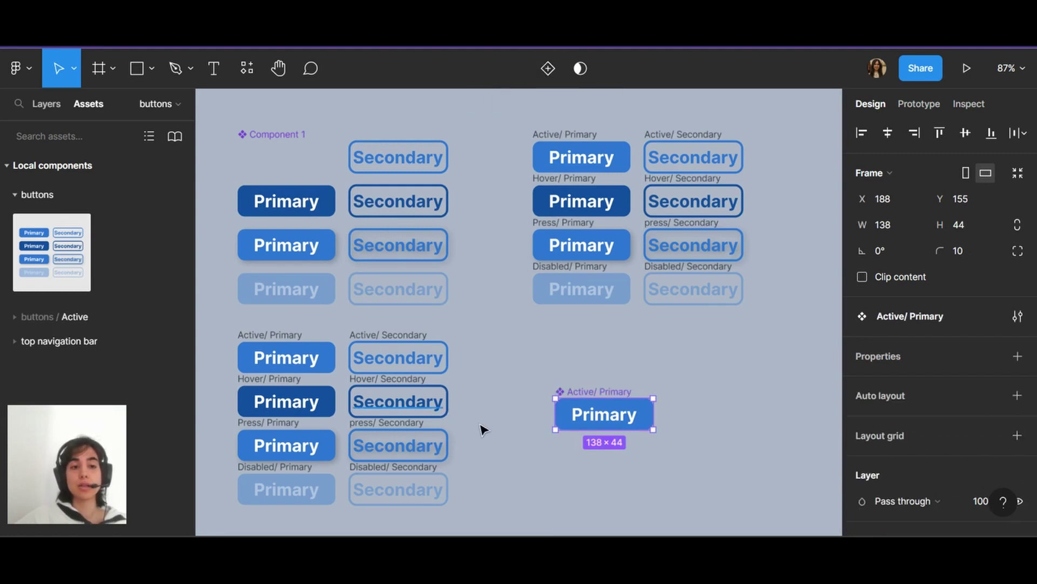
{"action": "left_click_drag", "start_coordinate": [646, 415], "coordinate": [648, 390]}
{"action": "left_click", "coordinate": [14, 316]}
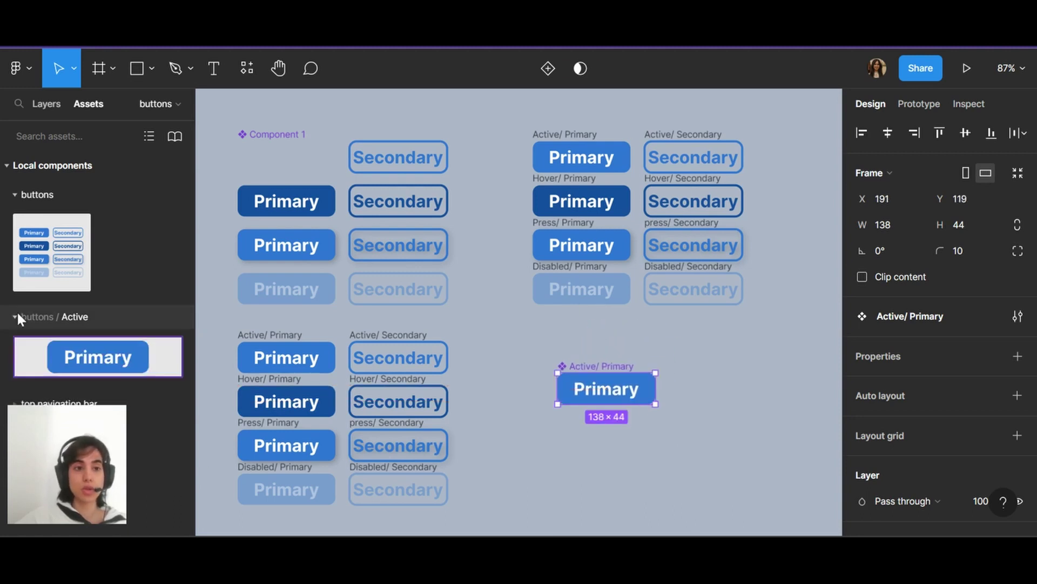
{"action": "left_click_drag", "start_coordinate": [98, 356], "coordinate": [643, 440]}
Delete the two stray Primary components and the Component 1 set
{"action": "left_click_drag", "start_coordinate": [728, 452], "coordinate": [542, 368]}
{"action": "key", "text": "Delete"}
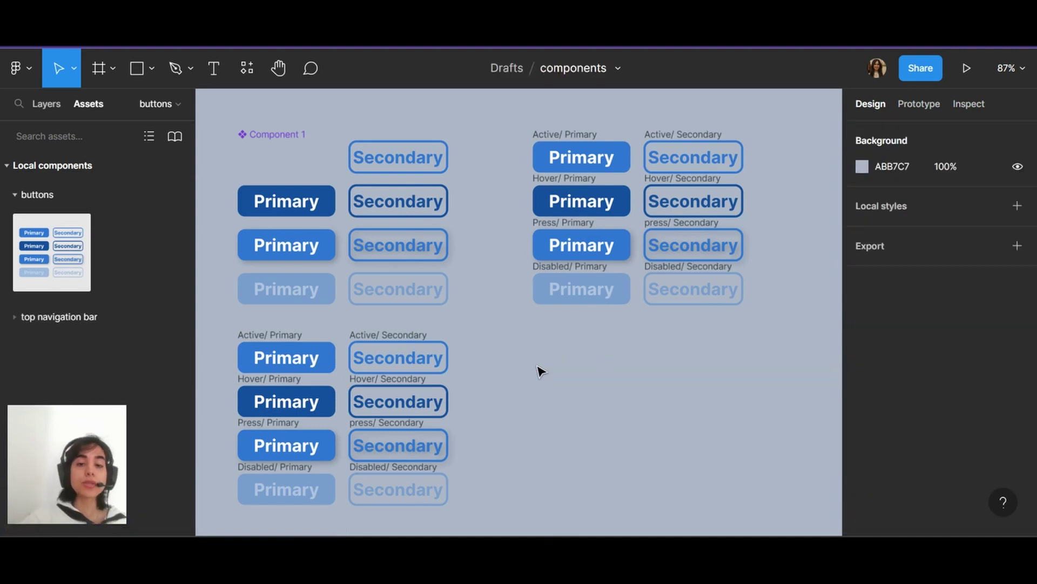
{"action": "left_click", "coordinate": [320, 167]}
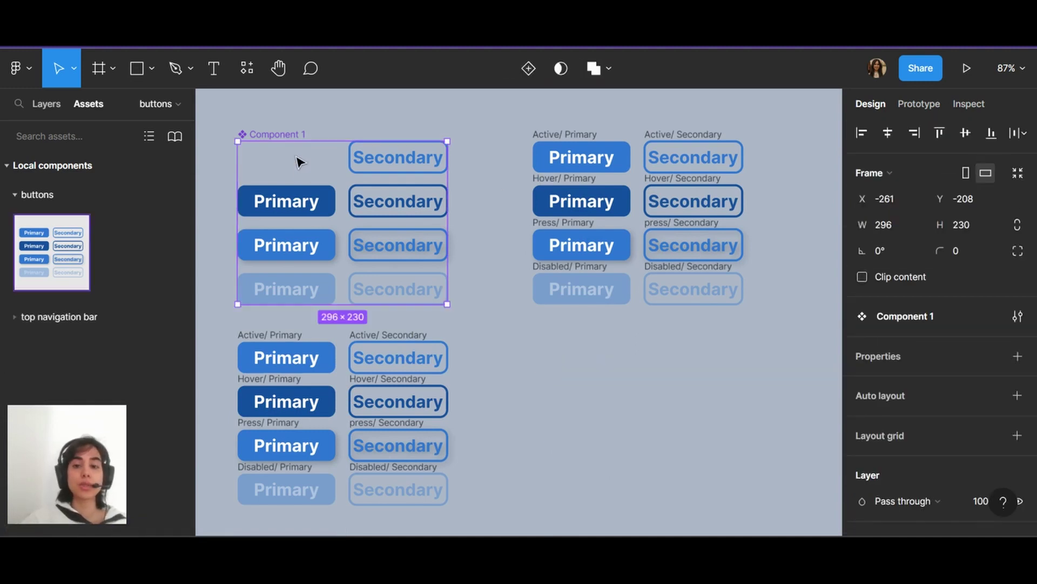
{"action": "key", "text": "Delete"}
{"action": "left_click_drag", "start_coordinate": [266, 285], "coordinate": [453, 507]}
Make each of the eight upper-right buttons its own component with Create multiple components
{"action": "left_click", "coordinate": [521, 459]}
{"action": "left_click", "coordinate": [589, 168]}
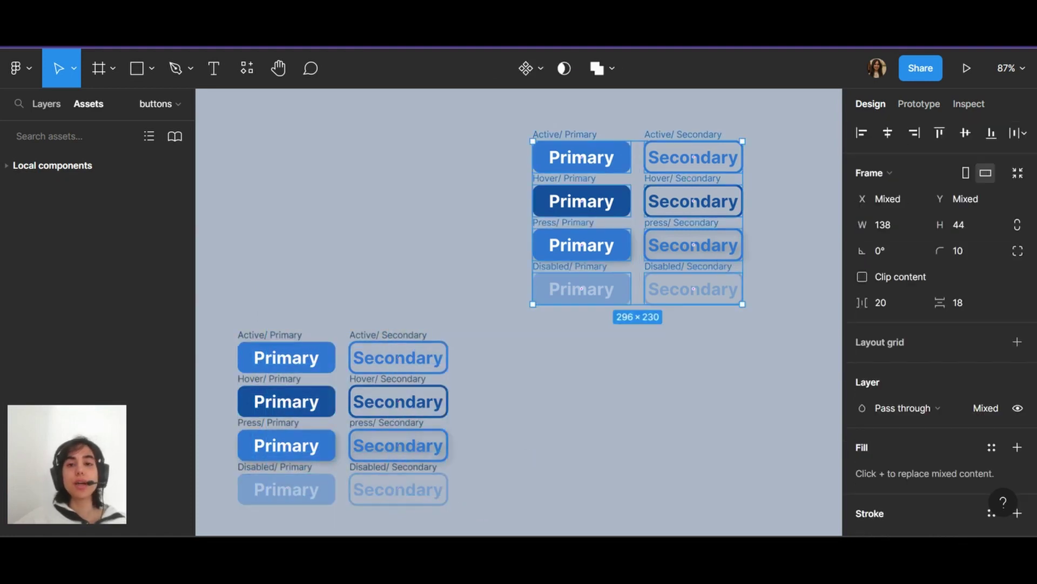
{"action": "left_click_drag", "start_coordinate": [499, 110], "coordinate": [787, 350]}
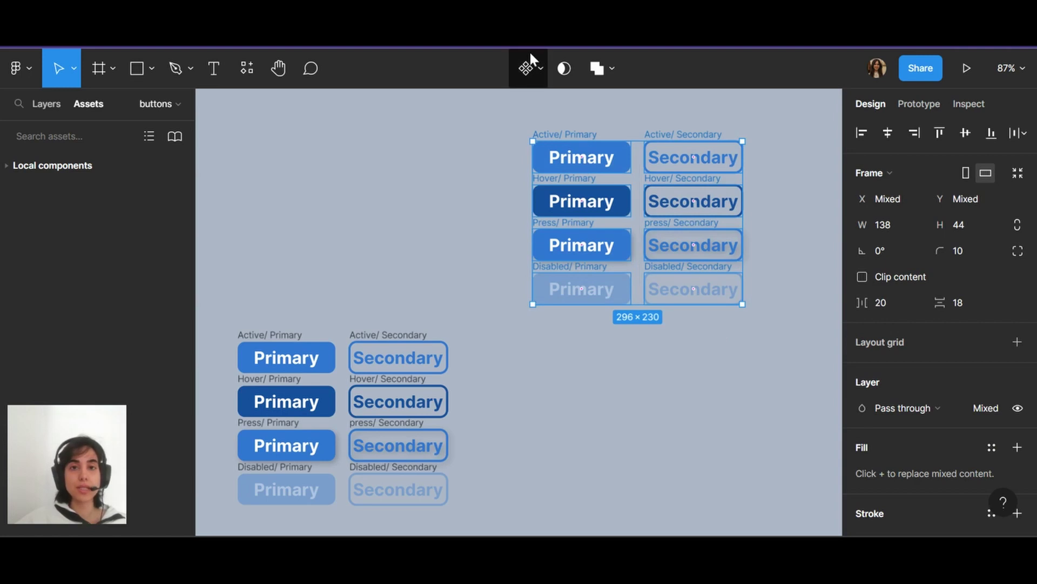
{"action": "left_click", "coordinate": [541, 67]}
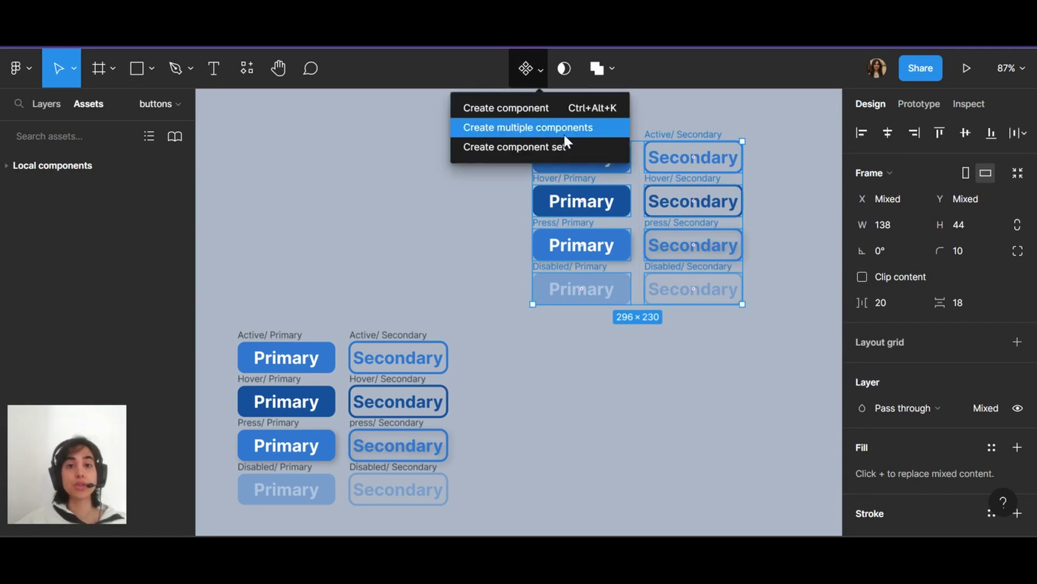
{"action": "left_click", "coordinate": [584, 128]}
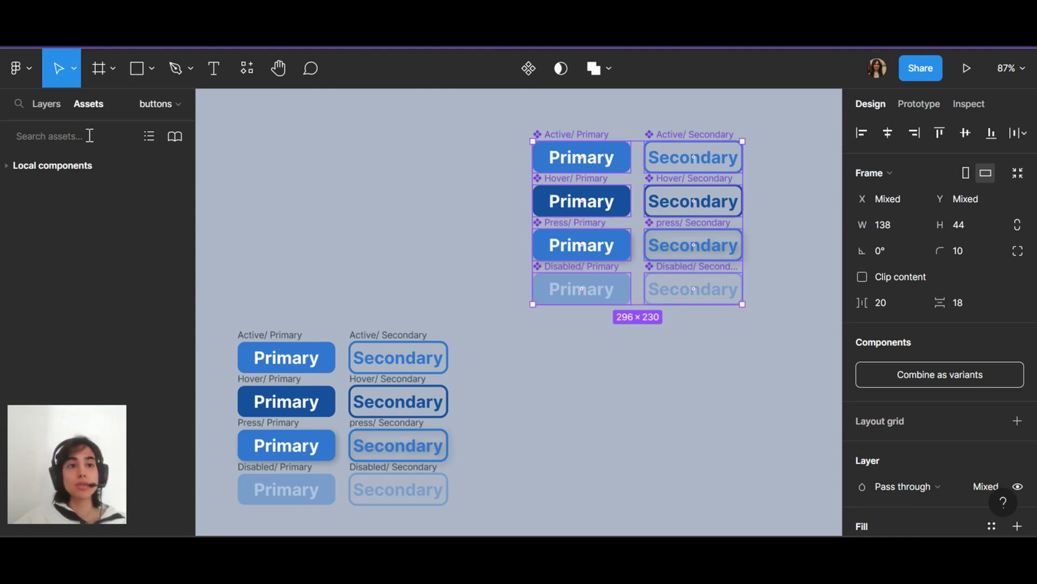
Expand the buttons Disabled, Hover, Press and press groups under local components
{"action": "left_click", "coordinate": [49, 170]}
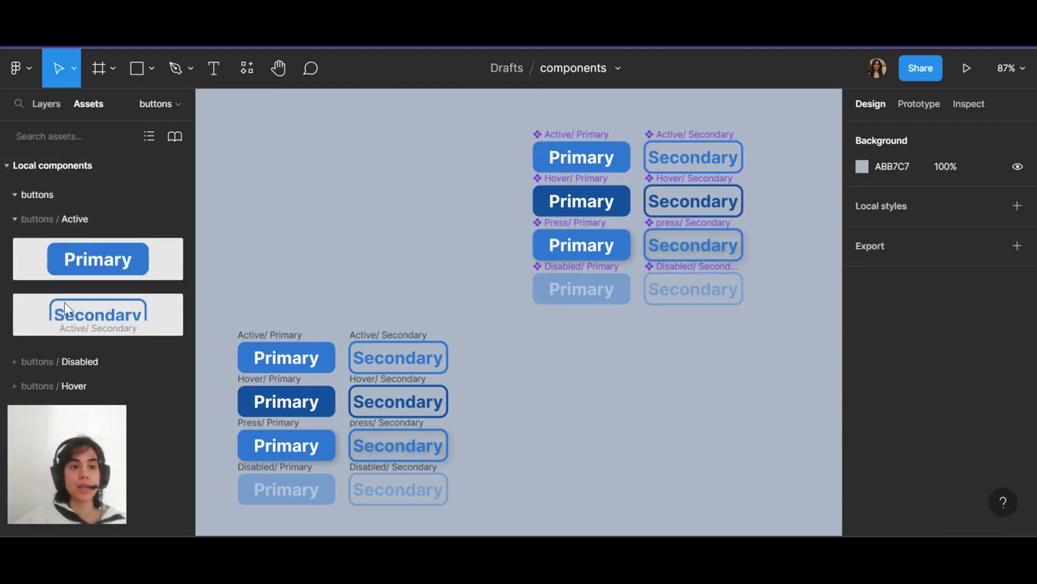
{"action": "left_click_drag", "start_coordinate": [30, 436], "coordinate": [135, 436]}
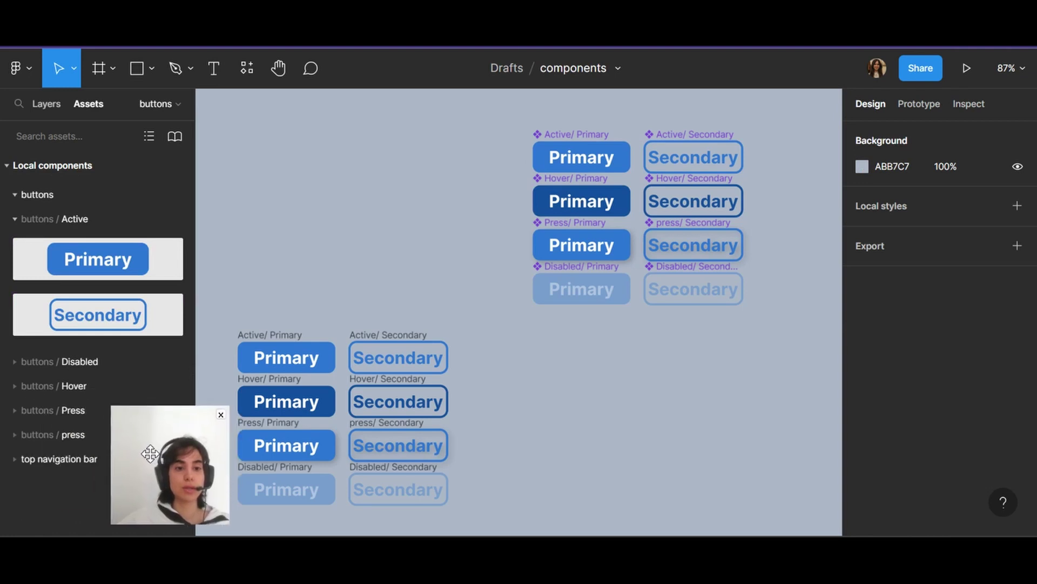
{"action": "left_click", "coordinate": [12, 359]}
{"action": "scroll", "coordinate": [3, 448], "scroll_direction": "down", "scroll_amount": 2}
{"action": "left_click", "coordinate": [12, 398]}
{"action": "scroll", "coordinate": [10, 422], "scroll_direction": "down", "scroll_amount": 2}
{"action": "left_click", "coordinate": [12, 422]}
{"action": "scroll", "coordinate": [8, 471], "scroll_direction": "down", "scroll_amount": 2}
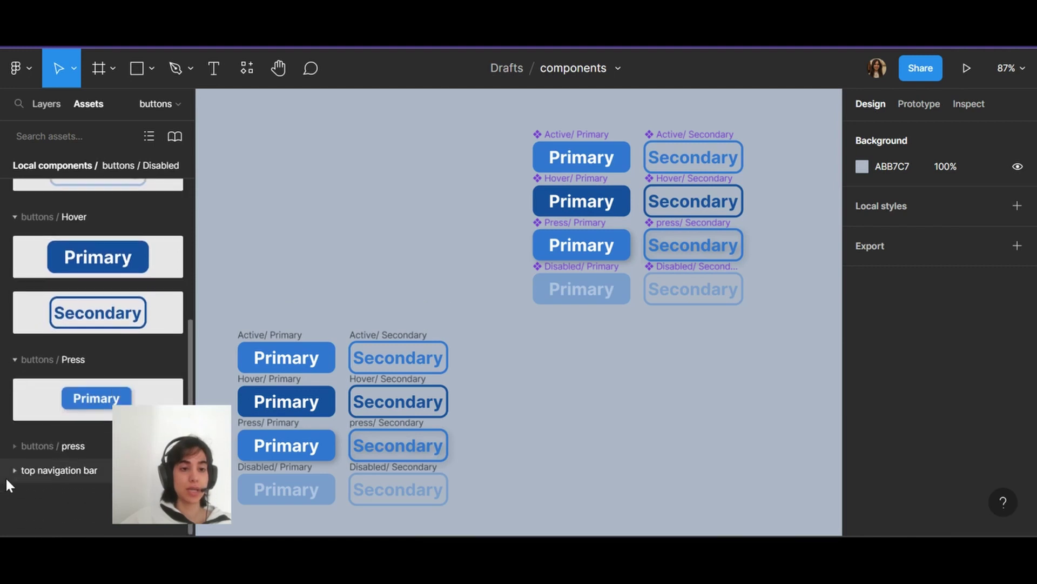
{"action": "left_click", "coordinate": [11, 446]}
{"action": "scroll", "coordinate": [702, 248], "scroll_direction": "up", "scroll_amount": 4}
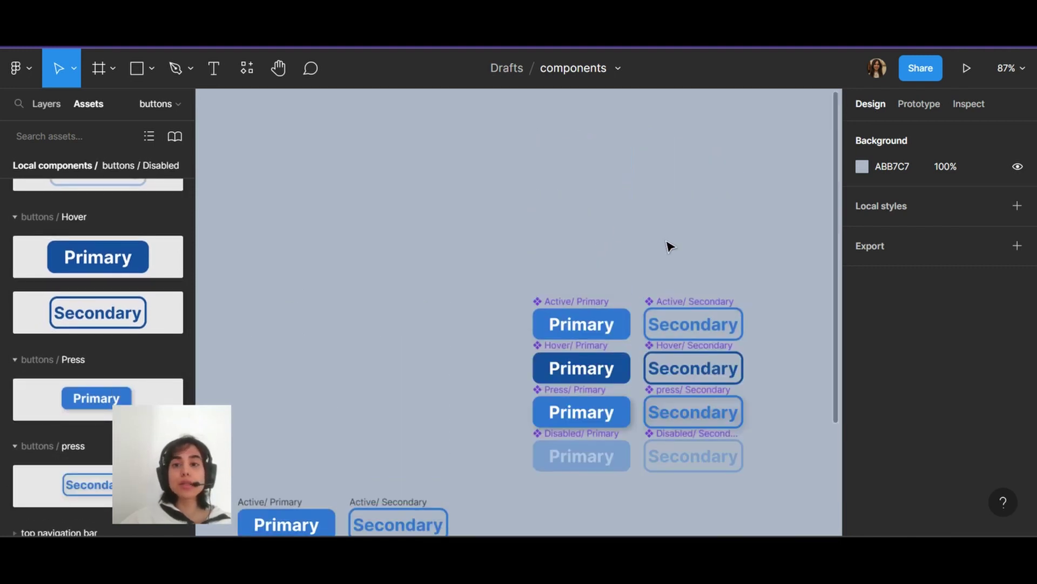
{"action": "scroll", "coordinate": [594, 276], "scroll_direction": "down", "scroll_amount": 1}
{"action": "left_click_drag", "start_coordinate": [511, 258], "coordinate": [767, 476]}
{"action": "scroll", "coordinate": [757, 312], "scroll_direction": "down", "scroll_amount": 1}
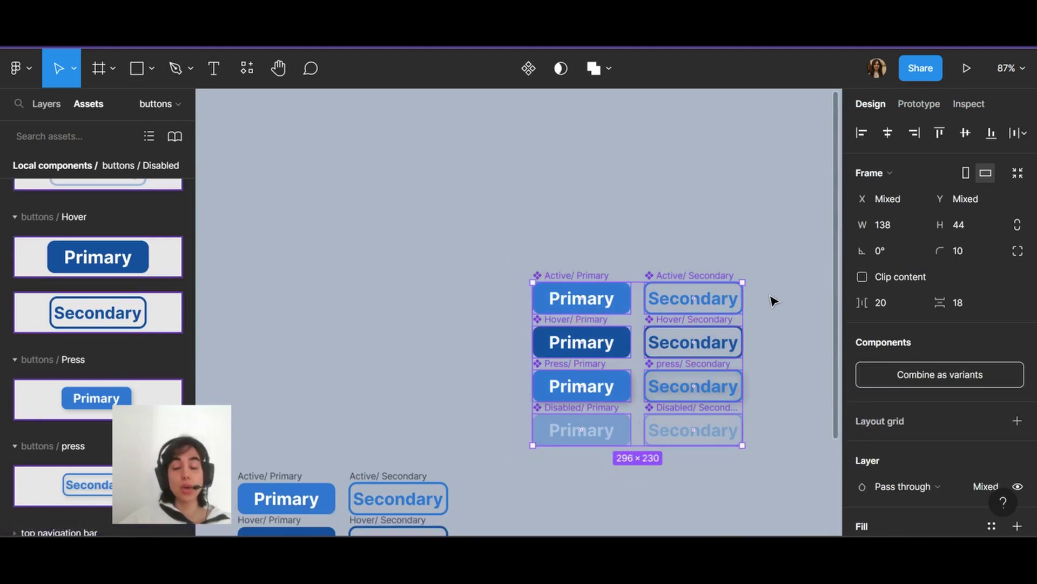
Combine the eight components as variants and move the Component 1 set up-left
{"action": "scroll", "coordinate": [697, 270], "scroll_direction": "down", "scroll_amount": 1}
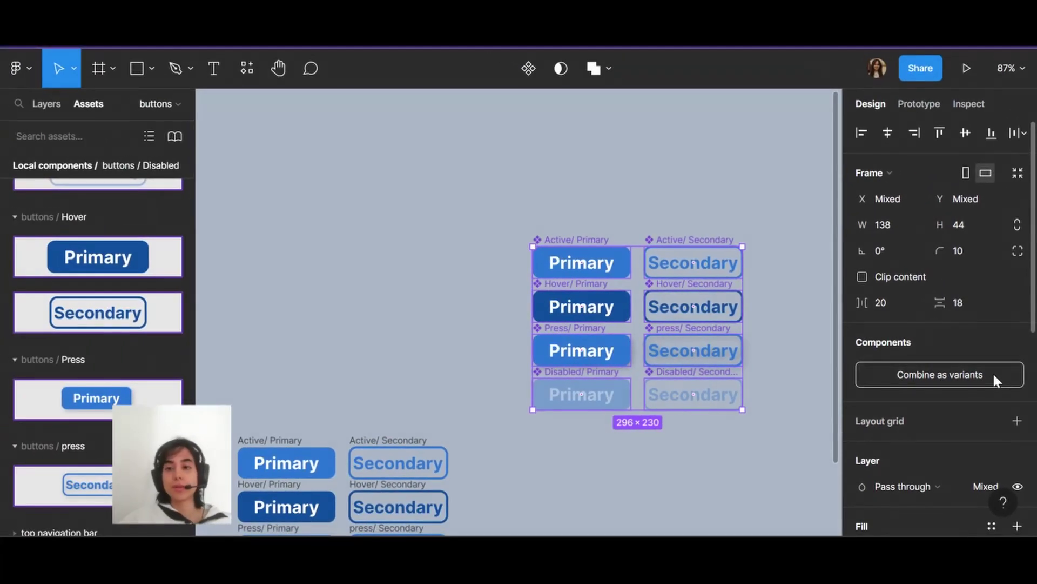
{"action": "left_click", "coordinate": [950, 376]}
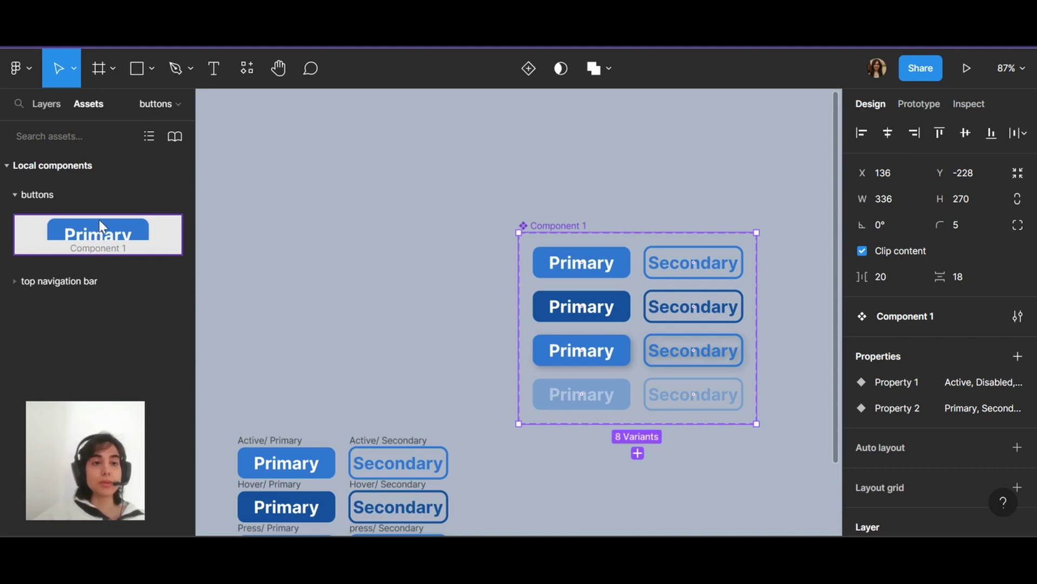
{"action": "scroll", "coordinate": [556, 253], "scroll_direction": "down", "scroll_amount": 1}
{"action": "left_click_drag", "start_coordinate": [573, 204], "coordinate": [340, 138]}
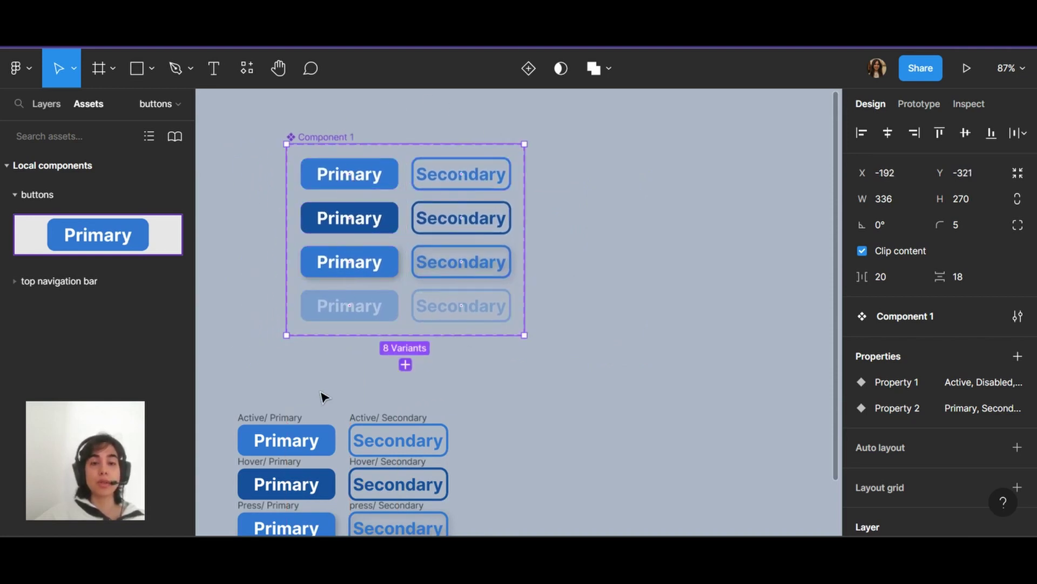
Click through the variants and add an extra Secondary variant
{"action": "left_click", "coordinate": [347, 174]}
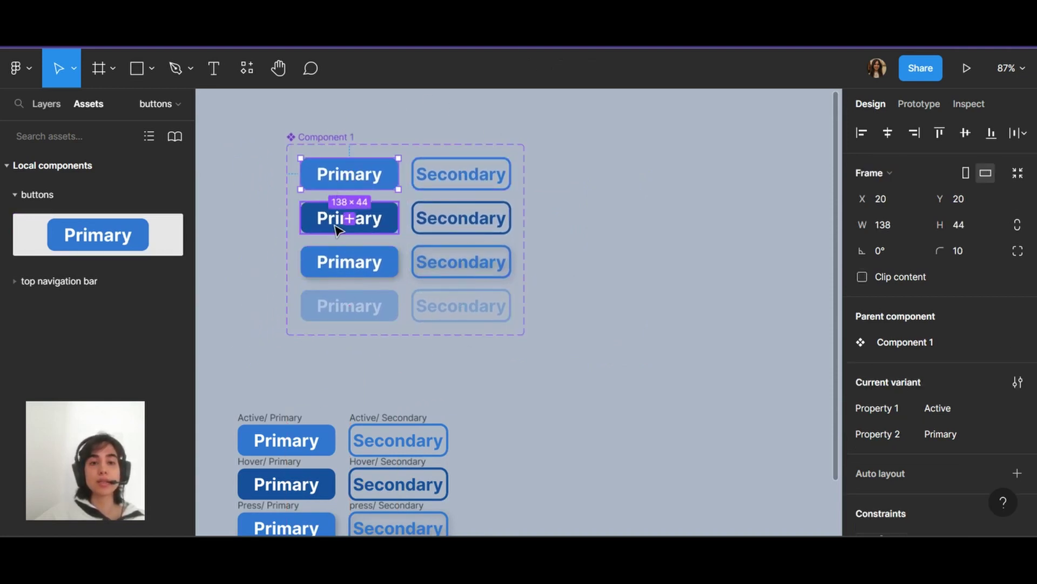
{"action": "left_click", "coordinate": [384, 217]}
{"action": "left_click", "coordinate": [474, 186]}
{"action": "left_click", "coordinate": [461, 220]}
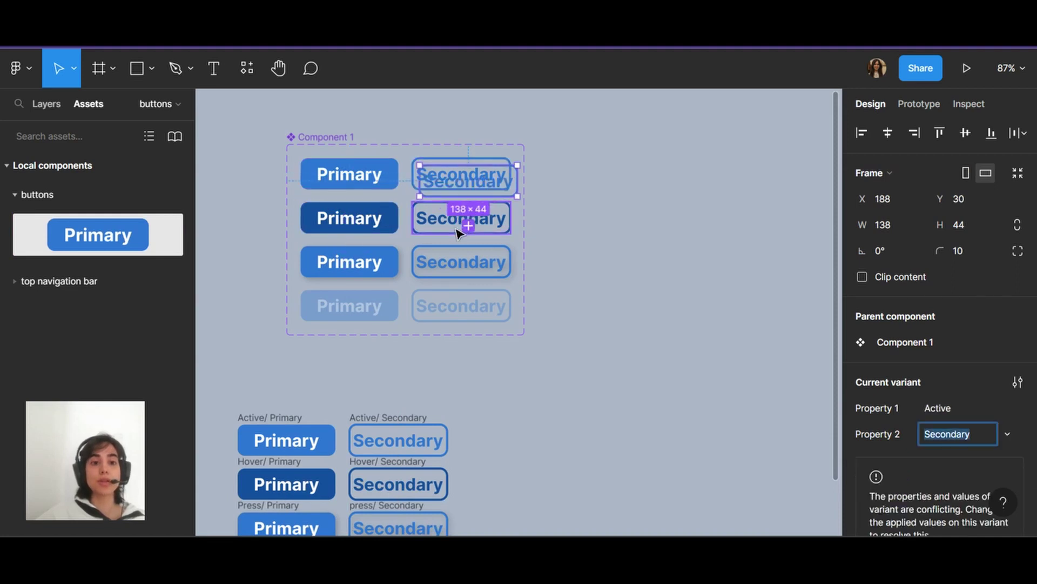
{"action": "left_click", "coordinate": [365, 276]}
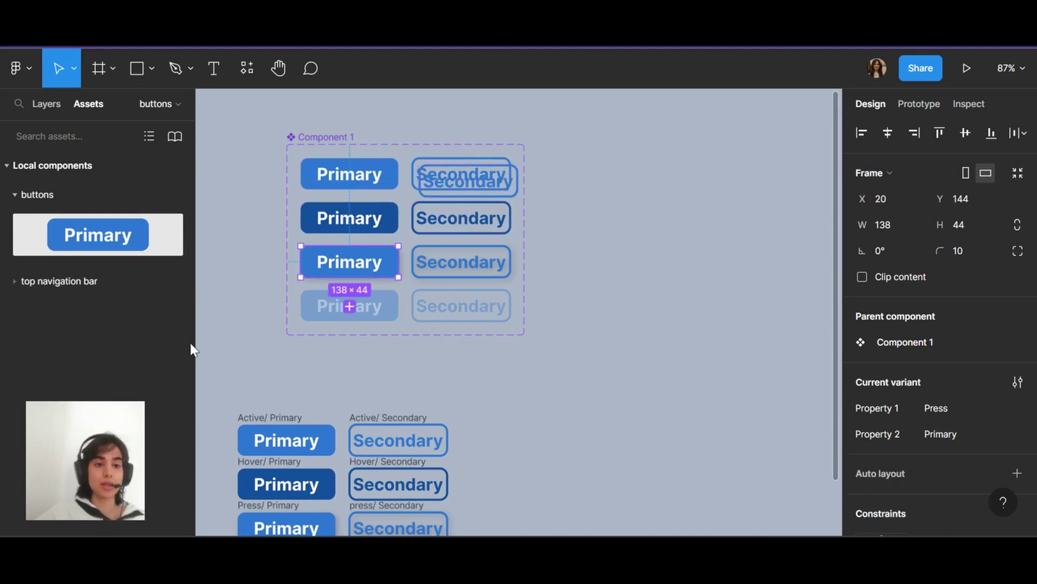
Place a Primary instance beside Component 1 and try the Disabled, Hover and Press states
{"action": "left_click_drag", "start_coordinate": [67, 232], "coordinate": [643, 221]}
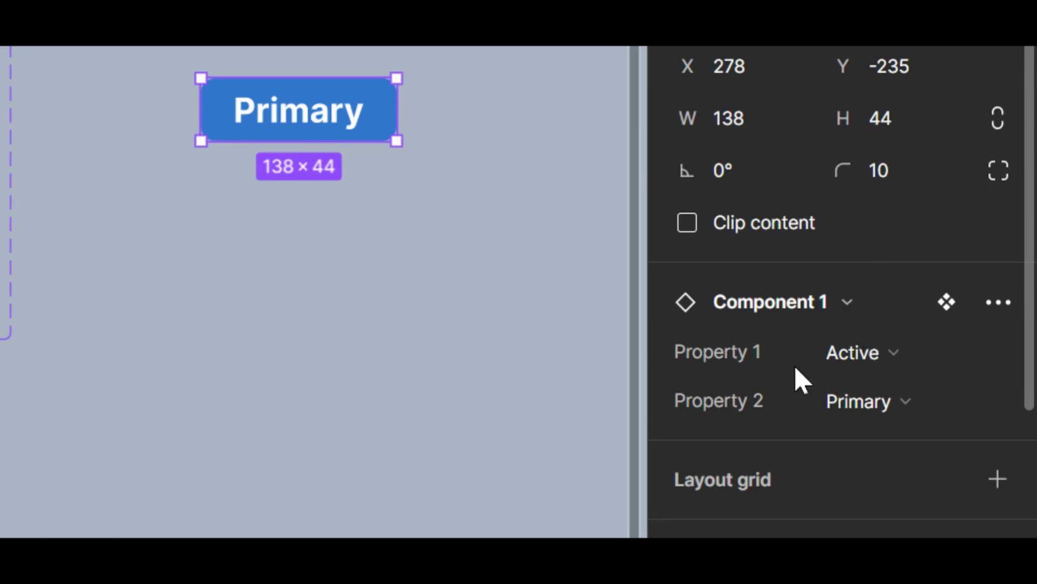
{"action": "left_click", "coordinate": [913, 358]}
{"action": "left_click", "coordinate": [912, 393]}
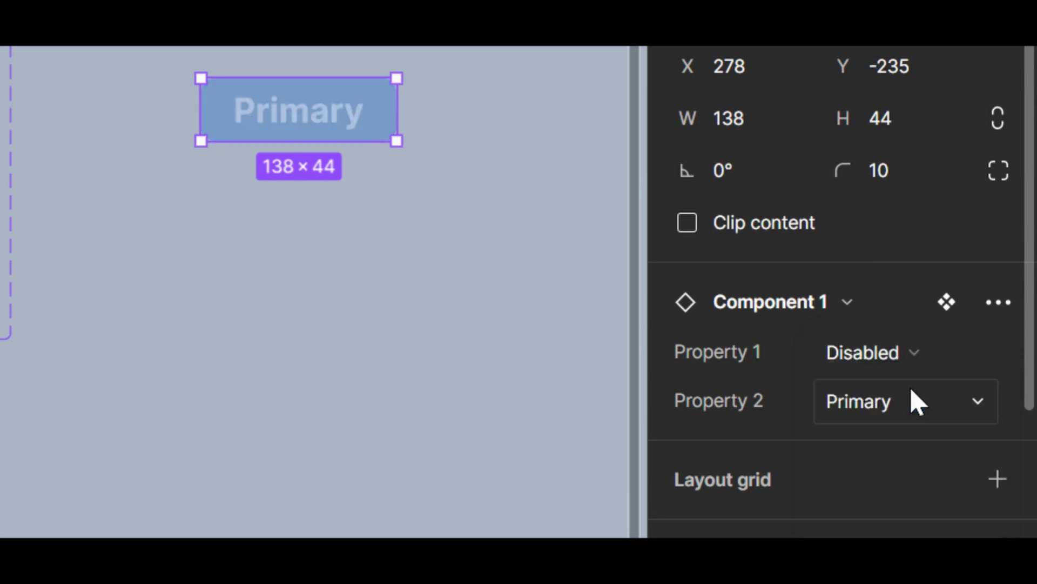
{"action": "left_click", "coordinate": [918, 356]}
{"action": "left_click", "coordinate": [865, 397]}
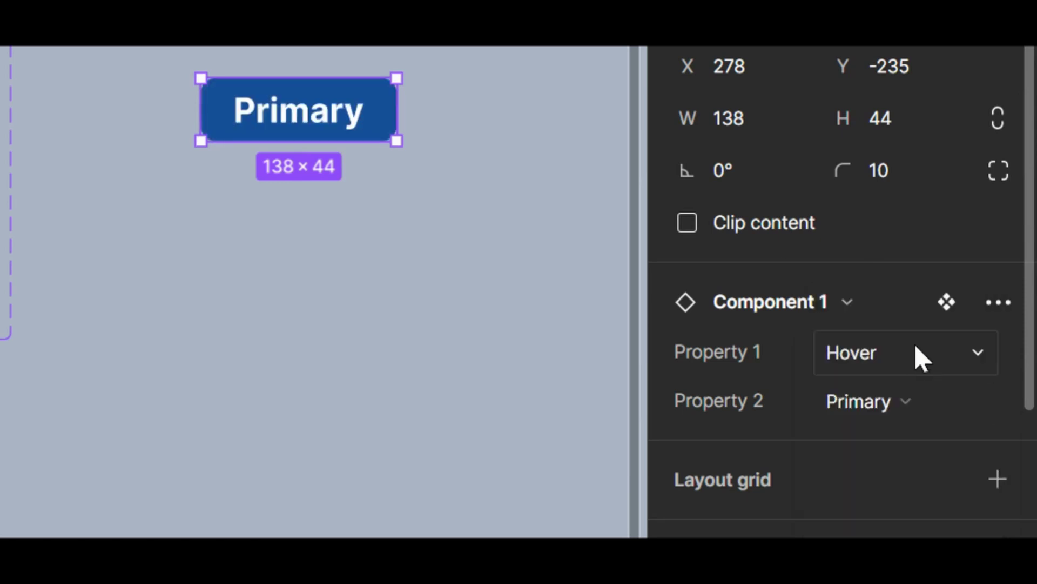
{"action": "left_click", "coordinate": [921, 357]}
{"action": "left_click", "coordinate": [897, 403]}
Switch the instance to Secondary, then set its state back to Disabled
{"action": "left_click", "coordinate": [875, 401]}
{"action": "left_click", "coordinate": [867, 433]}
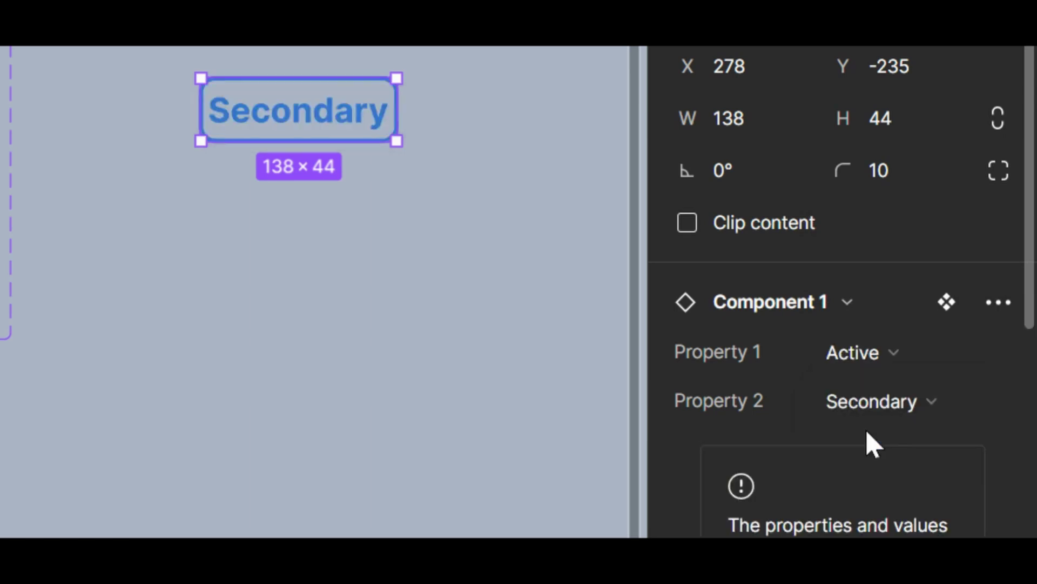
{"action": "left_click", "coordinate": [844, 352]}
{"action": "left_click", "coordinate": [861, 393]}
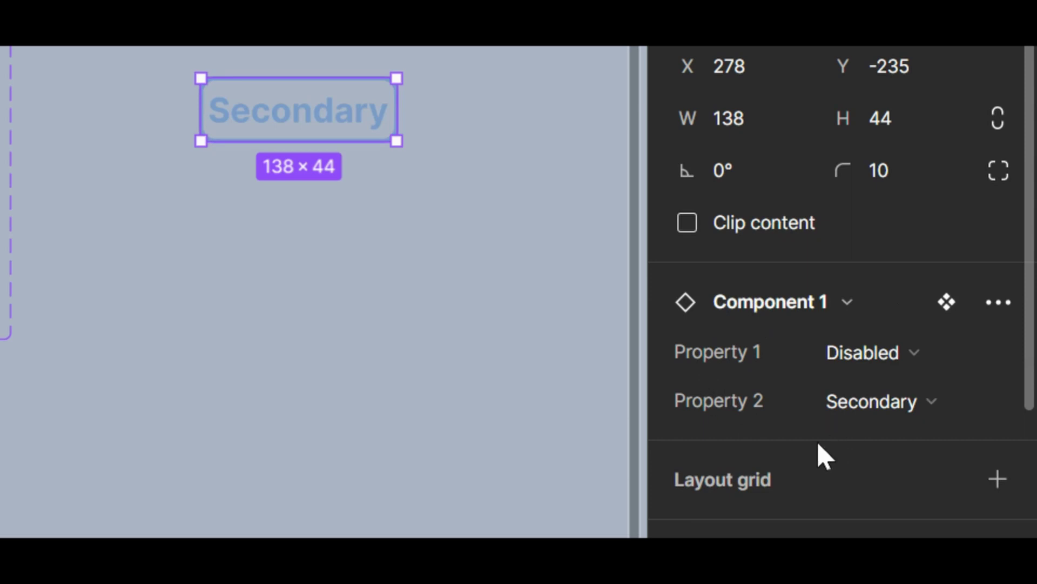
Delete the faded Secondary test button instance
{"action": "left_click", "coordinate": [564, 281]}
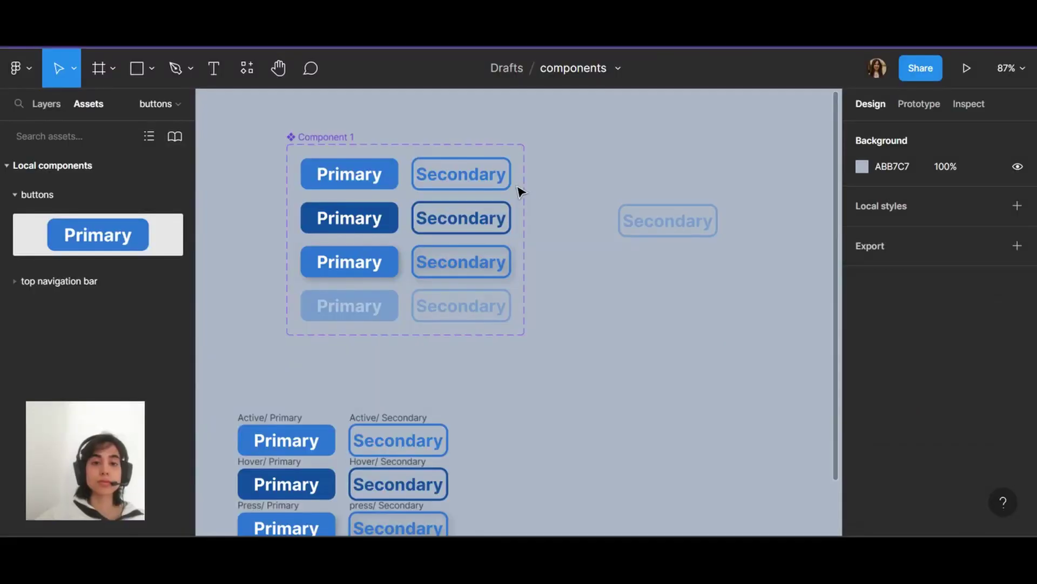
{"action": "left_click", "coordinate": [233, 91]}
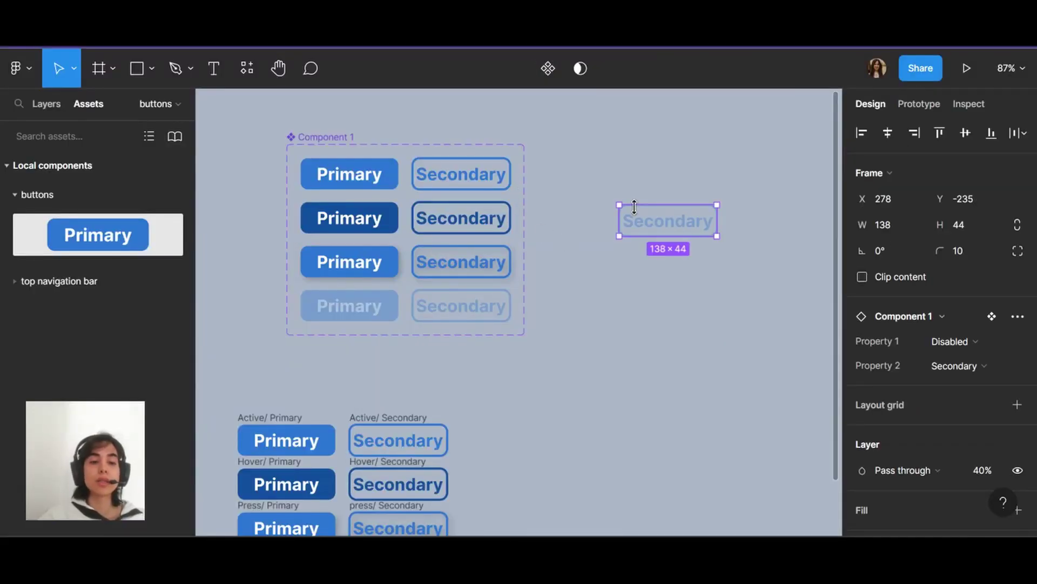
{"action": "key", "text": "Delete"}
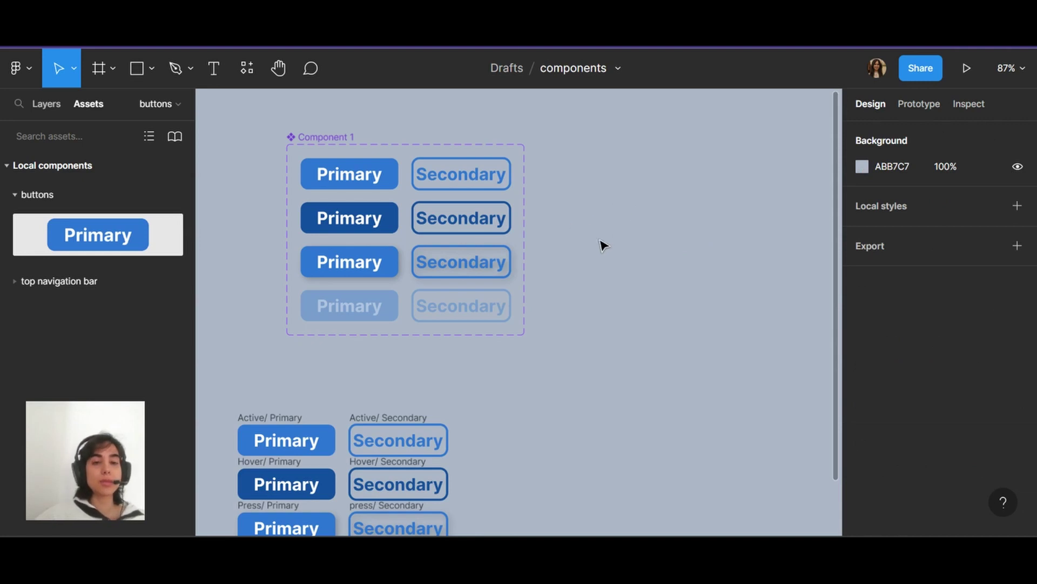
Combine the eight lower-left buttons into variant set Component 2 and make it taller at the top
{"action": "left_click", "coordinate": [332, 136]}
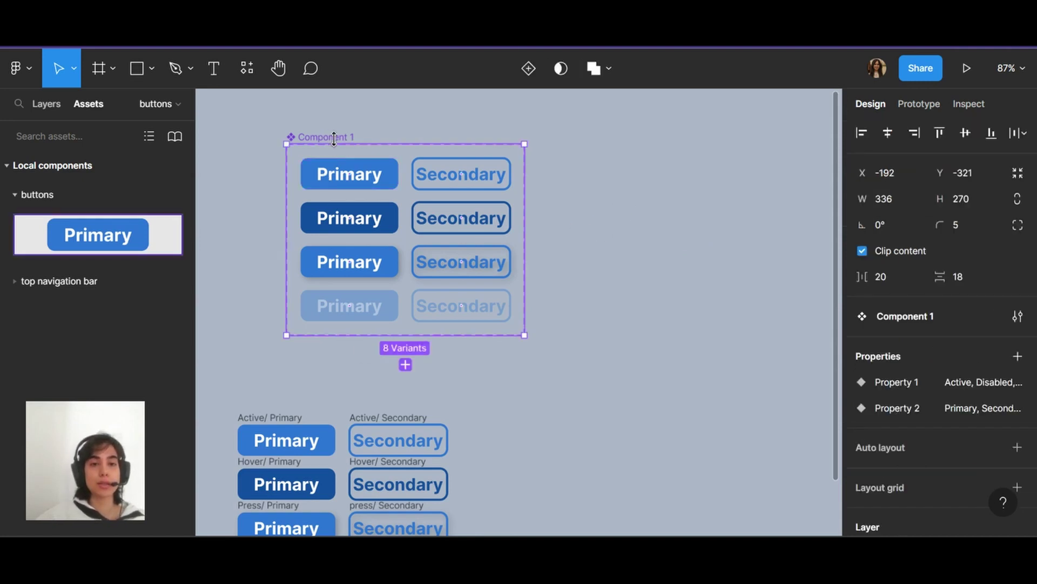
{"action": "scroll", "coordinate": [335, 243], "scroll_direction": "down", "scroll_amount": 2}
{"action": "left_click_drag", "start_coordinate": [230, 292], "coordinate": [467, 500]}
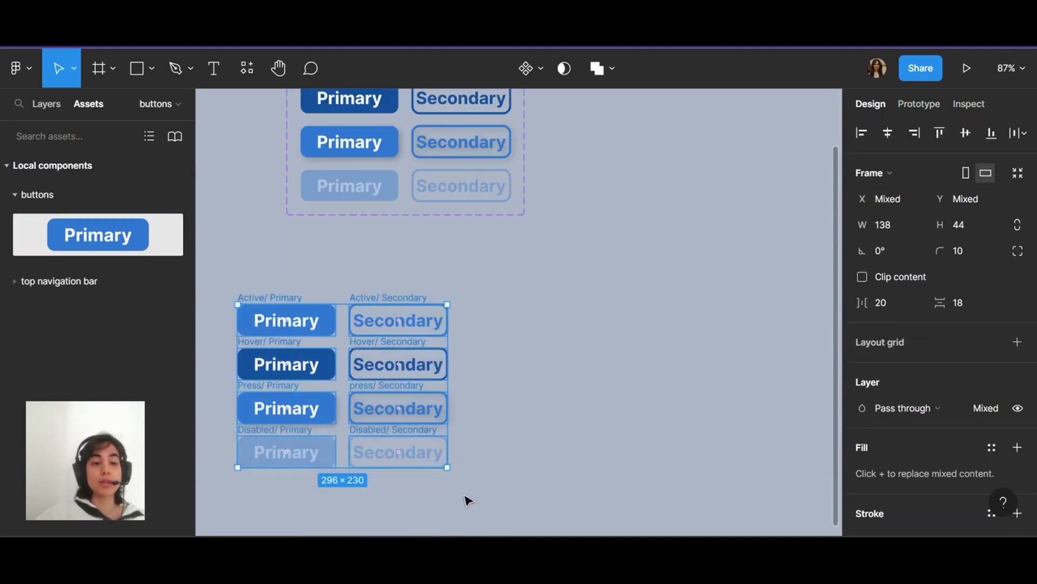
{"action": "left_click", "coordinate": [542, 69]}
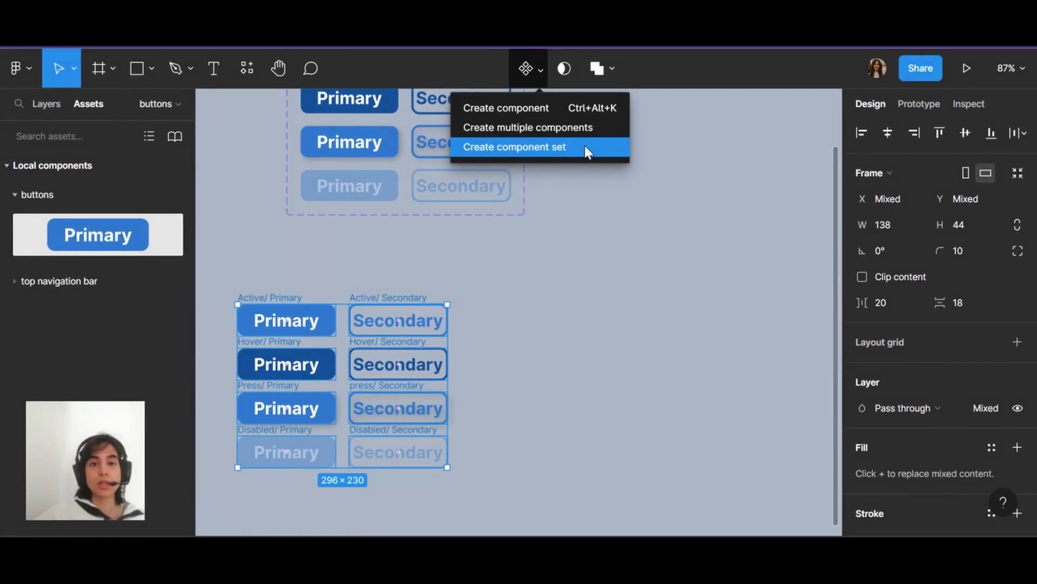
{"action": "left_click", "coordinate": [524, 258]}
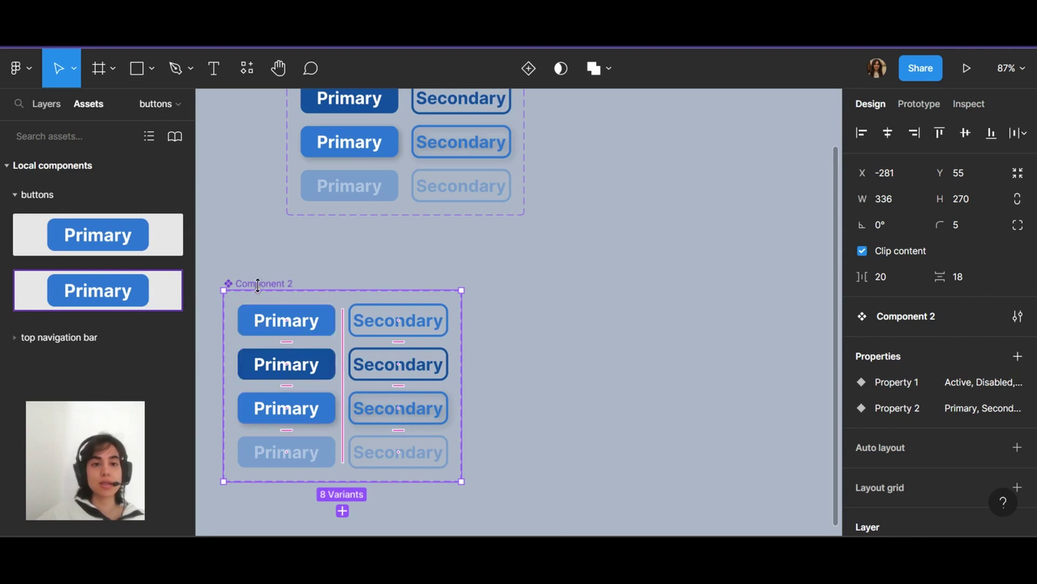
{"action": "left_click_drag", "start_coordinate": [257, 291], "coordinate": [328, 258]}
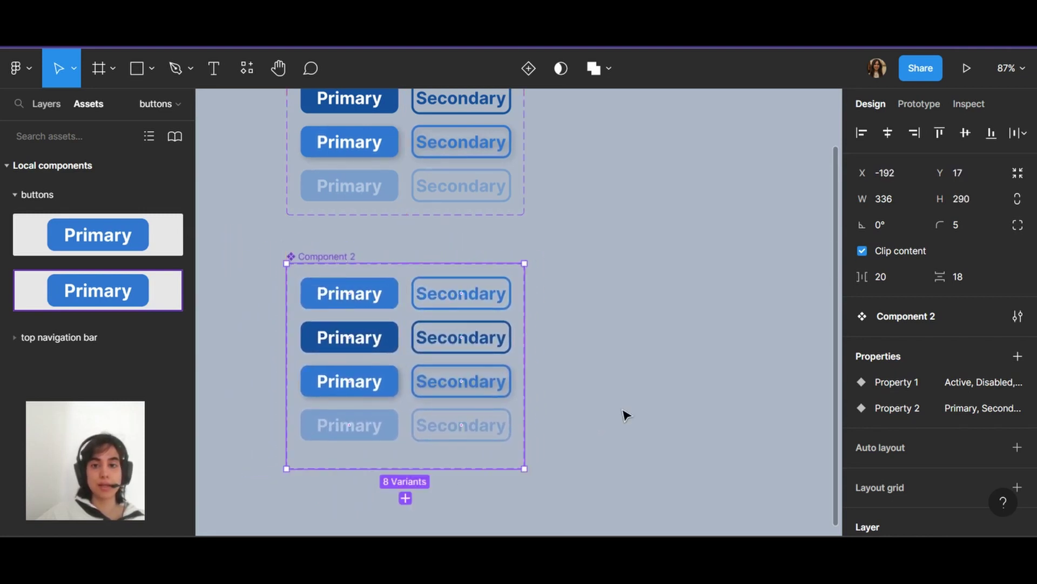
Link the default Primary to Hover/Primary, triggered While hovering with Smart animate
{"action": "scroll", "coordinate": [697, 244], "scroll_direction": "up", "scroll_amount": 5}
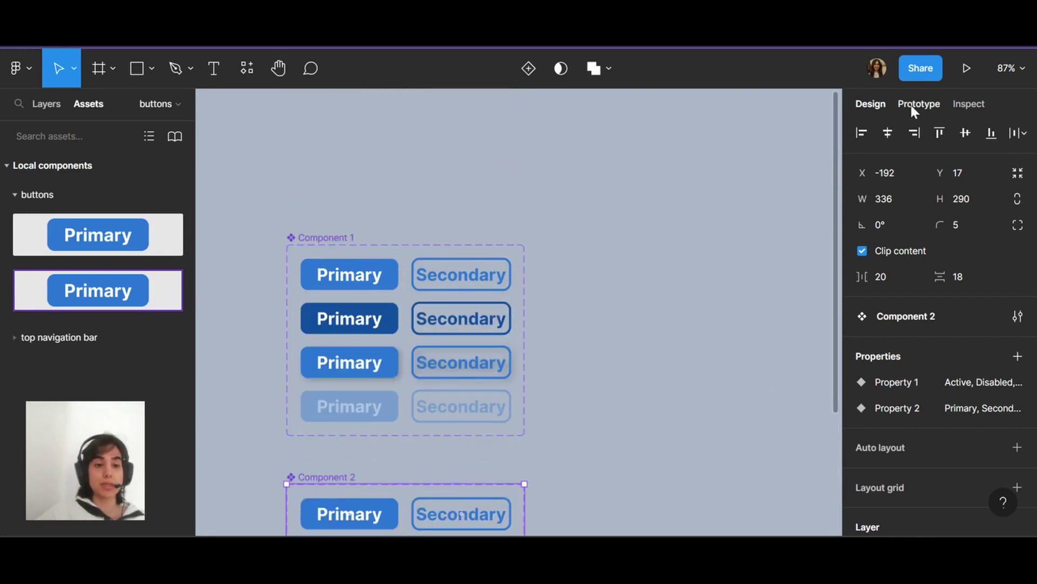
{"action": "left_click_drag", "start_coordinate": [313, 239], "coordinate": [326, 163]}
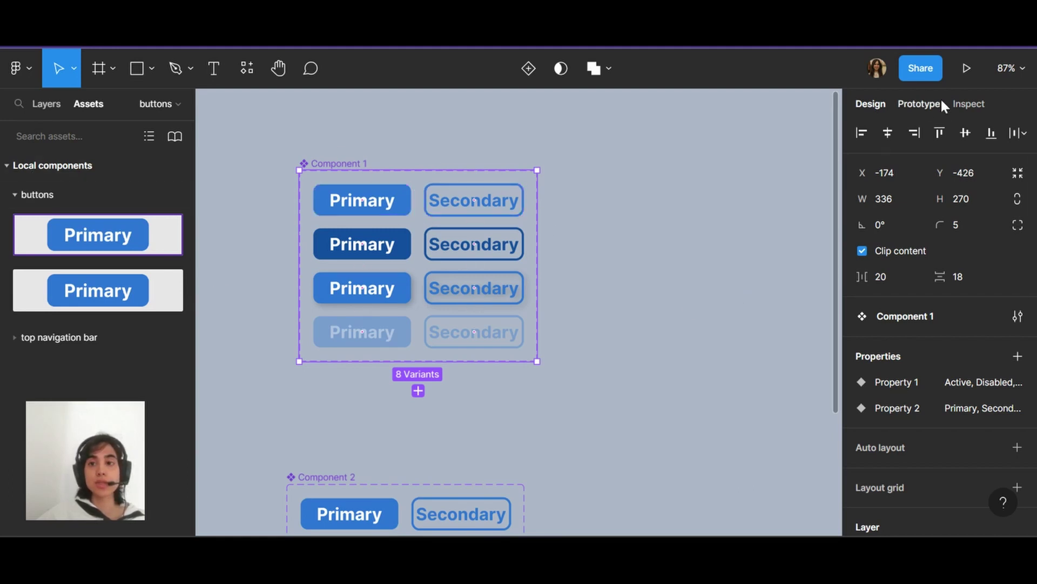
{"action": "left_click", "coordinate": [922, 103]}
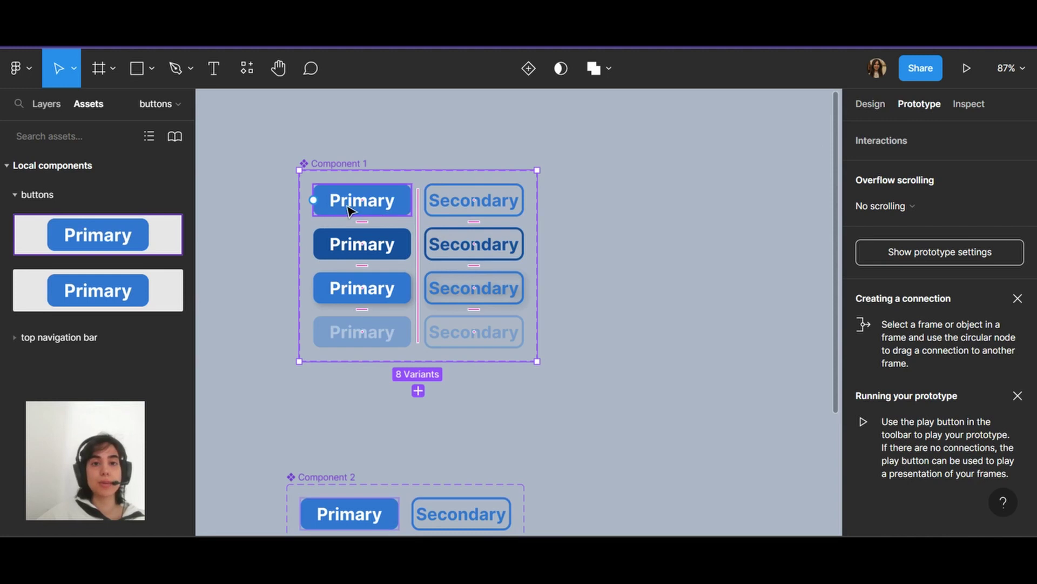
{"action": "left_click", "coordinate": [331, 217]}
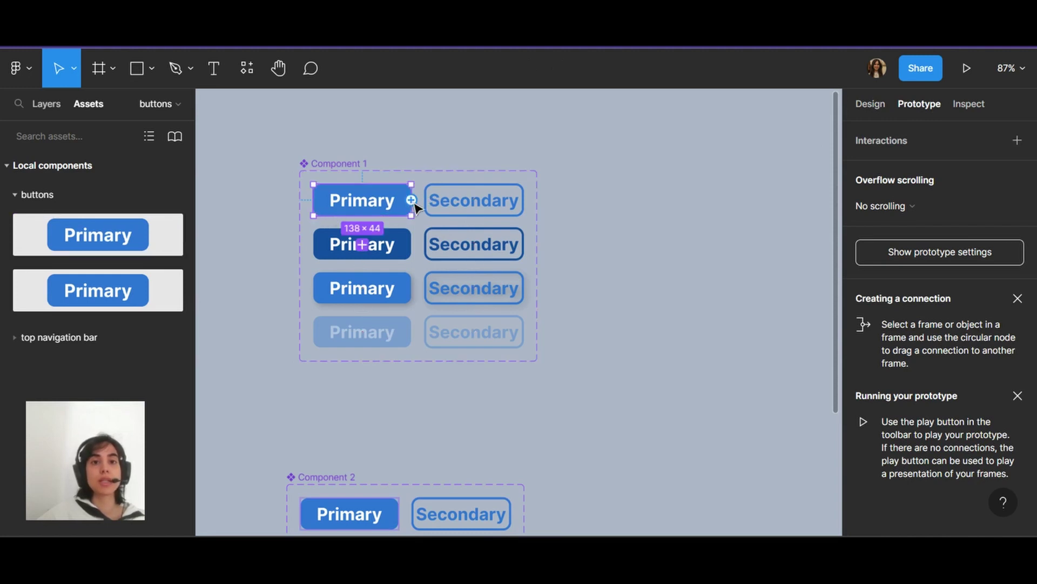
{"action": "left_click_drag", "start_coordinate": [412, 204], "coordinate": [393, 248]}
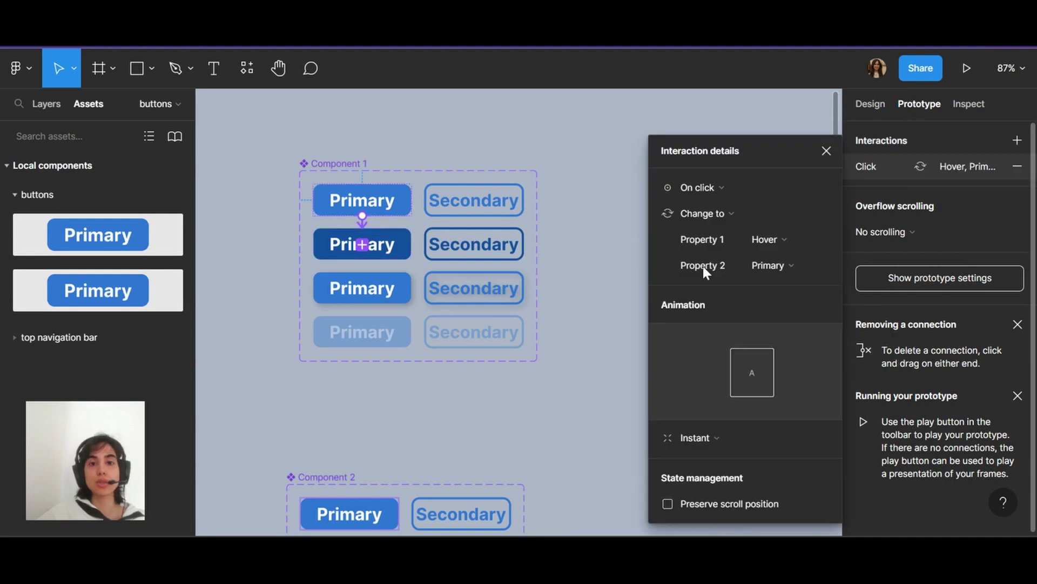
{"action": "left_click", "coordinate": [700, 188]}
{"action": "left_click", "coordinate": [730, 226]}
{"action": "left_click", "coordinate": [702, 436]}
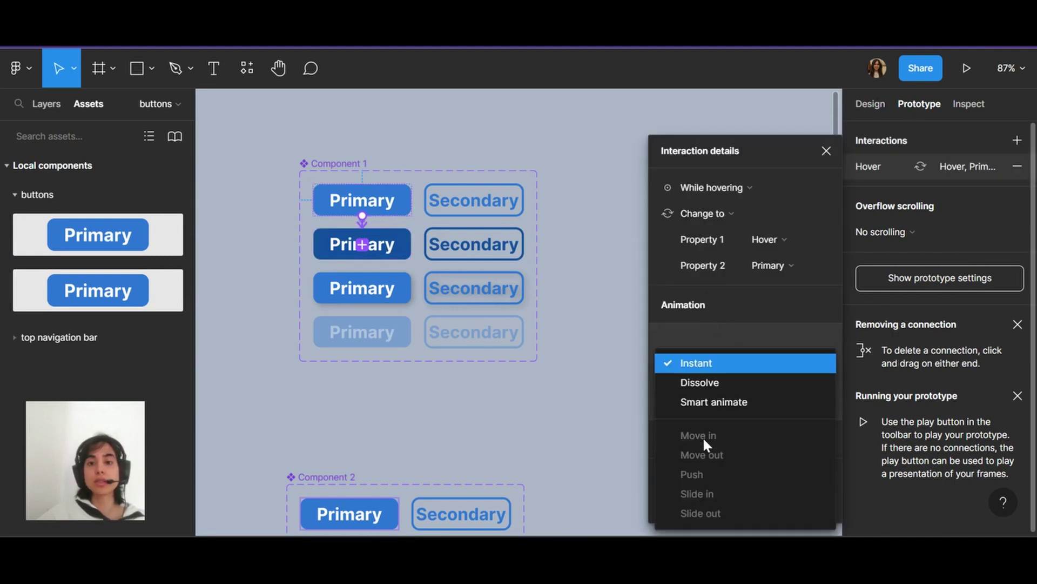
{"action": "left_click", "coordinate": [728, 402]}
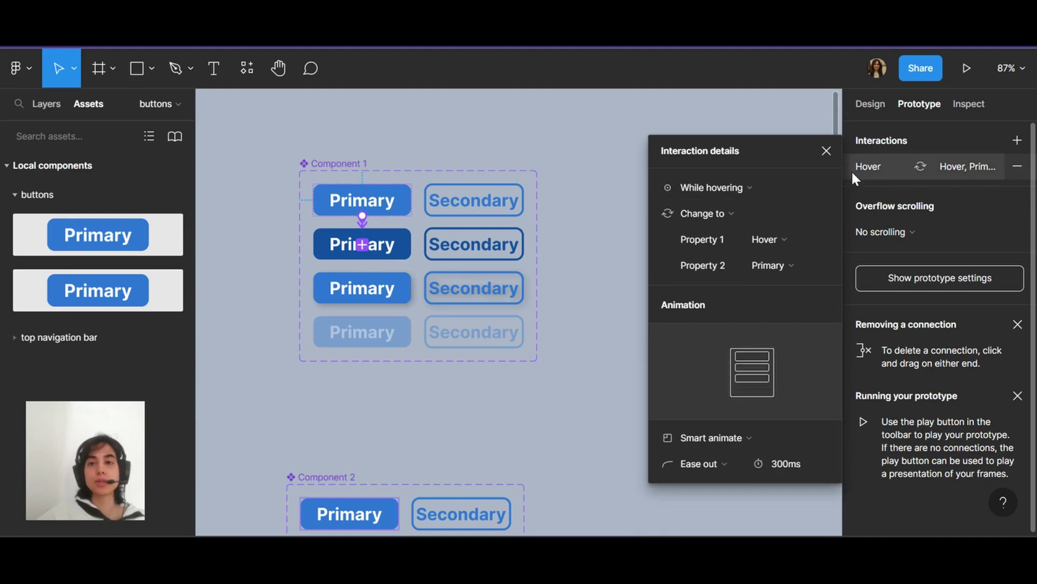
{"action": "left_click", "coordinate": [826, 152]}
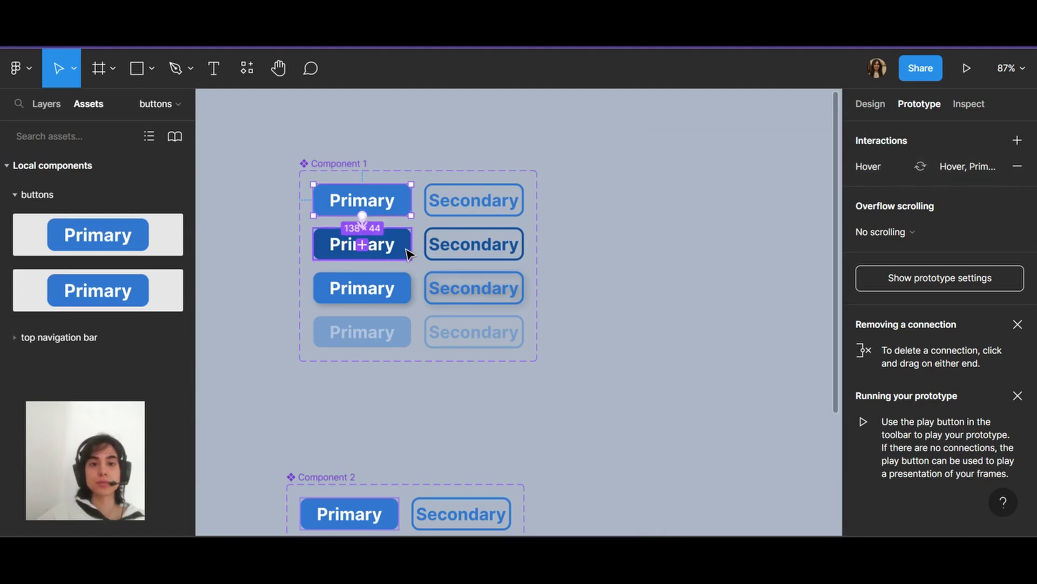
Link Hover Primary to its Press variant with a While pressing trigger
{"action": "left_click", "coordinate": [408, 254]}
{"action": "left_click_drag", "start_coordinate": [411, 243], "coordinate": [398, 287]}
{"action": "left_click", "coordinate": [721, 204]}
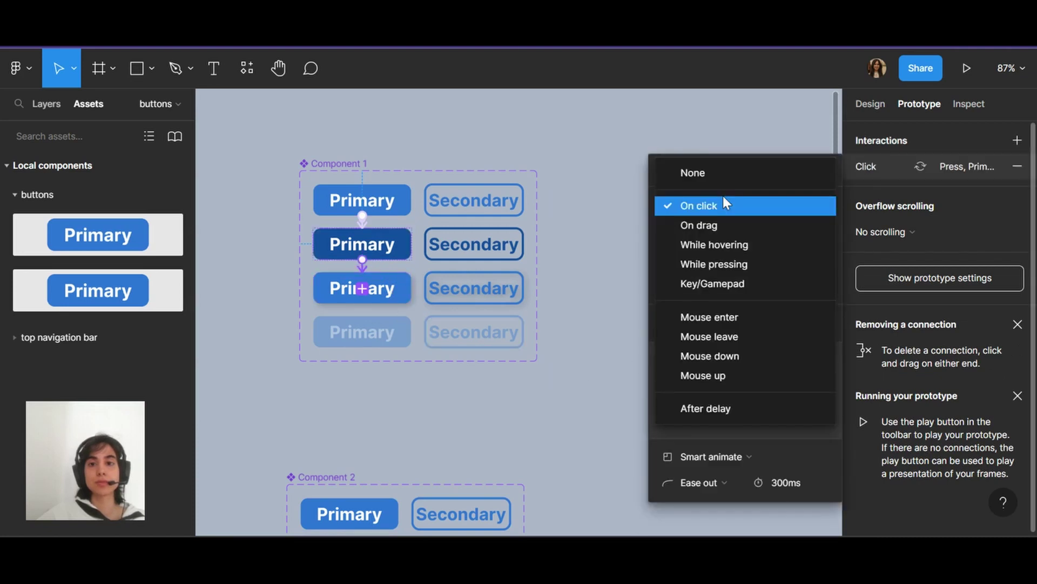
{"action": "left_click", "coordinate": [730, 263]}
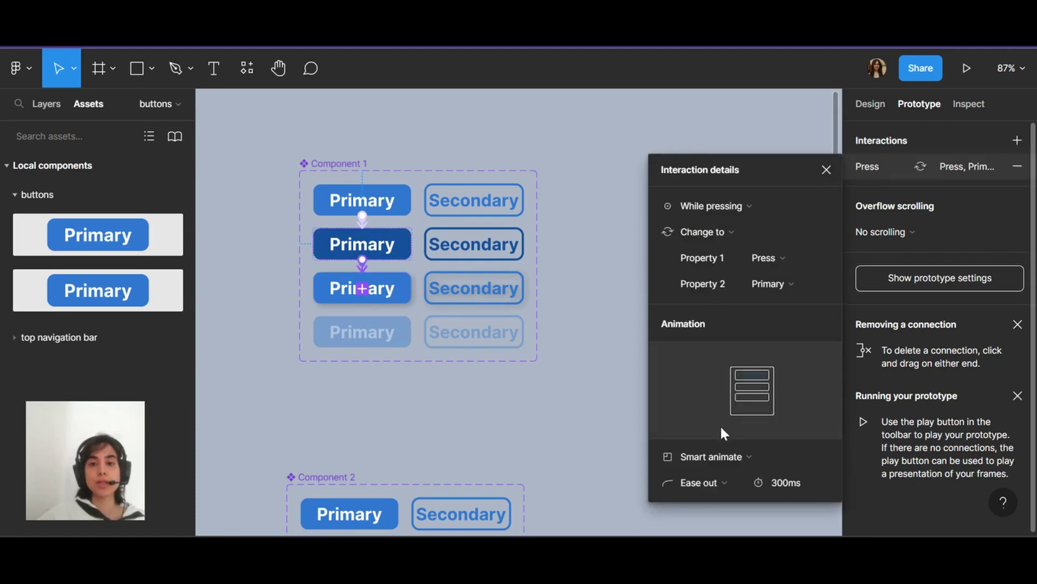
Link the default Secondary to Hover Secondary with a While hovering trigger
{"action": "left_click", "coordinate": [498, 209]}
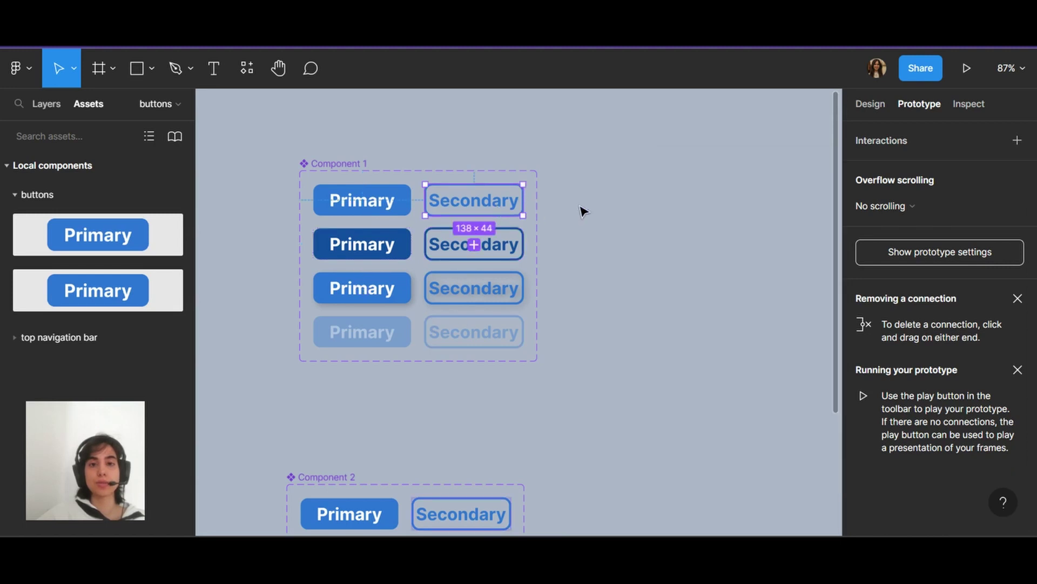
{"action": "left_click_drag", "start_coordinate": [523, 201], "coordinate": [509, 241]}
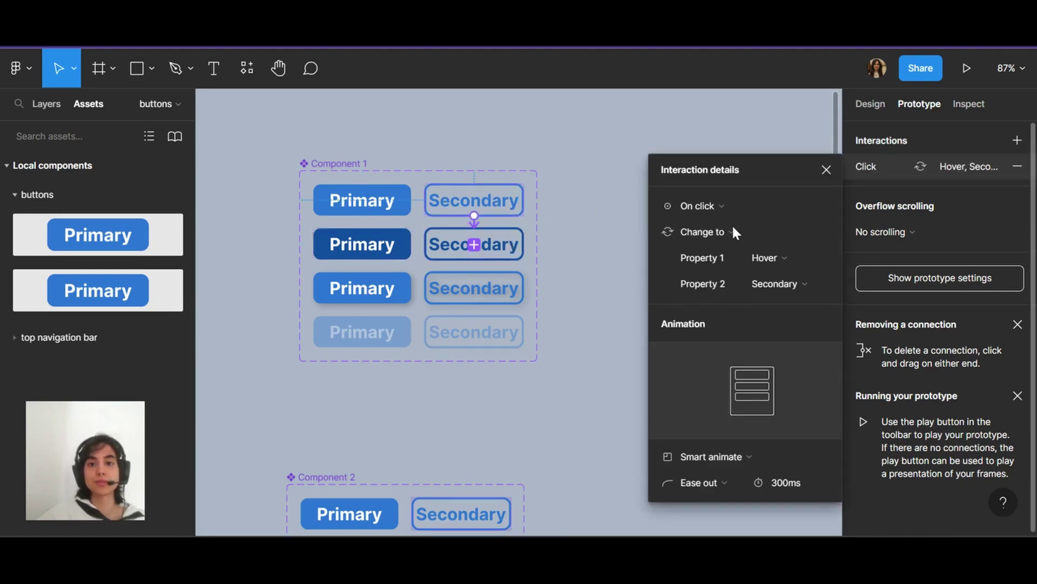
{"action": "left_click", "coordinate": [732, 205]}
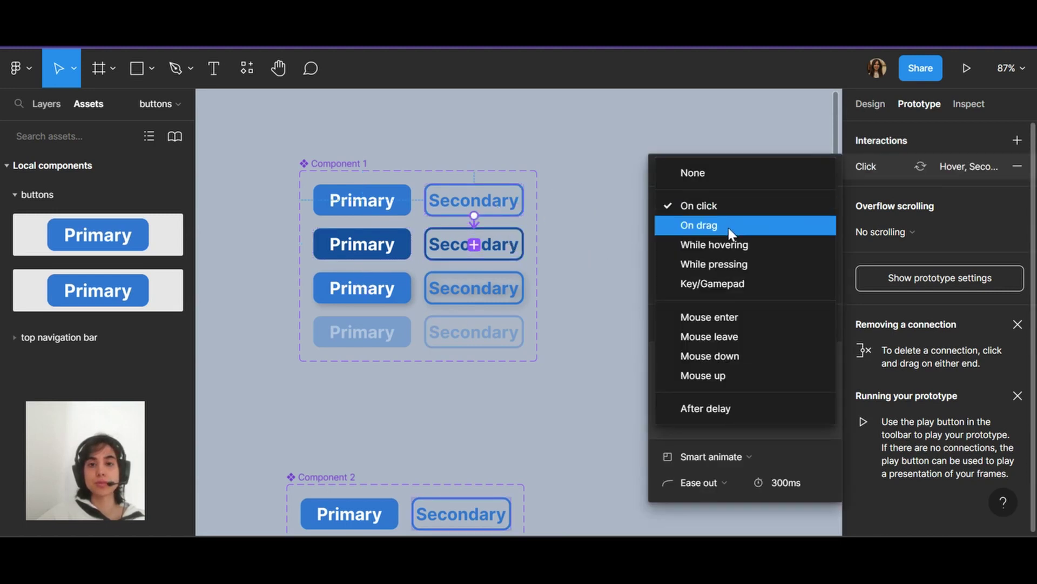
{"action": "left_click", "coordinate": [732, 246]}
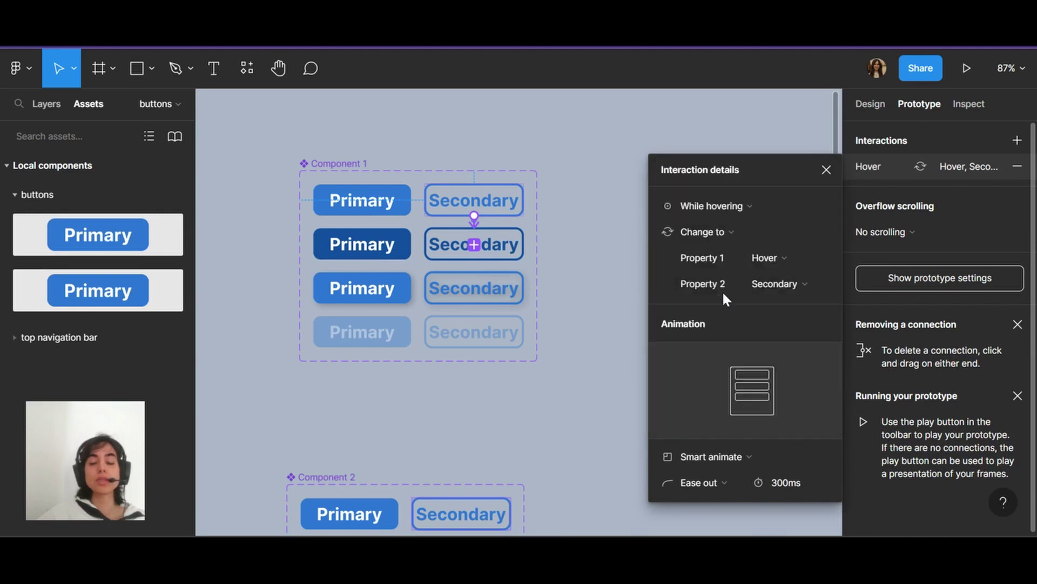
{"action": "left_click", "coordinate": [827, 169]}
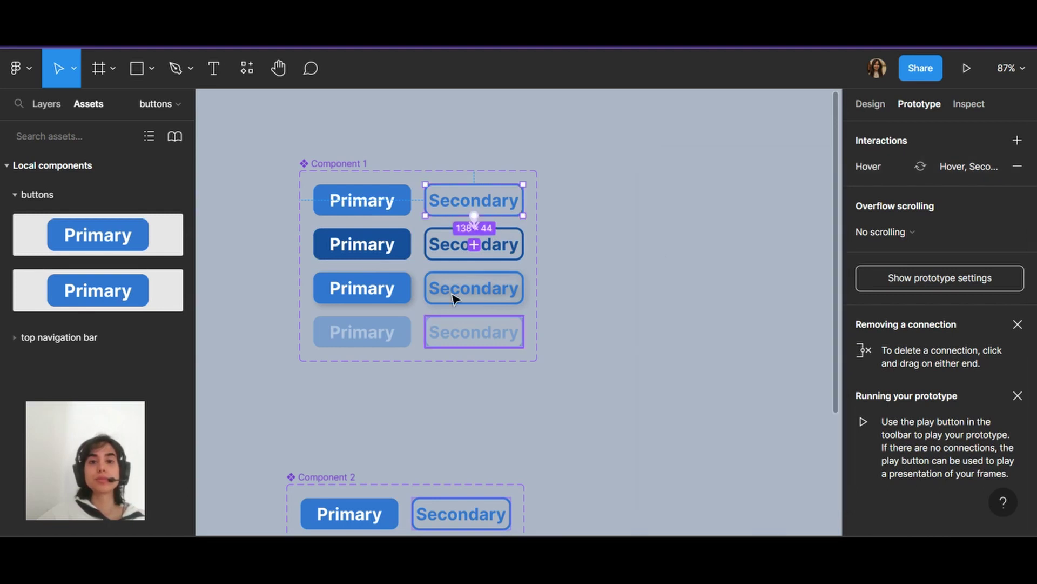
Link Hover Secondary to press/Secondary with a While pressing trigger
{"action": "left_click", "coordinate": [504, 257]}
{"action": "left_click_drag", "start_coordinate": [523, 246], "coordinate": [519, 296]}
{"action": "left_click", "coordinate": [719, 207]}
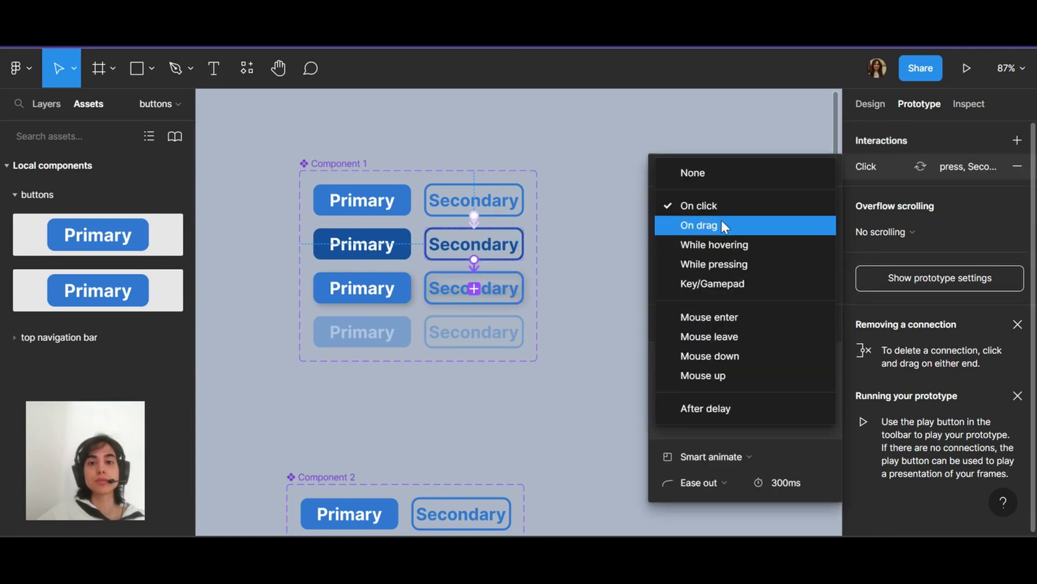
{"action": "left_click", "coordinate": [722, 263]}
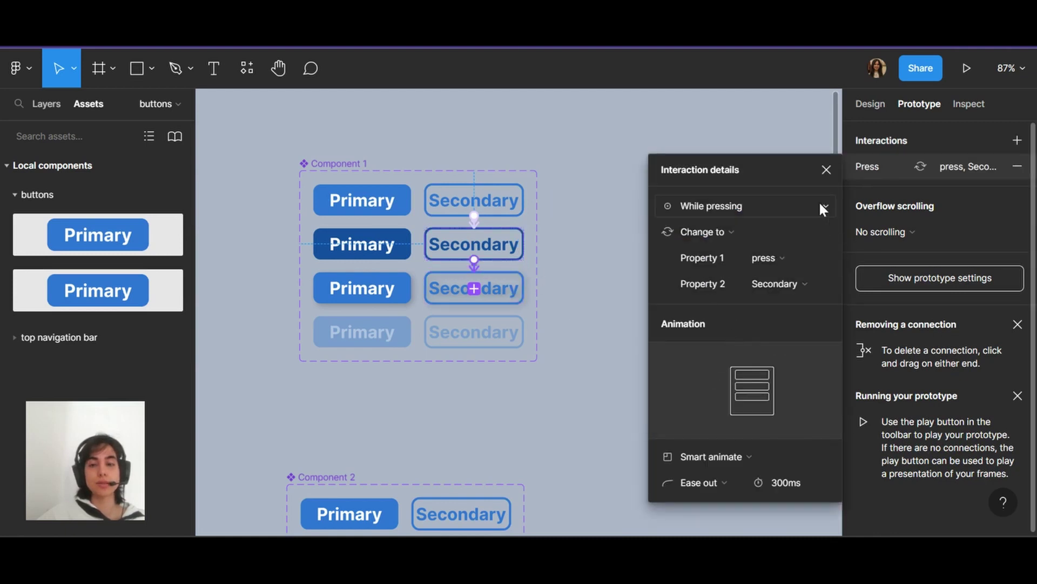
{"action": "left_click", "coordinate": [826, 169]}
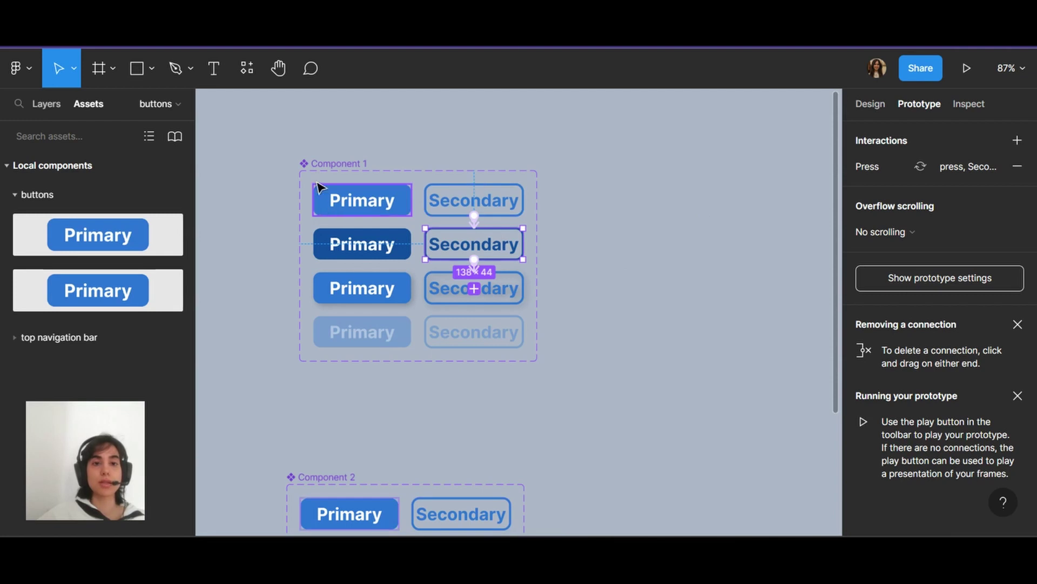
Place Primary button instances on the canvas beside Component 1
{"action": "left_click", "coordinate": [367, 204]}
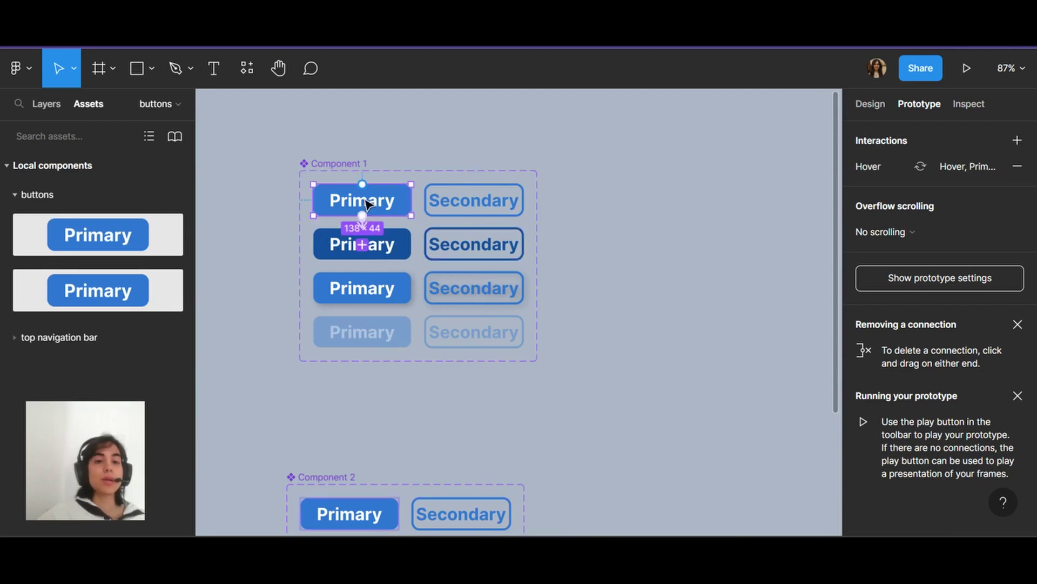
{"action": "left_click_drag", "start_coordinate": [92, 236], "coordinate": [651, 203]}
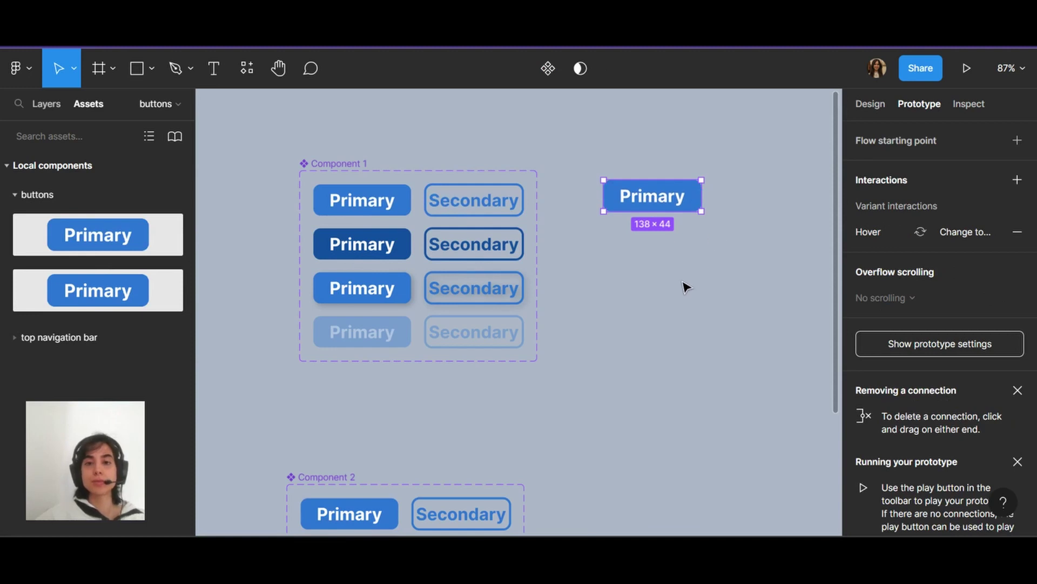
{"action": "left_click_drag", "start_coordinate": [675, 285], "coordinate": [407, 373]}
{"action": "left_click_drag", "start_coordinate": [391, 292], "coordinate": [456, 267]}
{"action": "left_click_drag", "start_coordinate": [542, 324], "coordinate": [494, 352]}
Draw Frame 1 around the two Primary buttons
{"action": "left_click", "coordinate": [111, 70]}
{"action": "left_click", "coordinate": [124, 108]}
{"action": "left_click_drag", "start_coordinate": [267, 233], "coordinate": [630, 362]}
{"action": "left_click_drag", "start_coordinate": [377, 301], "coordinate": [516, 308]}
{"action": "left_click", "coordinate": [356, 294]}
Set the right-hand Frame 1 button's Property 2 to Secondary
{"action": "left_click", "coordinate": [863, 101]}
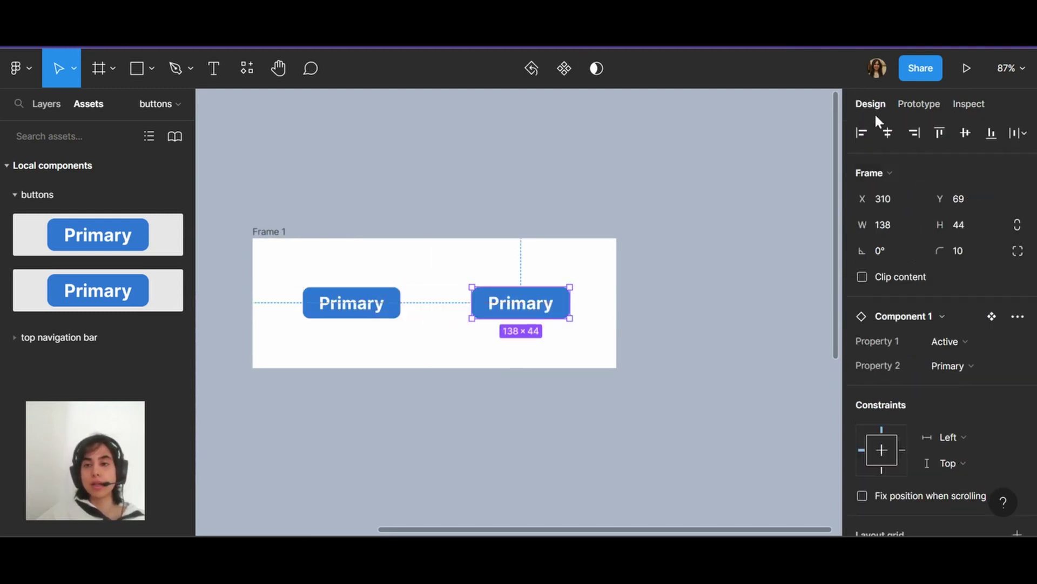
{"action": "left_click", "coordinate": [995, 366]}
{"action": "left_click", "coordinate": [997, 384]}
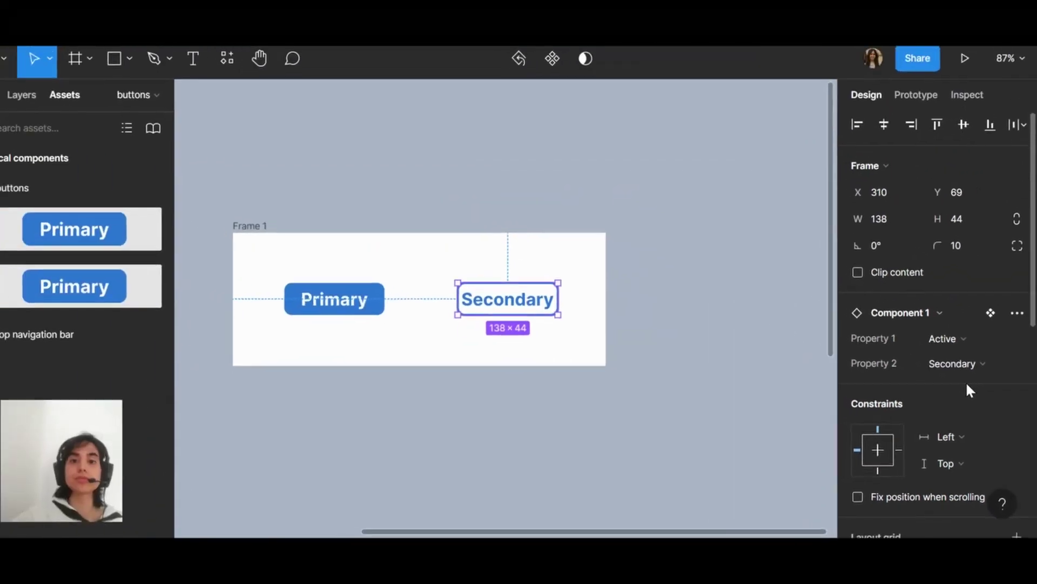
{"action": "left_click", "coordinate": [271, 227]}
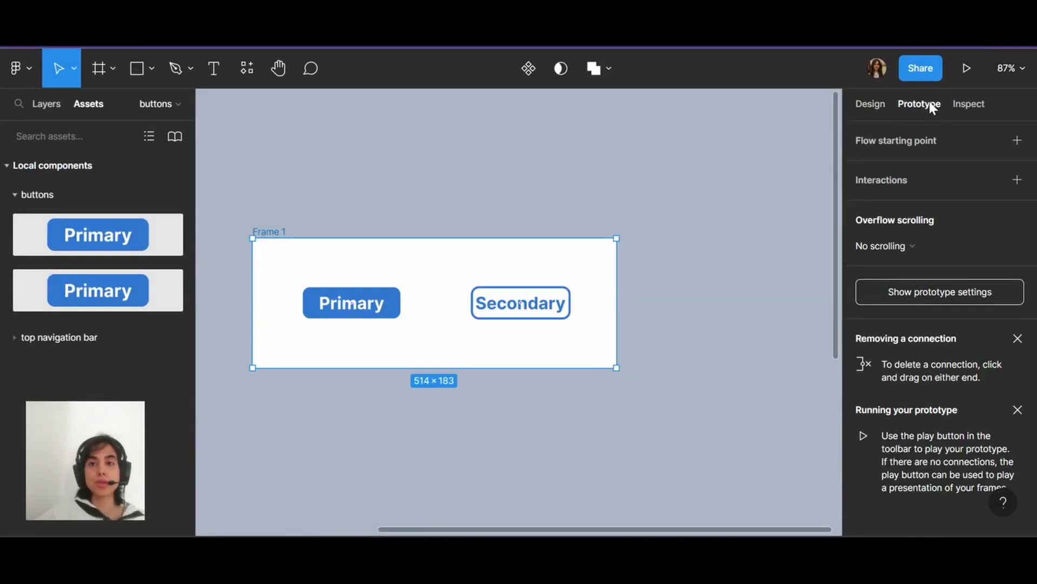
Add a flow starting point at Frame 1 and play it as a prototype
{"action": "left_click", "coordinate": [1017, 141]}
{"action": "left_click", "coordinate": [243, 245]}
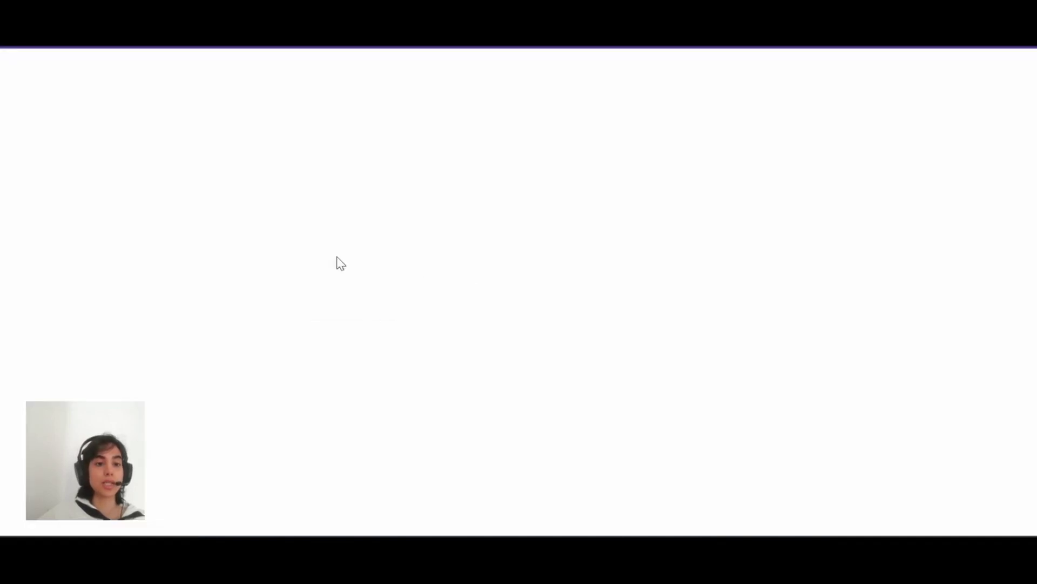